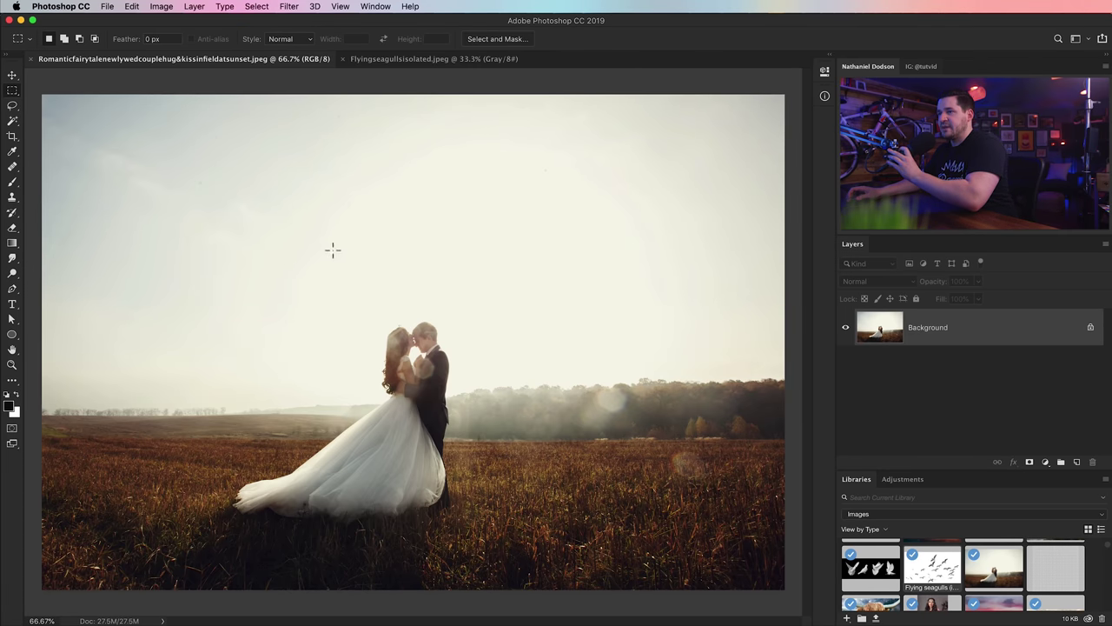
# Select the embracing couple automatically using the Quick Selection tool's Select Subject command.
pyautogui.press('v')
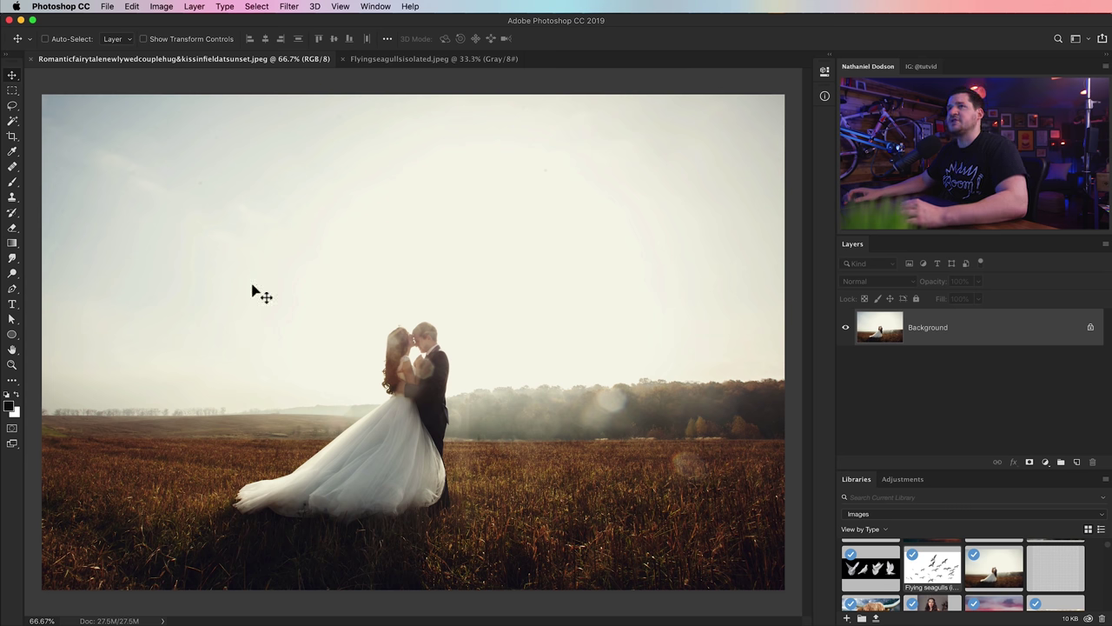
pyautogui.click(13, 120)
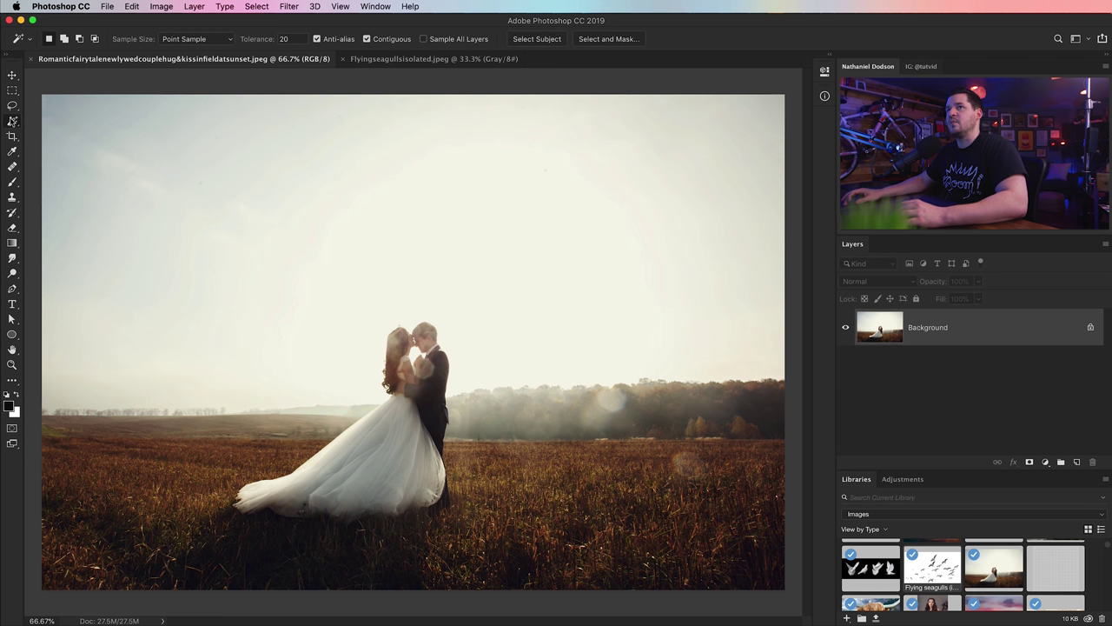
pyautogui.click(13, 120)
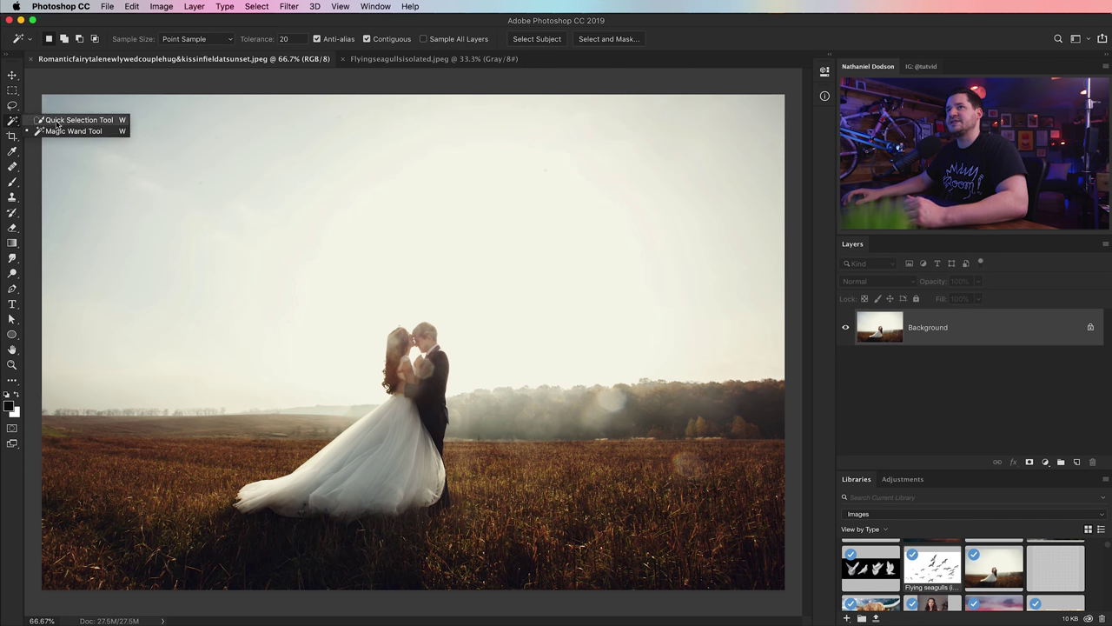
pyautogui.click(63, 123)
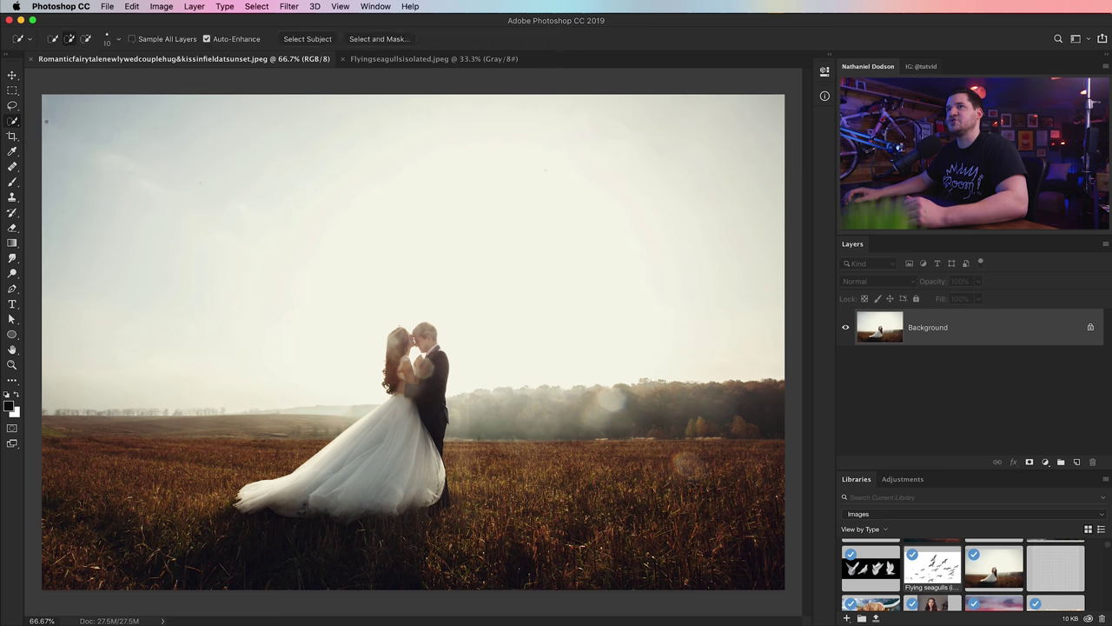
pyautogui.click(300, 41)
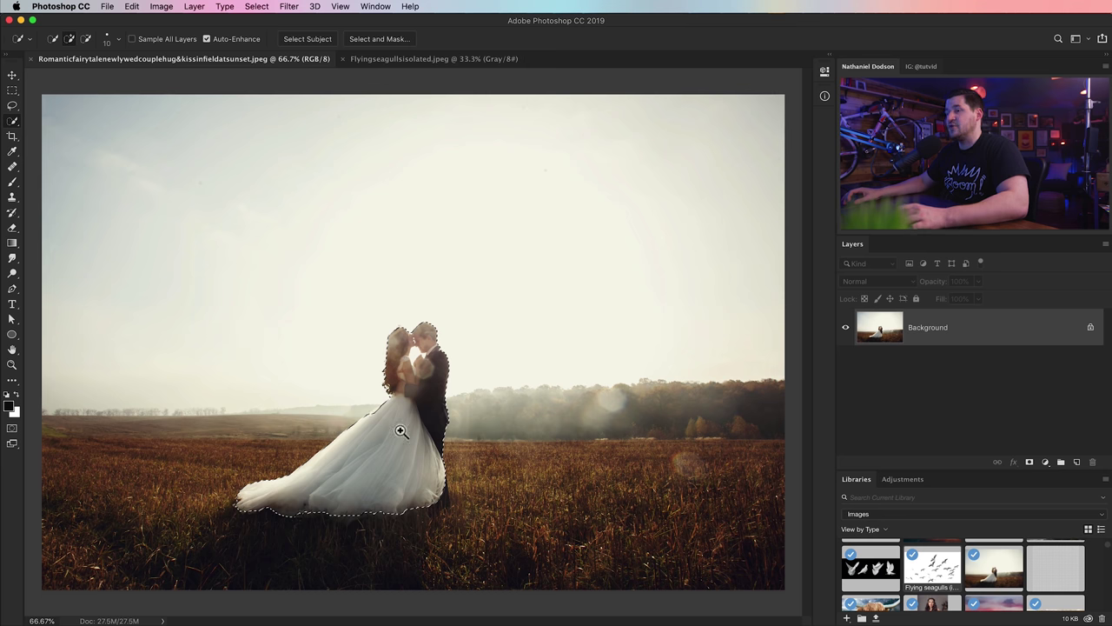
# Add the missed parts of the groom's lower legs and the dress's upper edge to the selection with the Quick Selection tool.
pyautogui.keyDown('super'); pyautogui.click(441, 488); pyautogui.keyUp('super')
pyautogui.keyDown('super'); pyautogui.click(441, 487); pyautogui.keyUp('super')
pyautogui.keyDown('super'); pyautogui.click(442, 489); pyautogui.keyUp('super')
pyautogui.moveTo(475, 493); pyautogui.dragTo(457, 578)
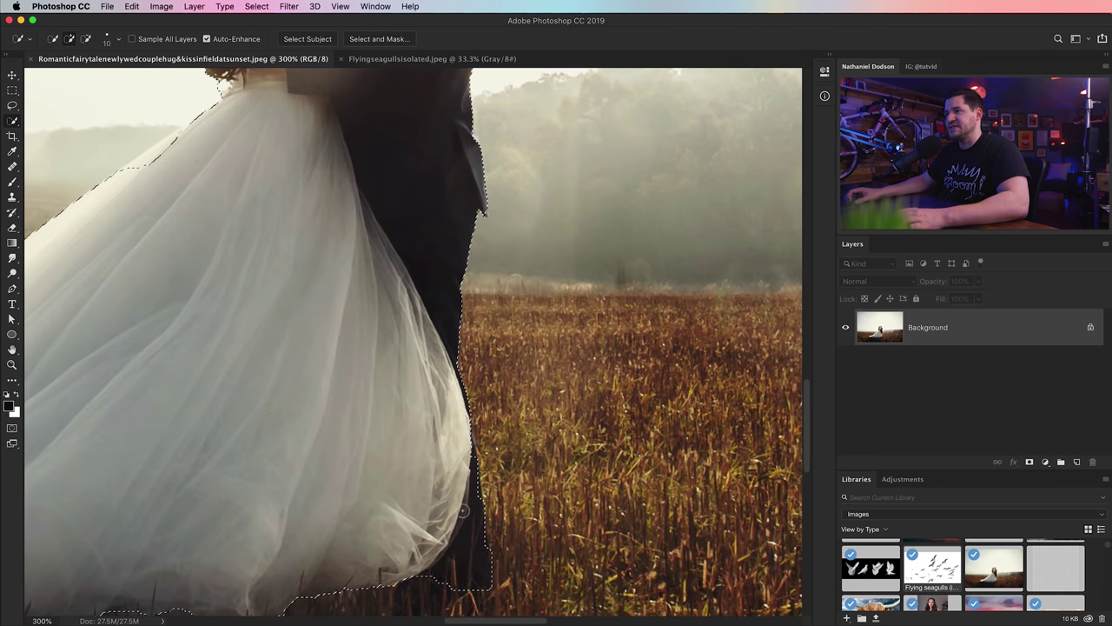
pyautogui.scroll(10, 492, 390)
pyautogui.hscroll(-8, 492, 390)
pyautogui.moveTo(345, 414); pyautogui.dragTo(391, 383)
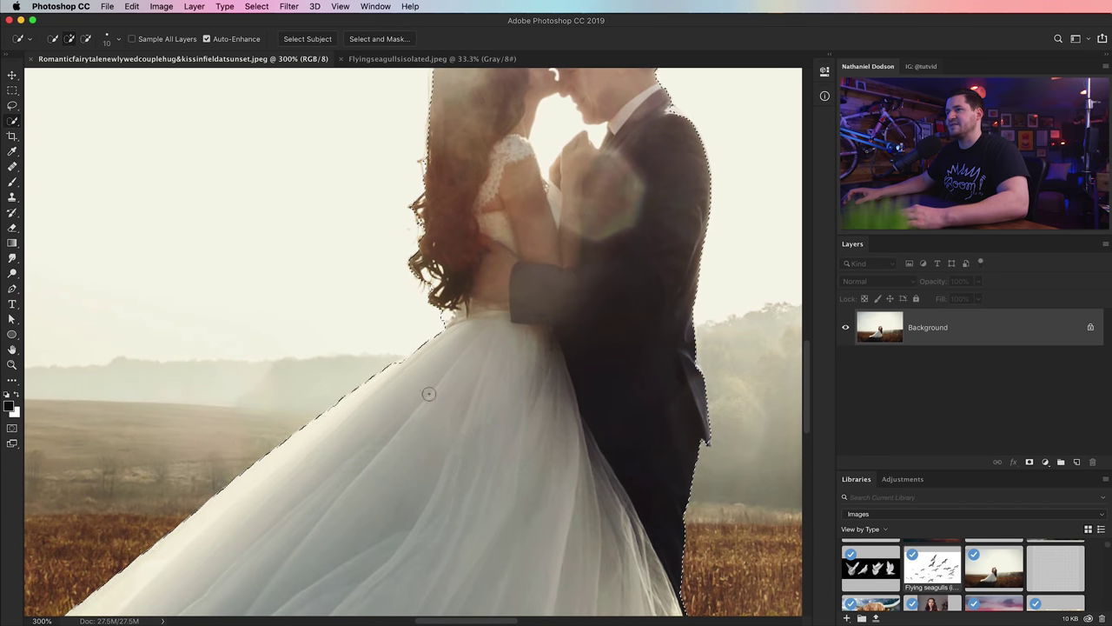
pyautogui.scroll(6, 509, 531)
pyautogui.press('super+0')
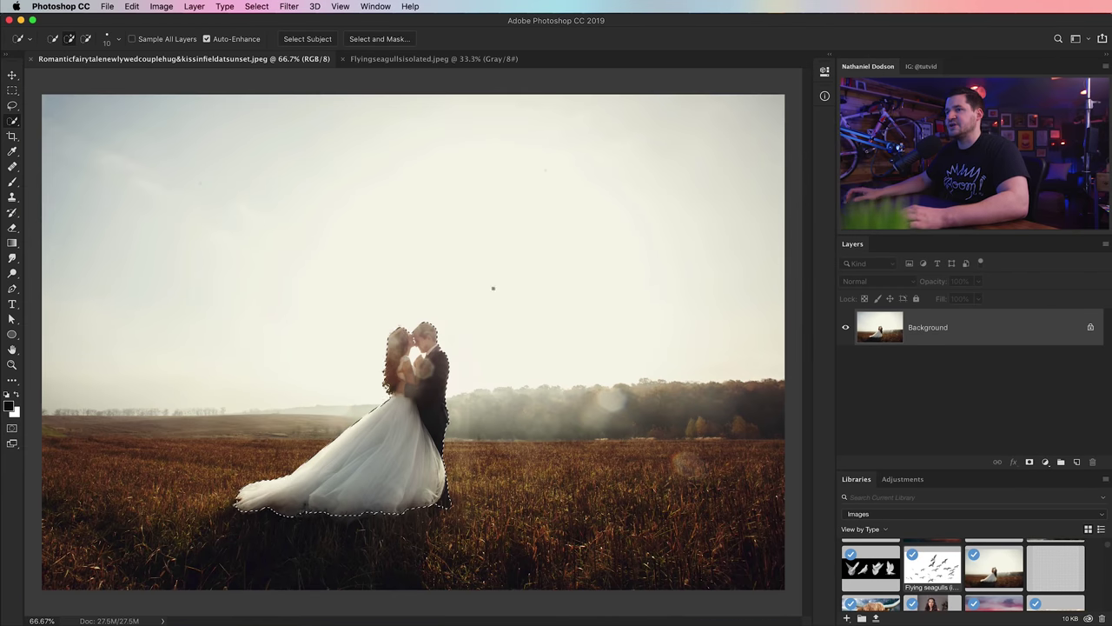
# Expand the couple selection by 25 pixels and copy the selected area to a new layer.
pyautogui.click(256, 6)
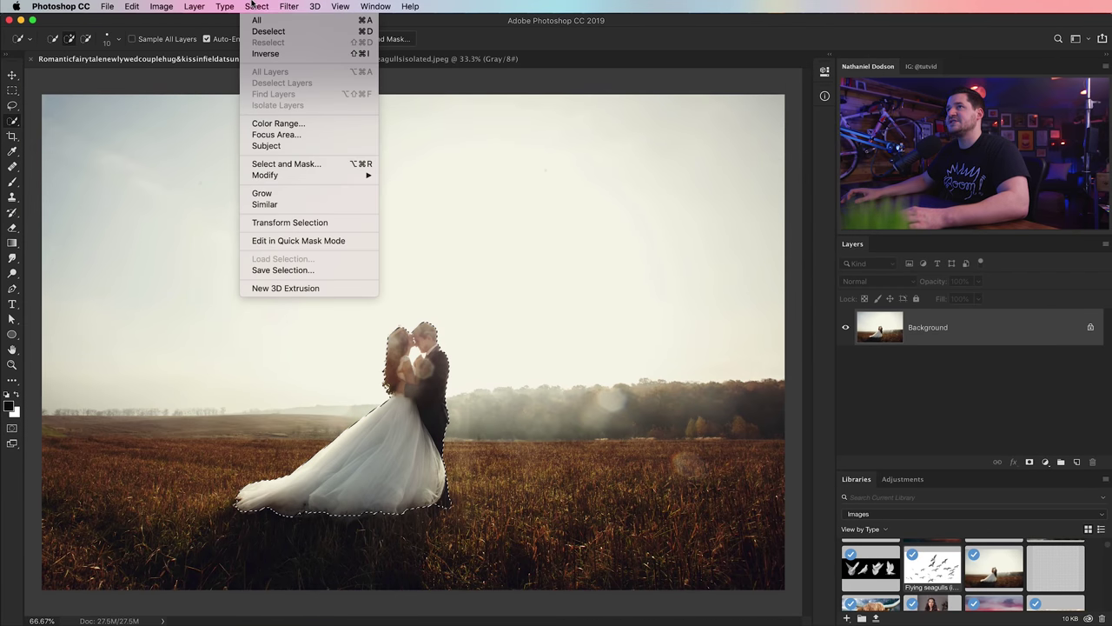
pyautogui.moveTo(287, 179)
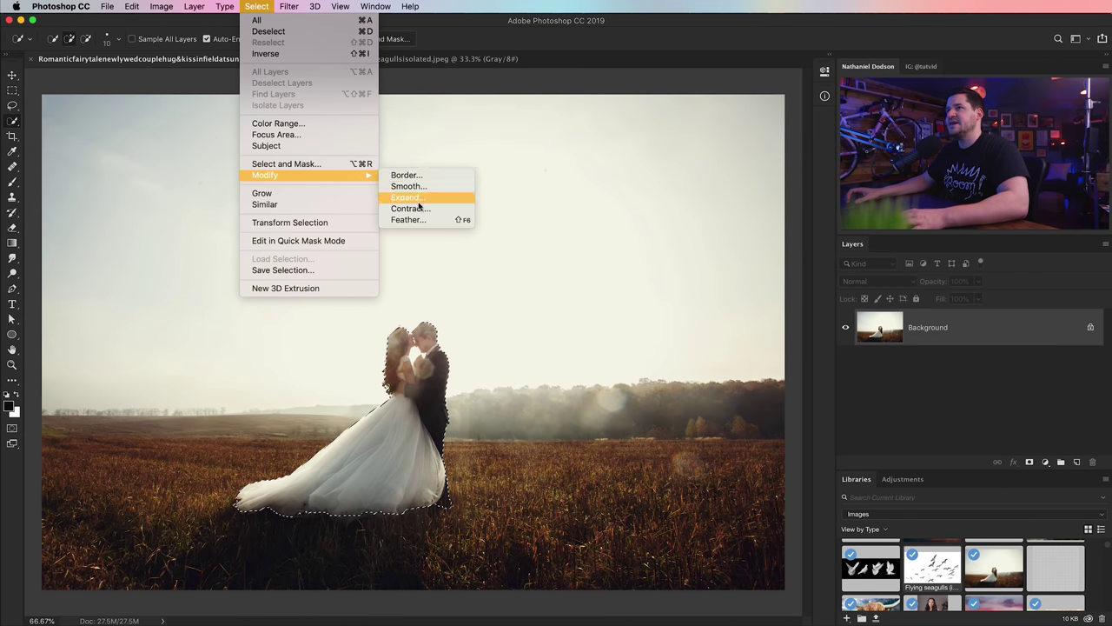
pyautogui.click(412, 201)
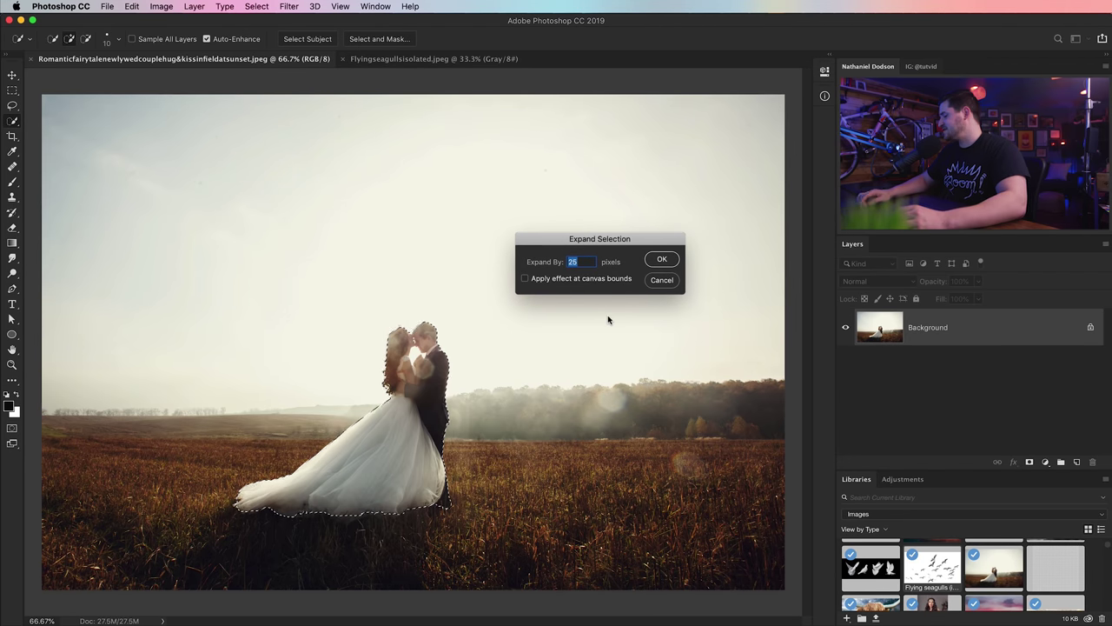
pyautogui.press('Return')
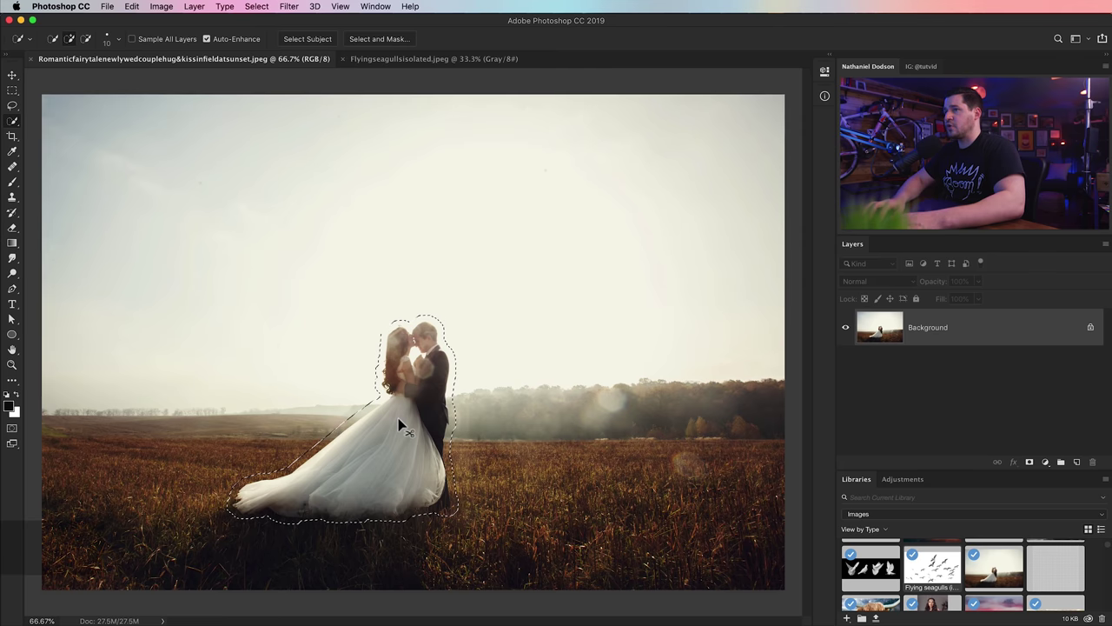
pyautogui.press('super+j')
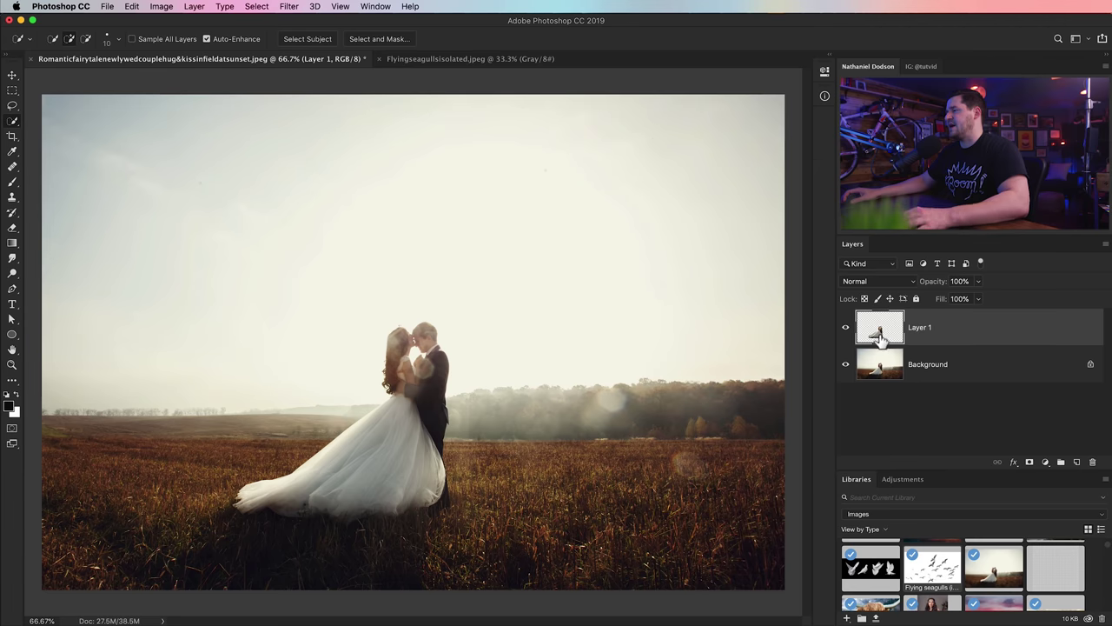
# Hide the copied couple layer and remove the couple from the Background with Content-Aware Fill, output to a new layer, using the copy's outline as selection.
pyautogui.keyDown('super'); pyautogui.click(885, 335); pyautogui.keyUp('super')
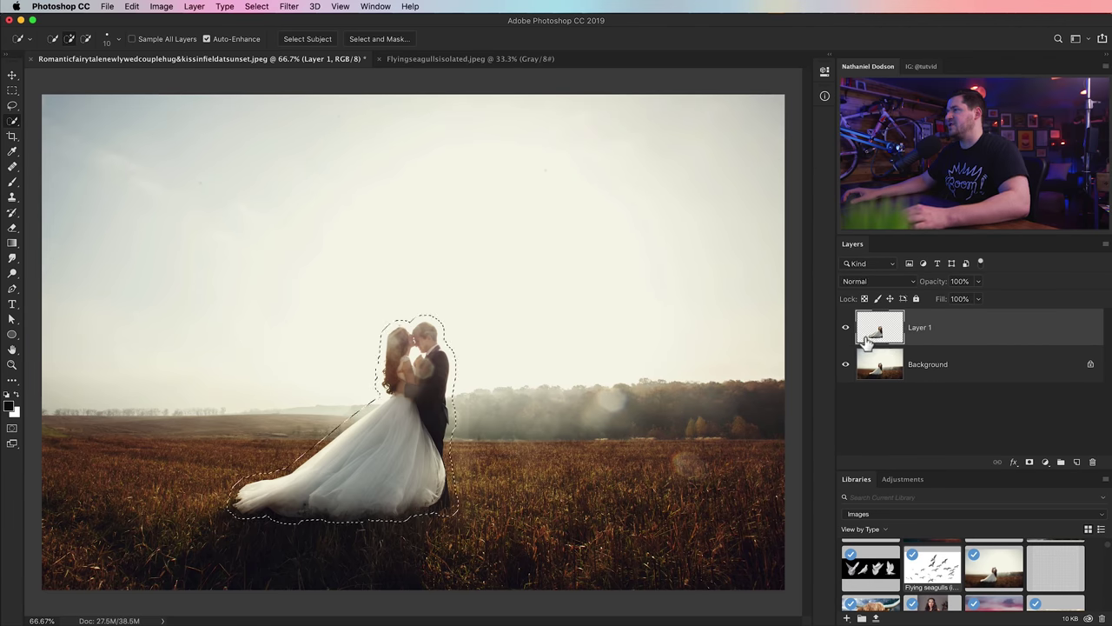
pyautogui.click(846, 327)
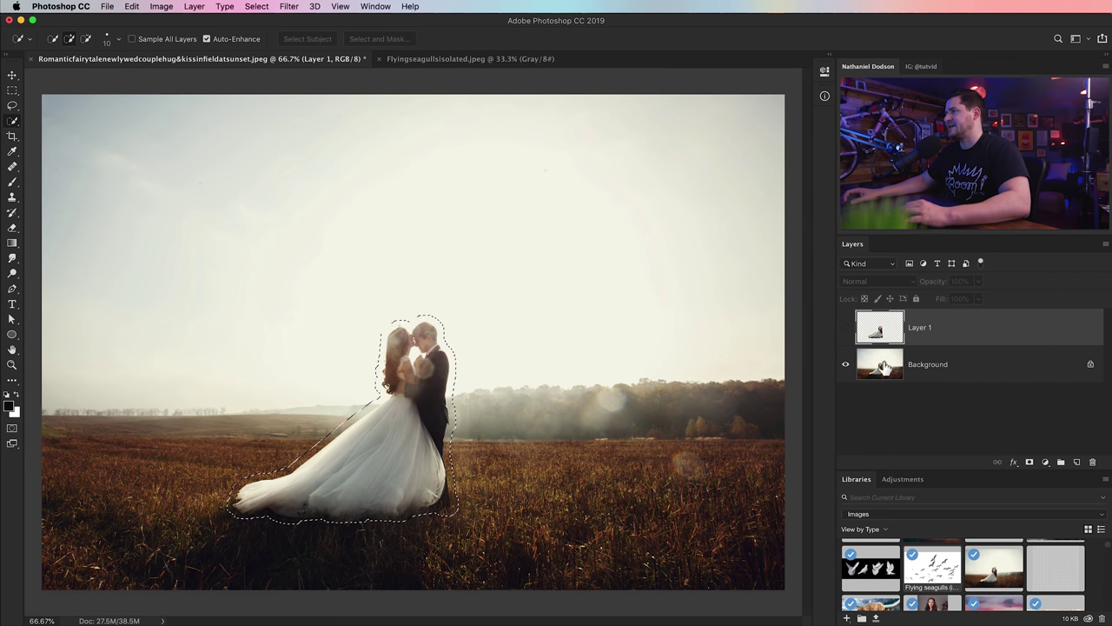
pyautogui.click(885, 368)
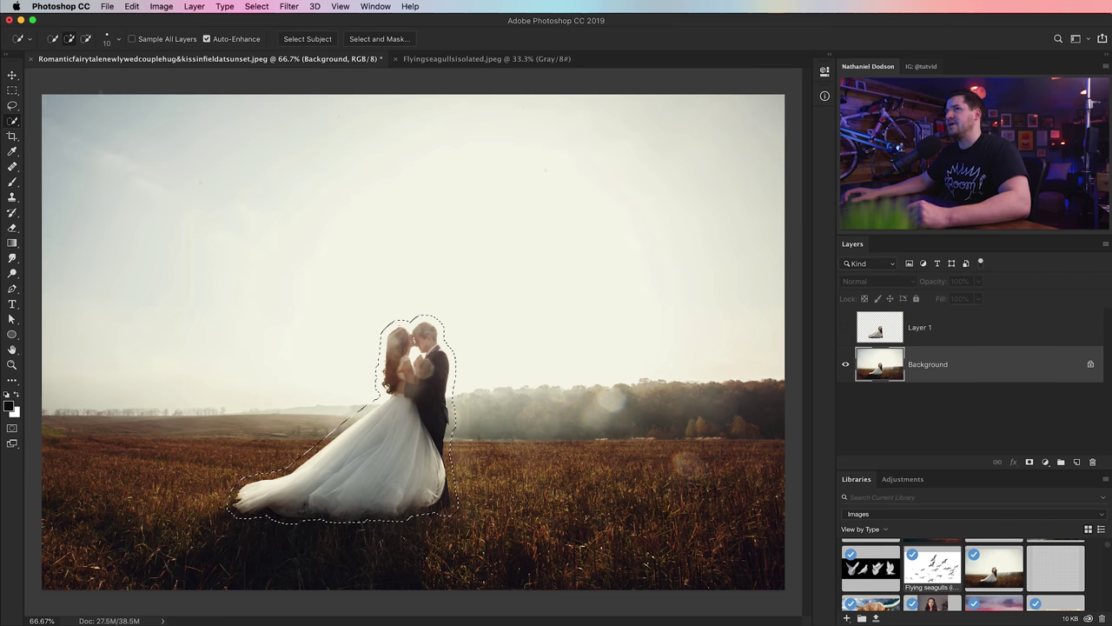
pyautogui.click(133, 6)
pyautogui.click(161, 218)
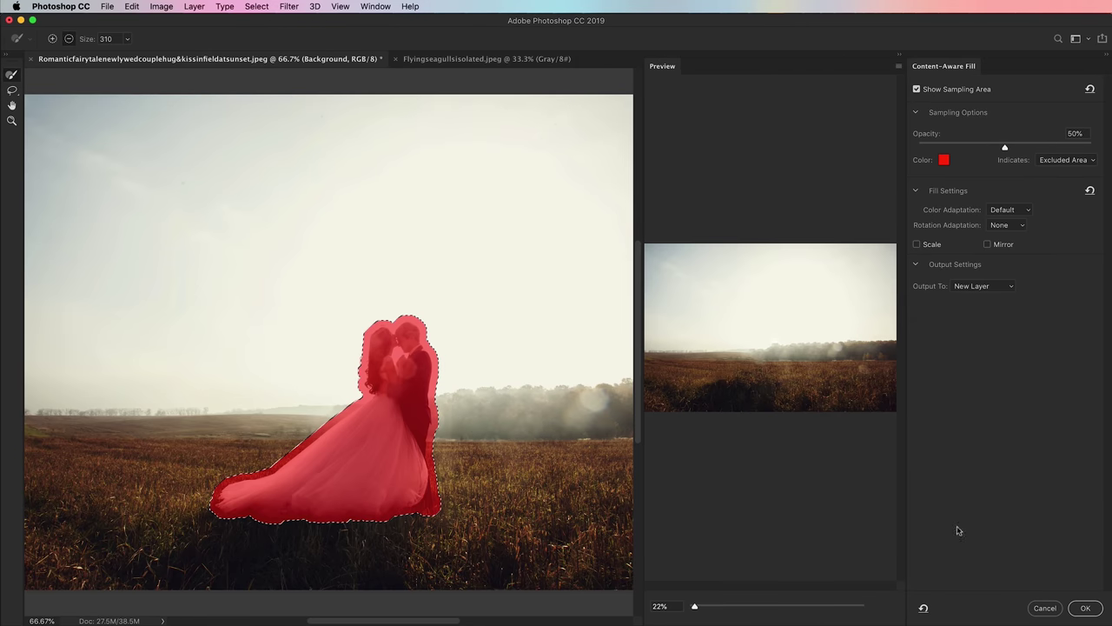
pyautogui.click(1087, 610)
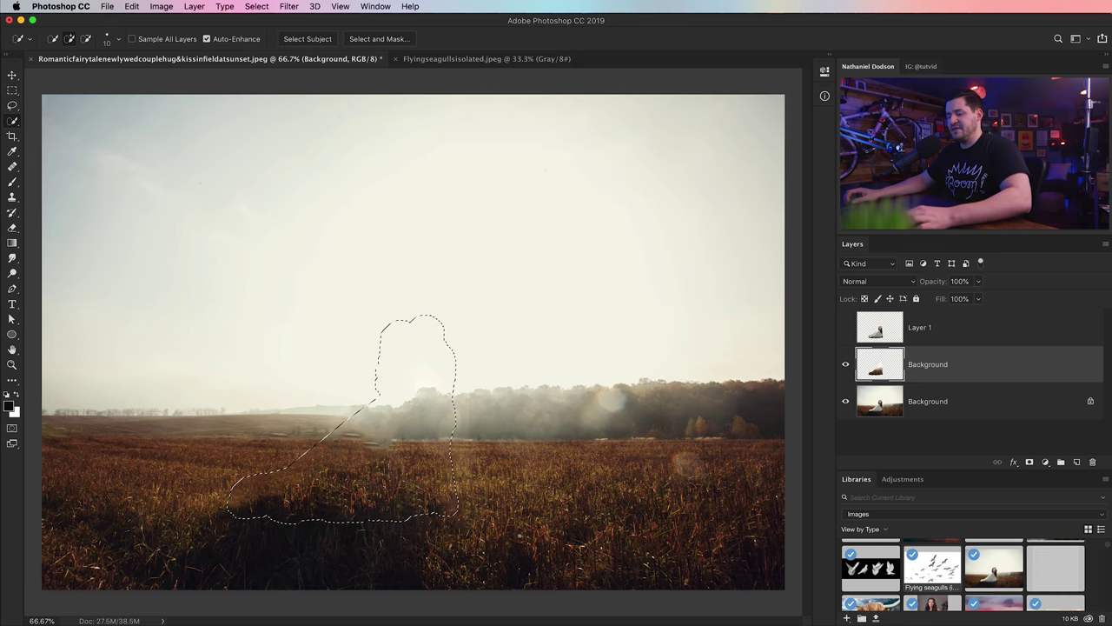
pyautogui.press('super+d')
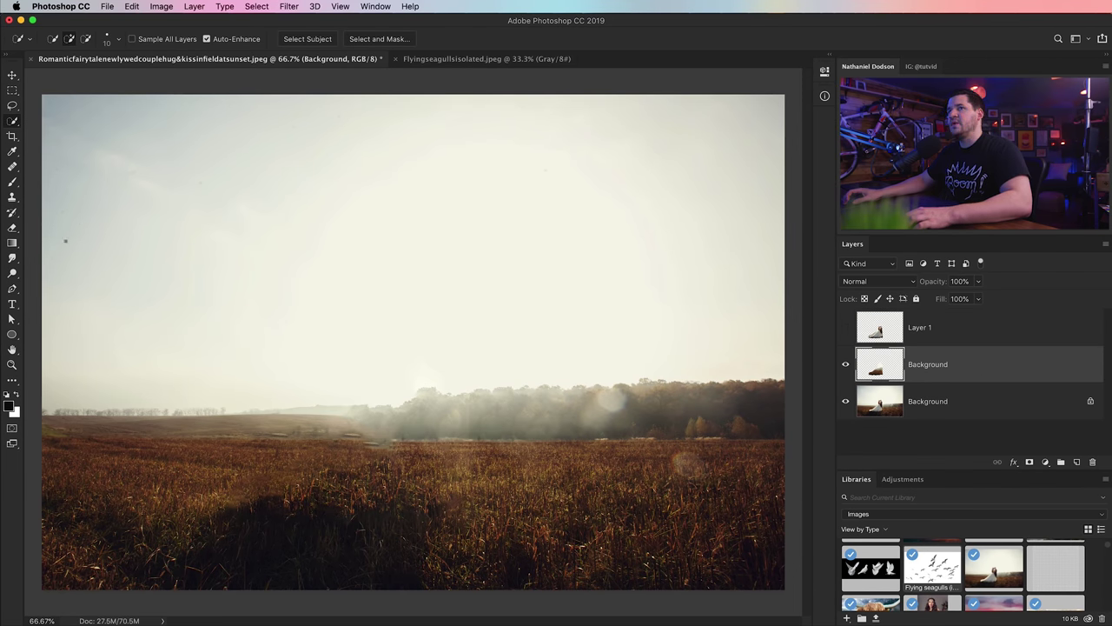
# Clean up the fill artefacts along the horizon with the Healing Brush, sampling all layers.
pyautogui.click(13, 185)
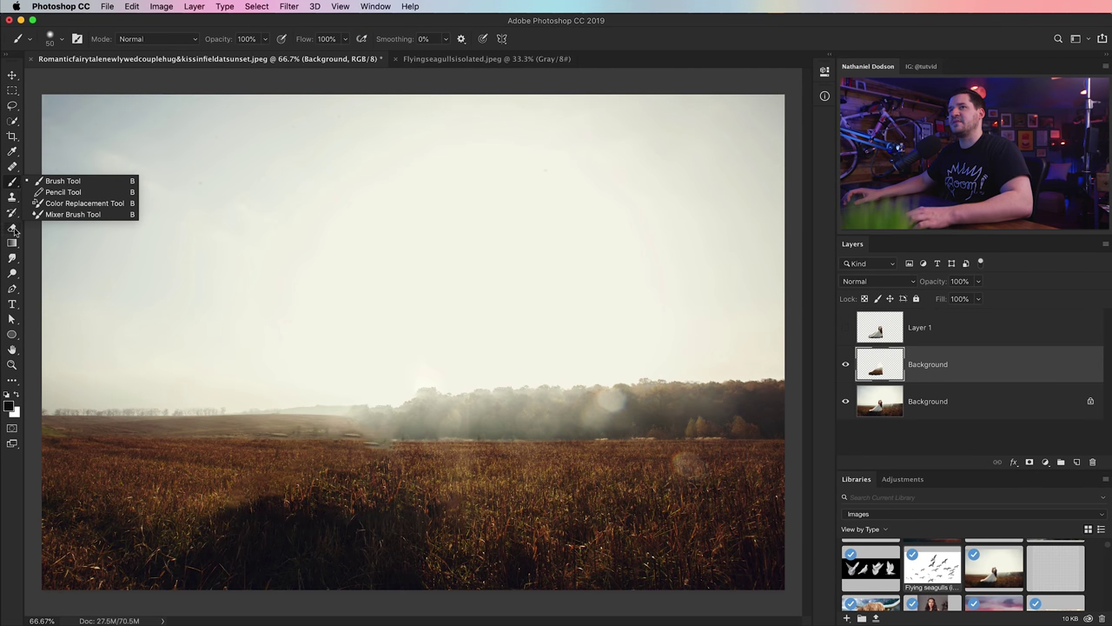
pyautogui.click(13, 166)
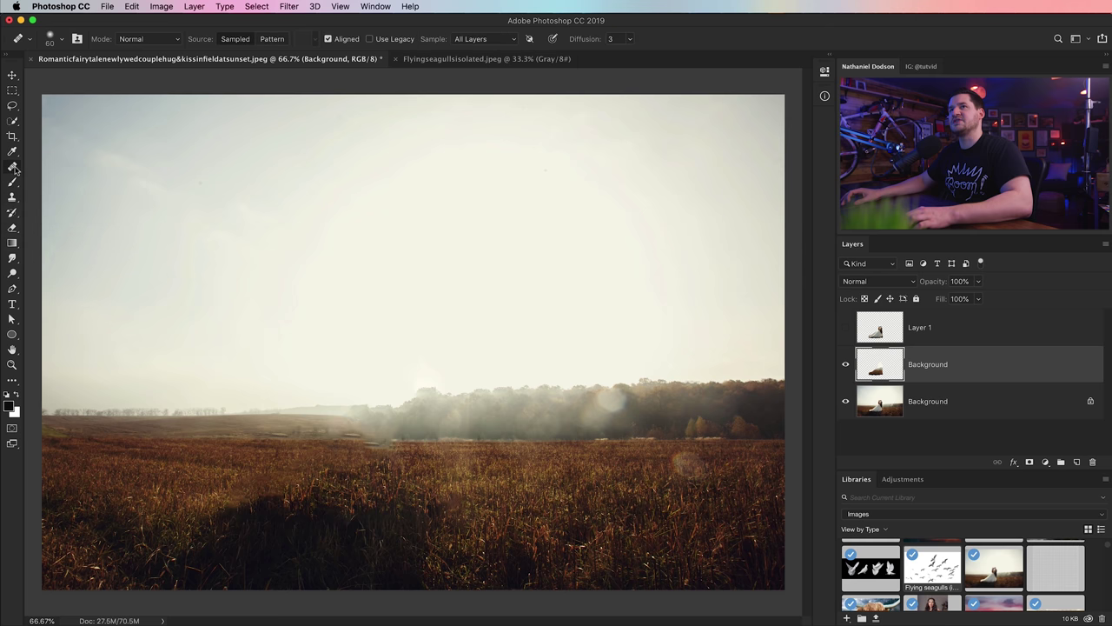
pyautogui.click(87, 179)
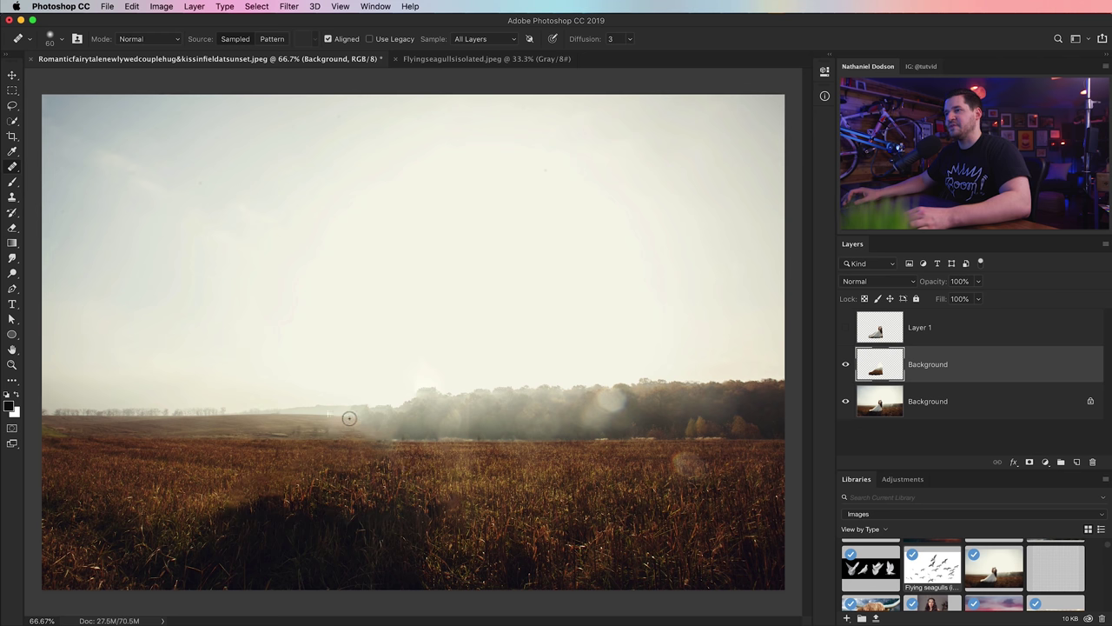
# Show the cut-out couple layer again and merge the content-aware fill layer with the Background.
pyautogui.press('v')
pyautogui.click(845, 328)
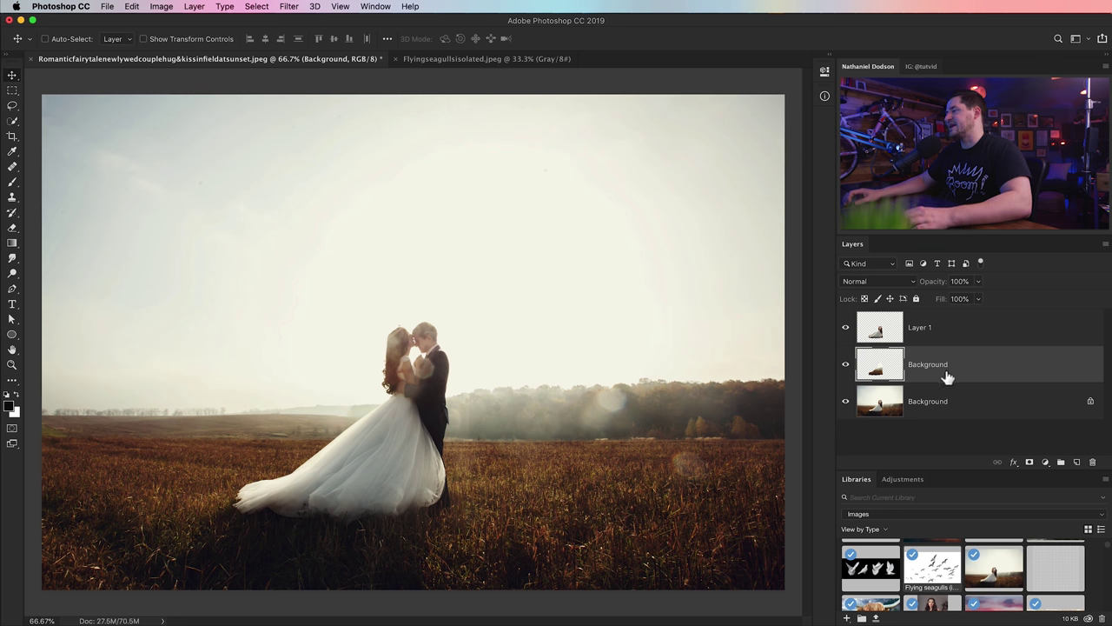
pyautogui.keyDown('shift'); pyautogui.click(996, 402); pyautogui.keyUp('shift')
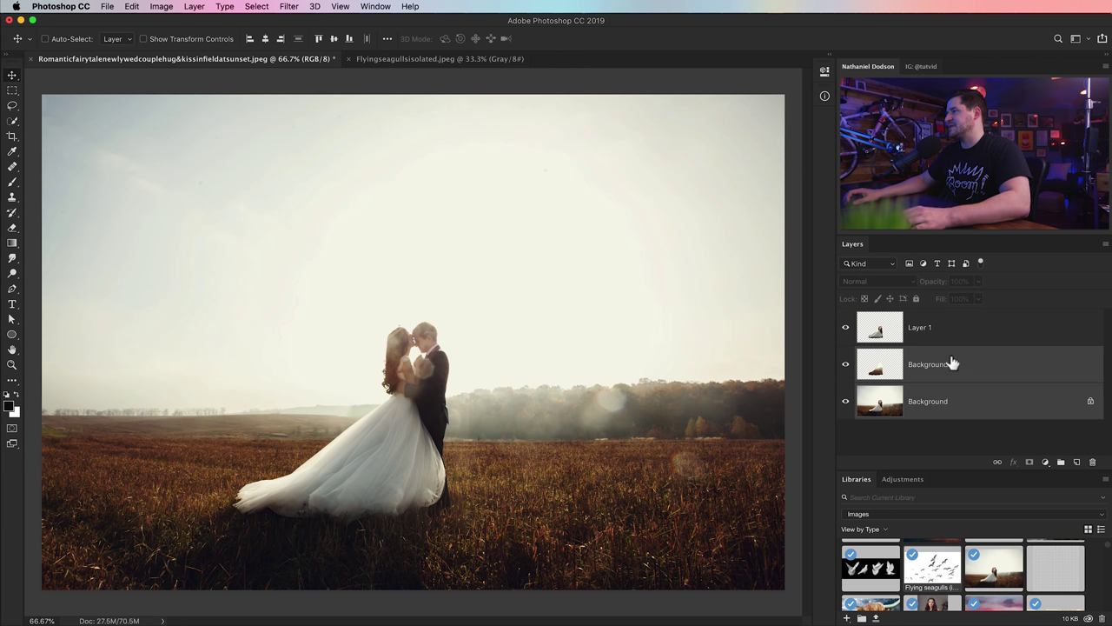
pyautogui.click(994, 384)
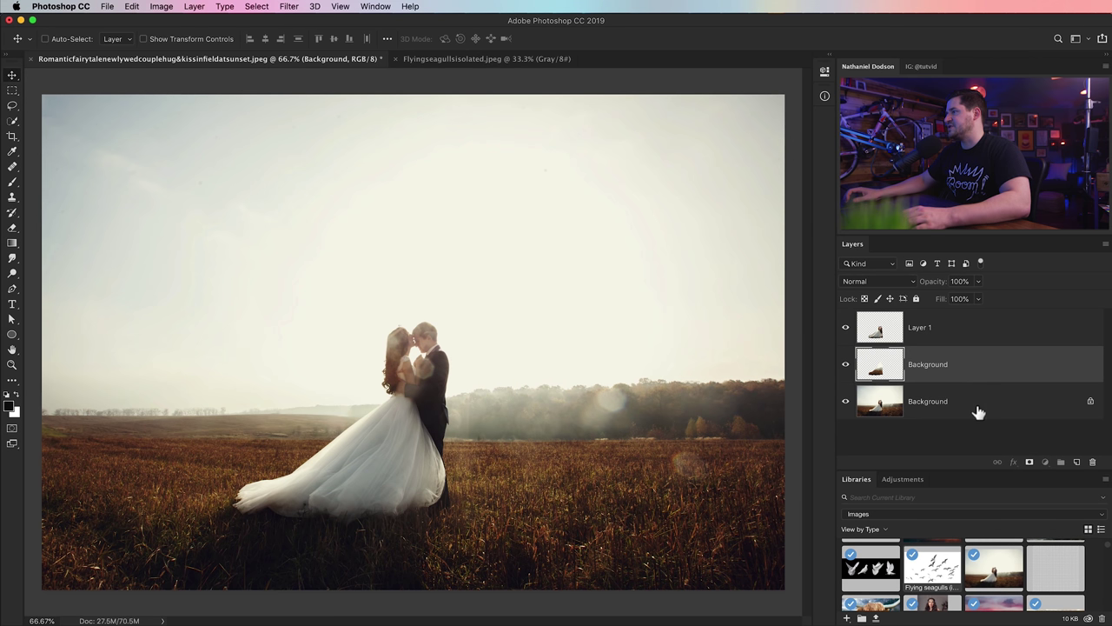
pyautogui.keyDown('shift'); pyautogui.click(977, 410); pyautogui.keyUp('shift')
pyautogui.press('super+e')
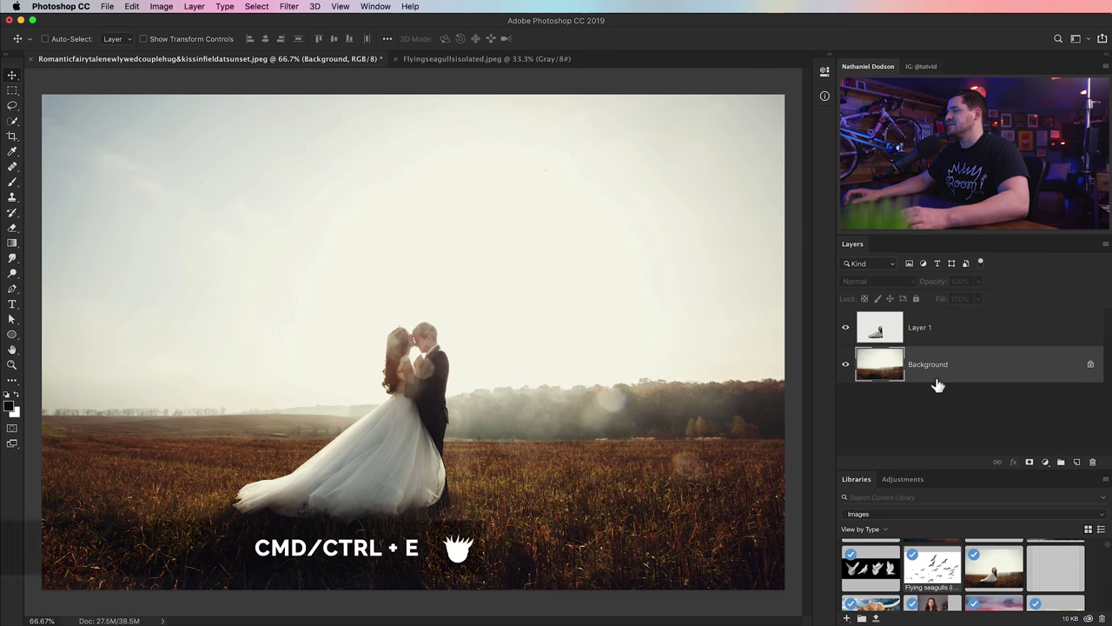
# Duplicate the cut-out couple layer and rename the upper copy warpVersion.
pyautogui.click(886, 331)
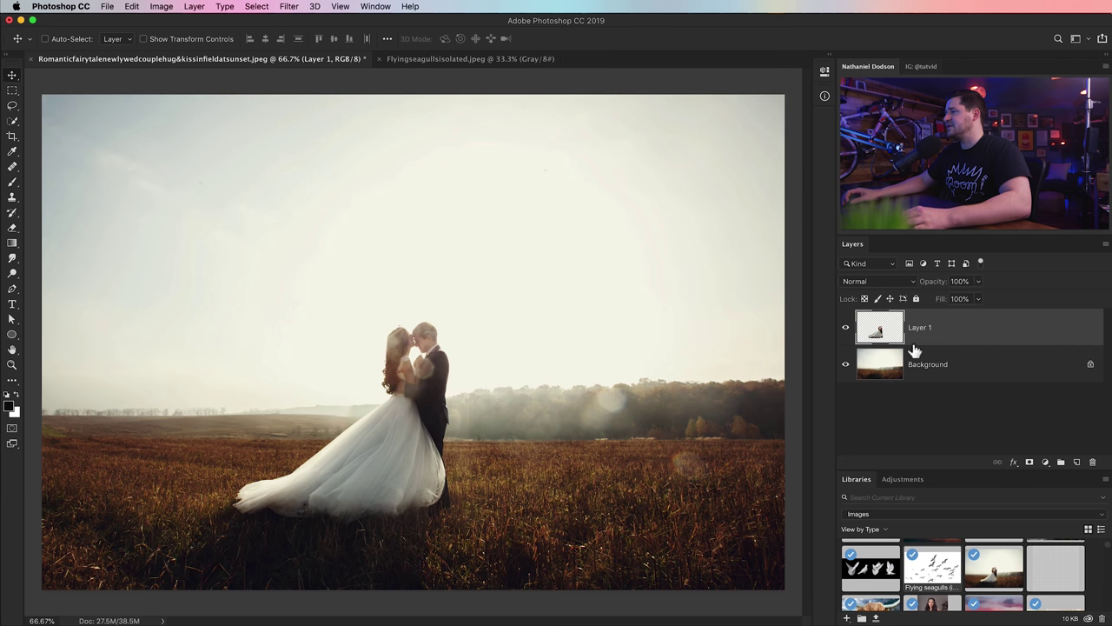
pyautogui.press('super')
pyautogui.press('super+j')
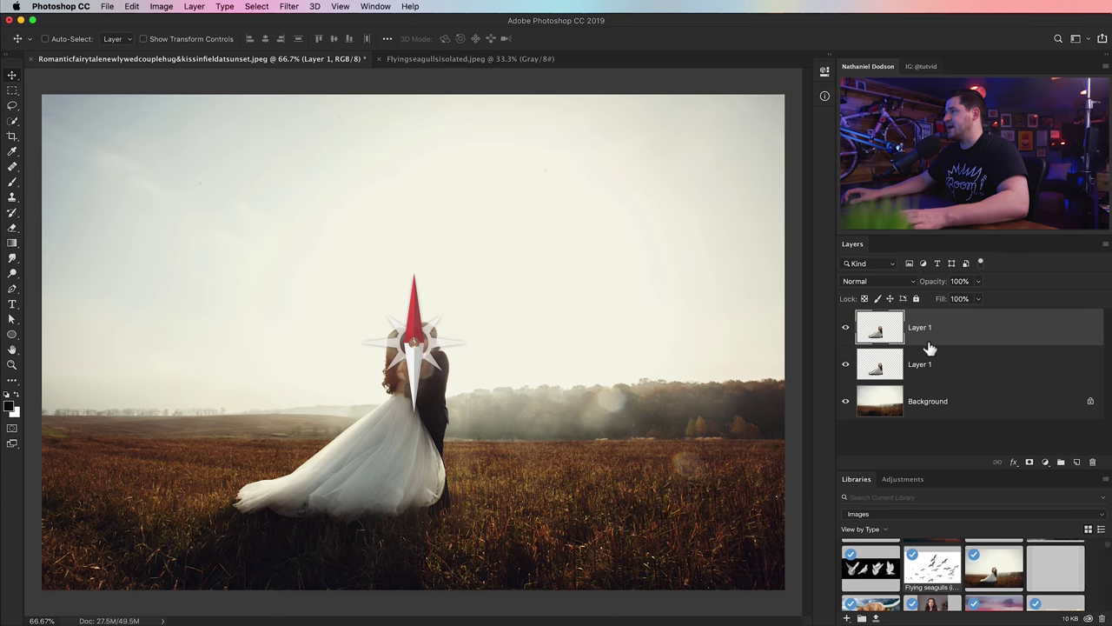
pyautogui.doubleClick(921, 328)
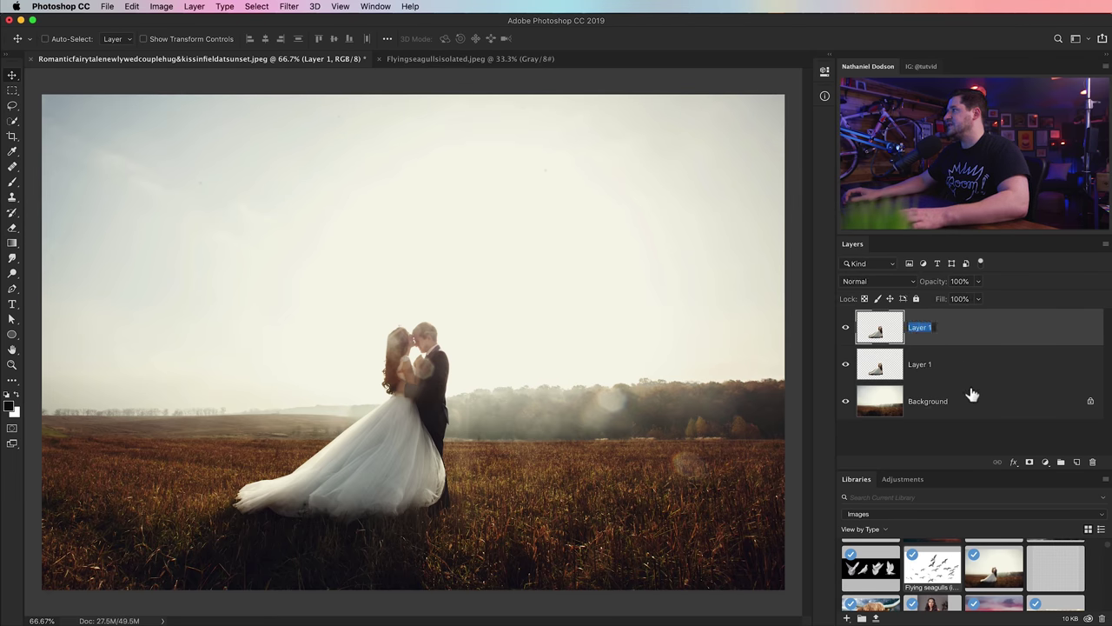
pyautogui.write('warpVersion')
pyautogui.press('Return')
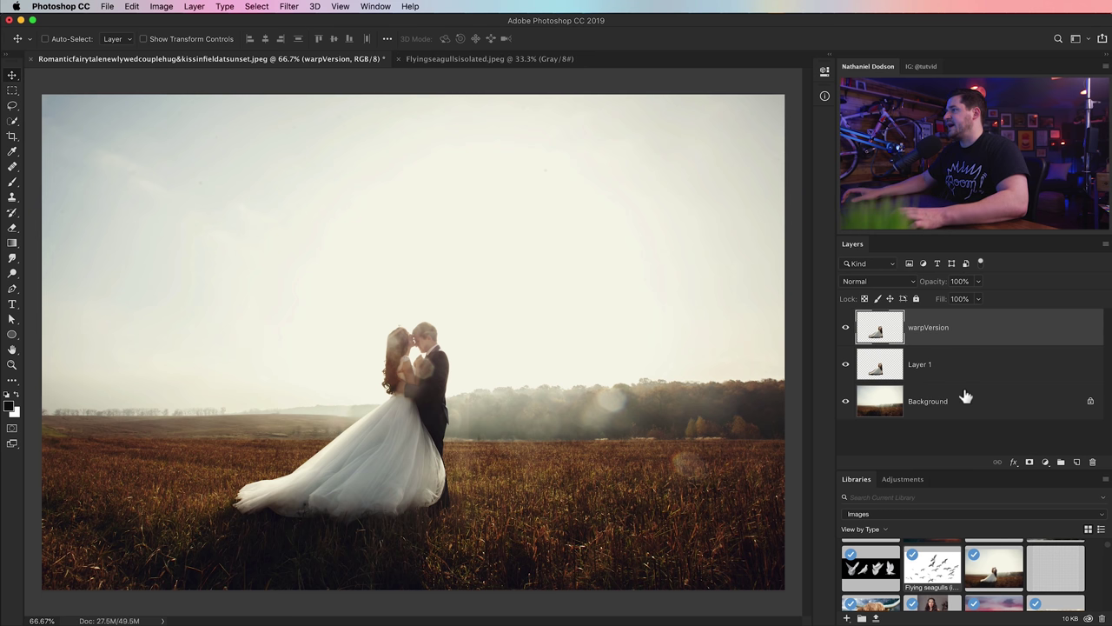
# Rename the lower couple layer normalVersion and hide it.
pyautogui.click(927, 371)
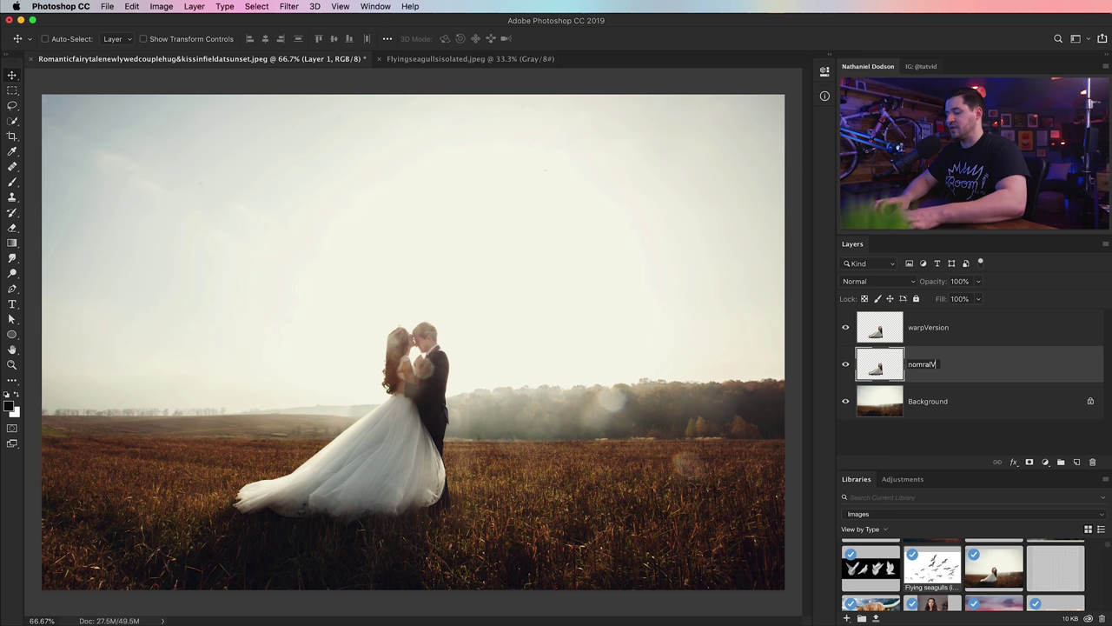
pyautogui.write('n')
pyautogui.press('Return')
pyautogui.doubleClick(925, 365)
pyautogui.click(925, 364)
pyautogui.hotkey('shift', 'Left')
pyautogui.hotkey('shift', 'Left')
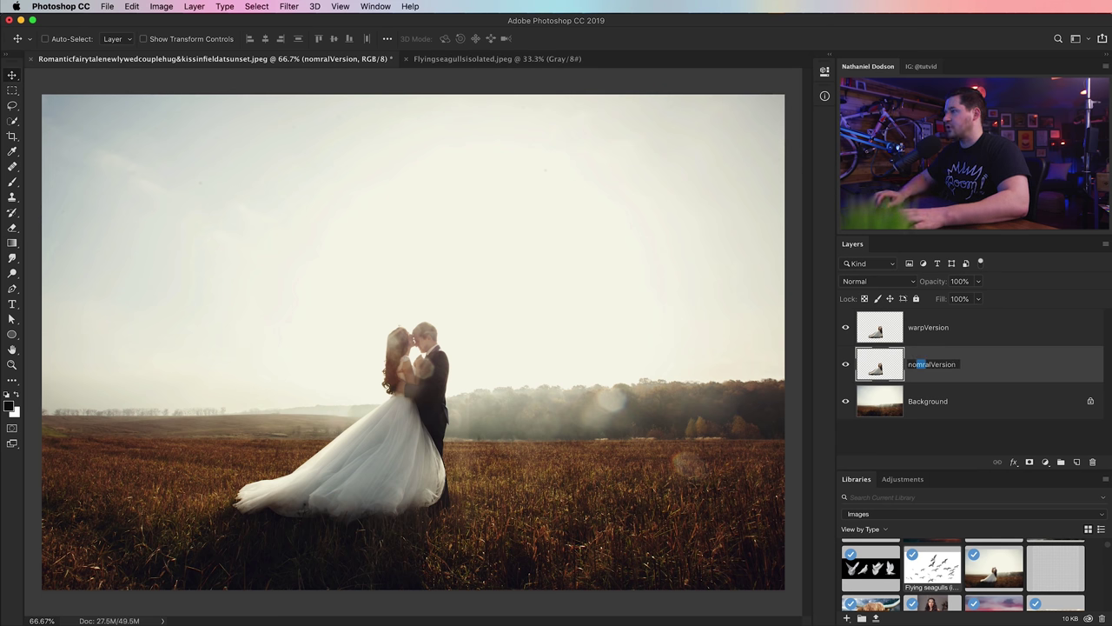
pyautogui.write('orm')
pyautogui.press('Return')
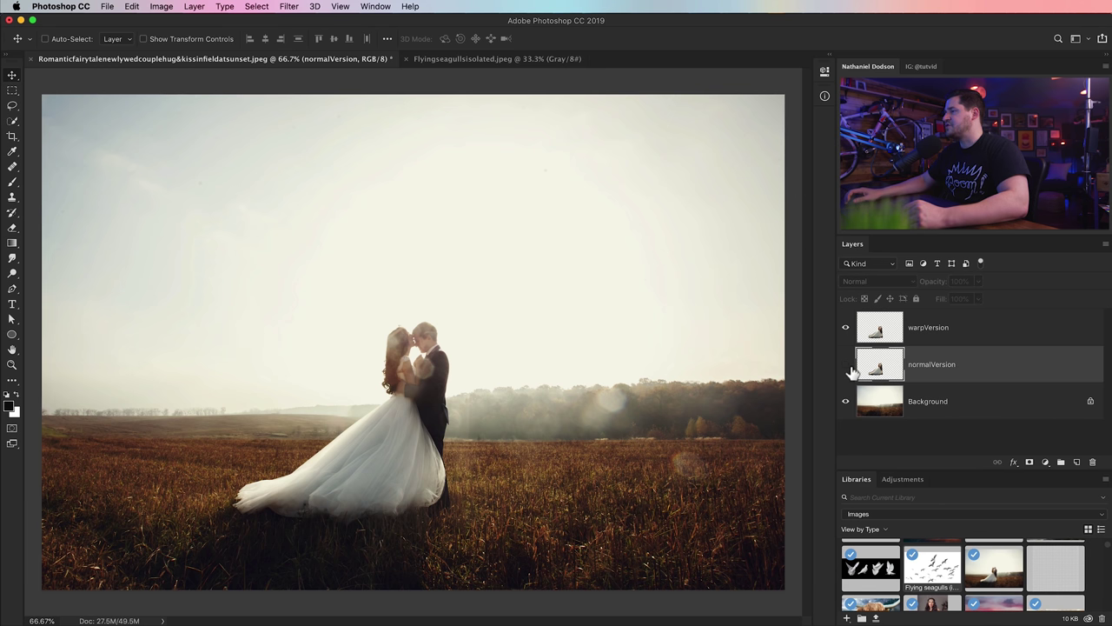
# Open the warpVersion layer in the Liquify filter and set the Forward Warp brush size to 700.
pyautogui.click(880, 339)
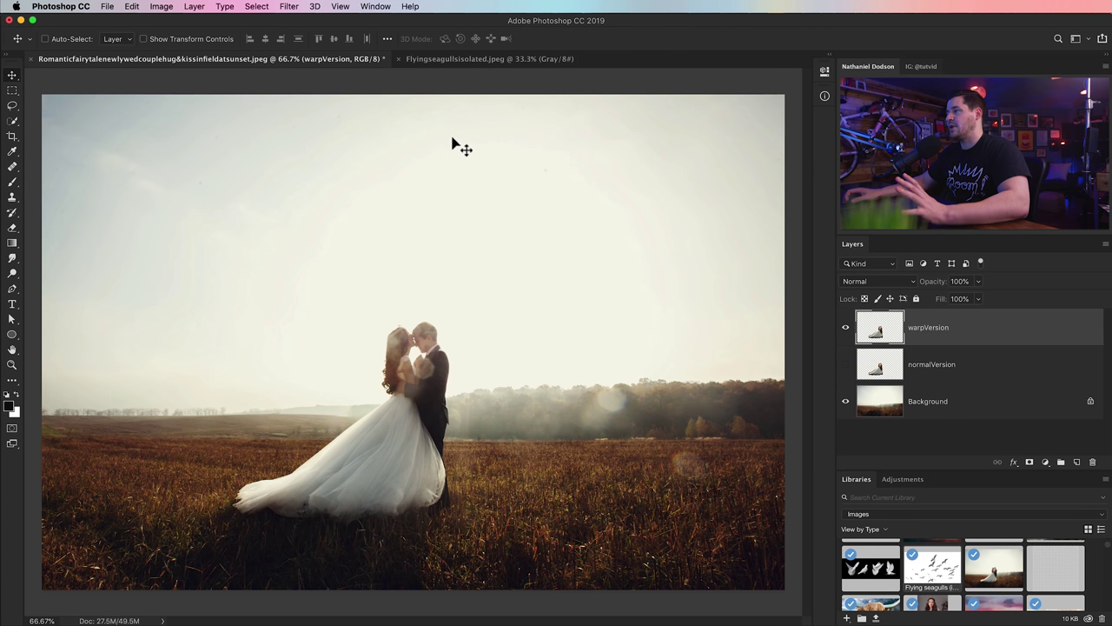
pyautogui.click(291, 7)
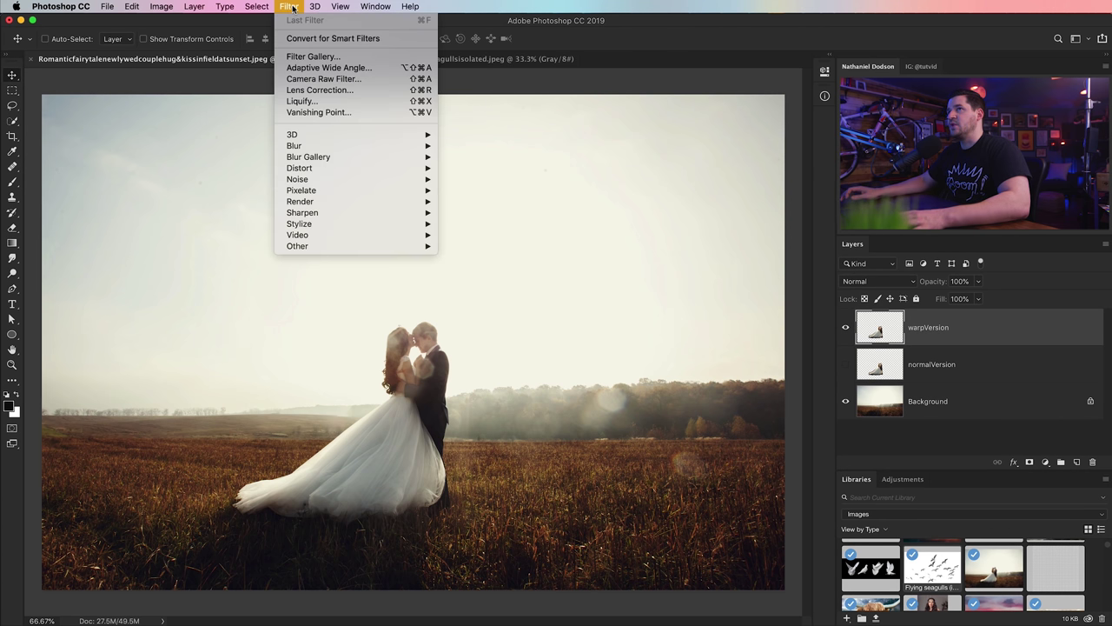
pyautogui.click(335, 101)
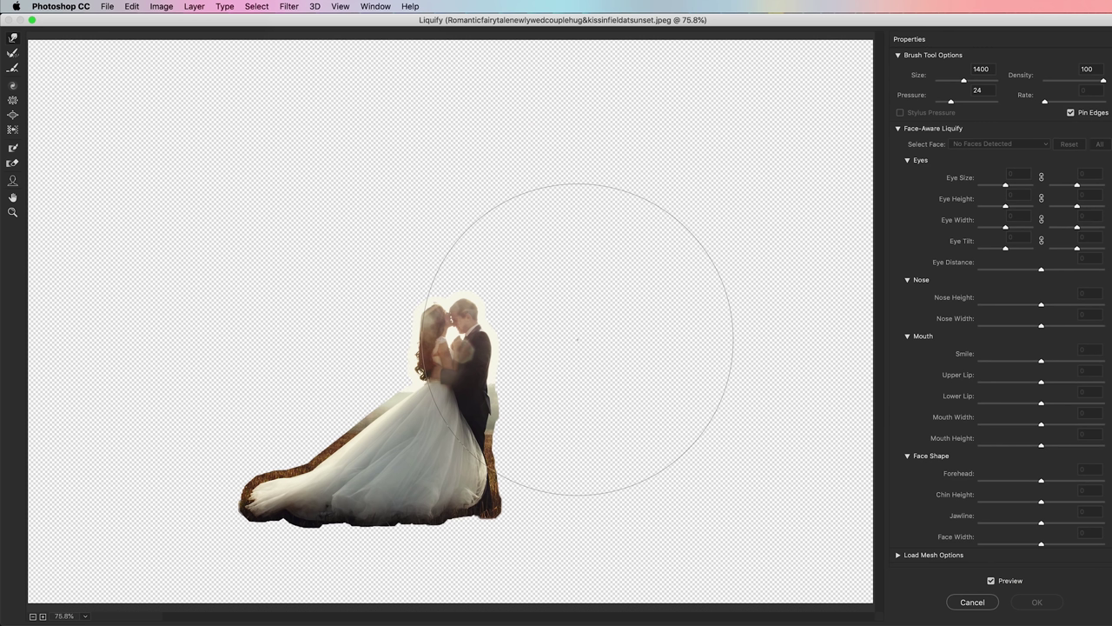
pyautogui.press('[')
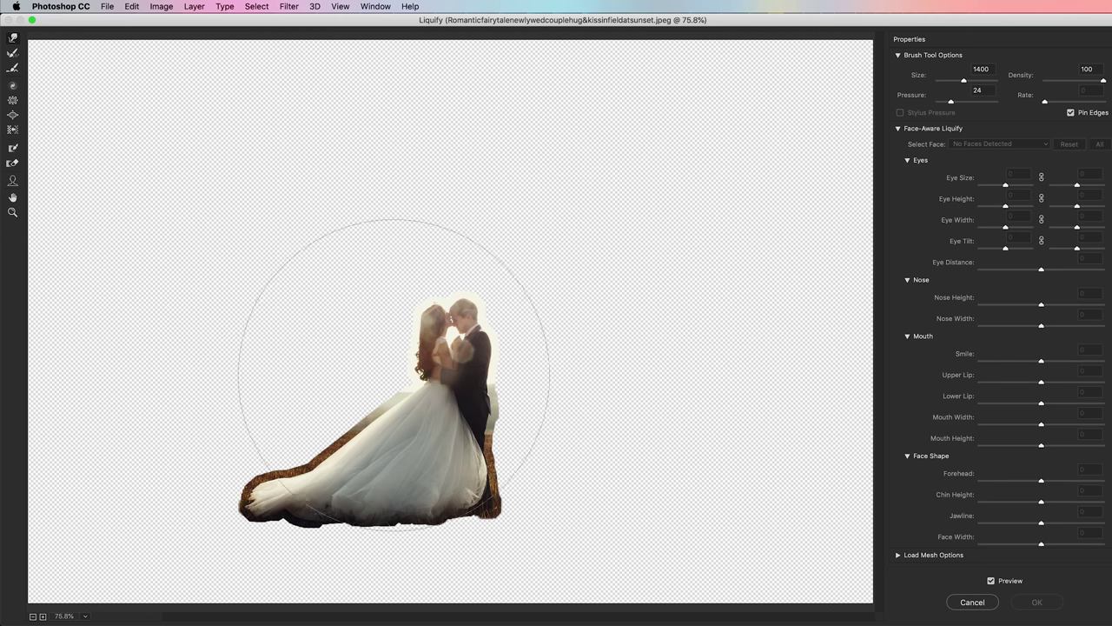
pyautogui.press('[')
pyautogui.press('[')
pyautogui.press('[')
pyautogui.press('[')
pyautogui.press('[')
pyautogui.press('[')
pyautogui.press('[')
pyautogui.press('[')
pyautogui.press('[')
pyautogui.press('[')
pyautogui.press('[')
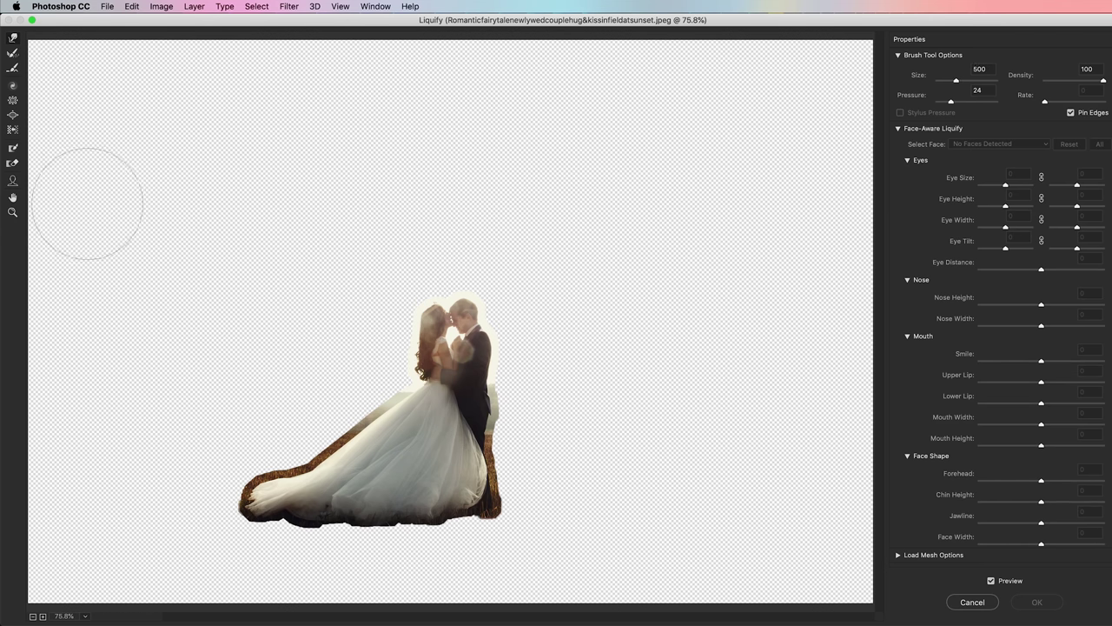
pyautogui.press(']')
pyautogui.press(']')
pyautogui.press(']')
pyautogui.press(']')
pyautogui.press(']')
# Push the bride's dress far outward and upward behind her into a large billowing shape with Forward Warp, and apply Liquify.
pyautogui.moveTo(287, 479); pyautogui.dragTo(199, 415)
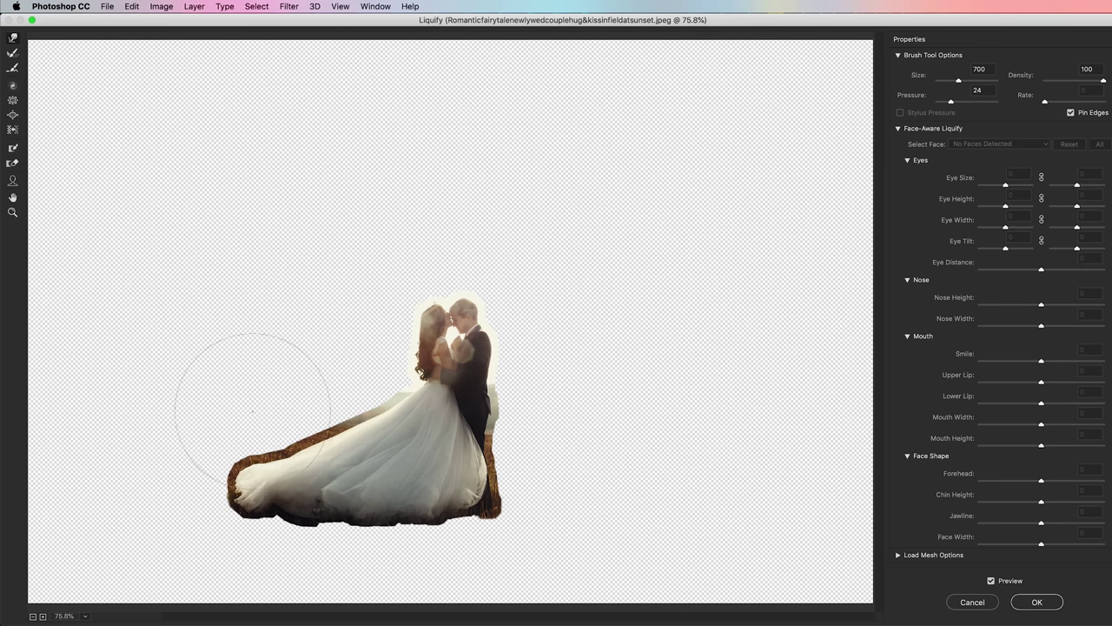
pyautogui.moveTo(399, 428)
pyautogui.mouseDown()
pyautogui.moveTo(339, 365)
pyautogui.moveTo(304, 408)
pyautogui.moveTo(295, 365)
pyautogui.moveTo(287, 458)
pyautogui.moveTo(213, 439)
pyautogui.moveTo(144, 352)
pyautogui.moveTo(194, 318)
pyautogui.moveTo(279, 335)
pyautogui.moveTo(295, 272)
pyautogui.moveTo(322, 265)
pyautogui.moveTo(243, 313)
pyautogui.moveTo(214, 408)
pyautogui.moveTo(270, 530)
pyautogui.moveTo(248, 543)
pyautogui.moveTo(166, 482)
pyautogui.moveTo(208, 425)
pyautogui.moveTo(148, 391)
pyautogui.moveTo(196, 312)
pyautogui.moveTo(343, 343)
pyautogui.moveTo(330, 282)
pyautogui.moveTo(347, 256)
pyautogui.moveTo(346, 283)
pyautogui.moveTo(218, 273)
pyautogui.moveTo(137, 335)
pyautogui.moveTo(124, 373)
pyautogui.mouseUp()
pyautogui.moveTo(339, 456); pyautogui.dragTo(278, 382)
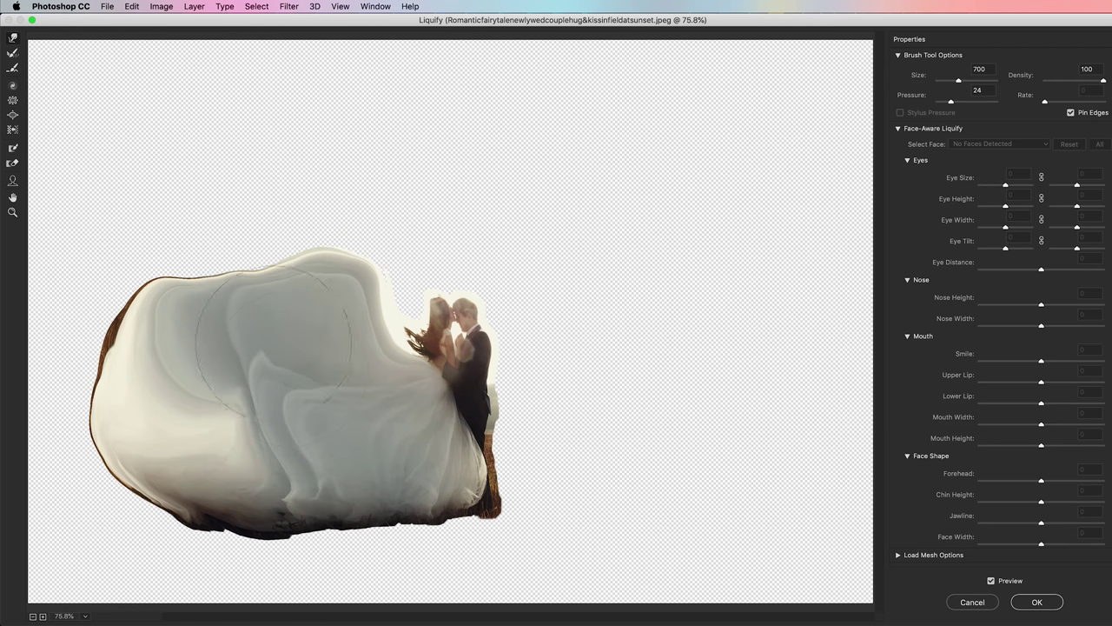
pyautogui.moveTo(340, 438); pyautogui.dragTo(289, 460)
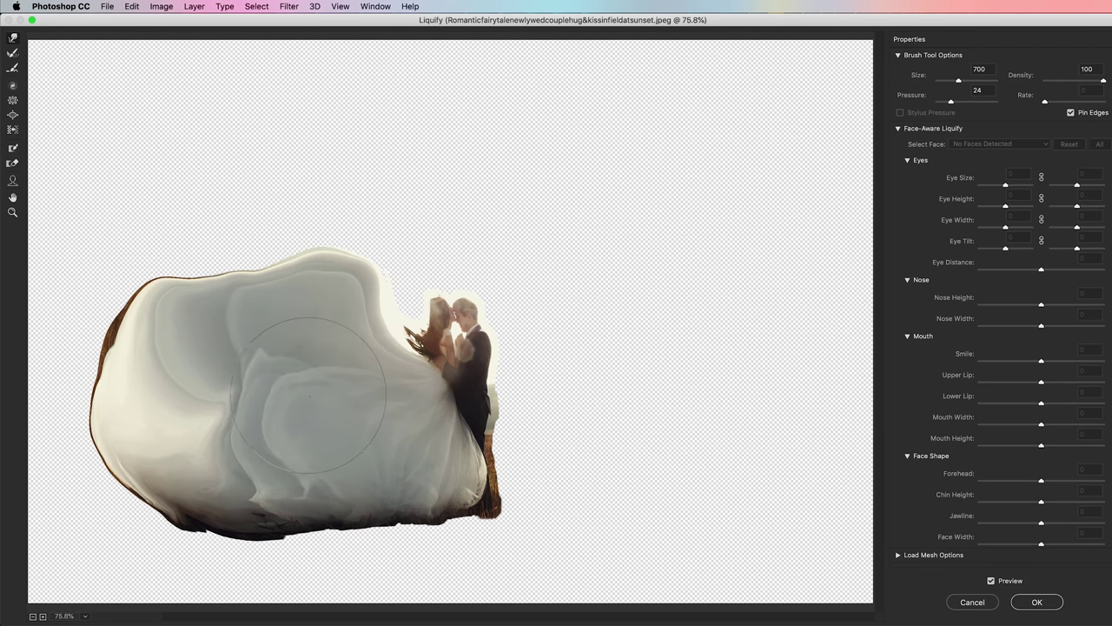
pyautogui.moveTo(216, 287)
pyautogui.mouseDown()
pyautogui.moveTo(192, 198)
pyautogui.moveTo(153, 206)
pyautogui.mouseUp()
pyautogui.moveTo(265, 265)
pyautogui.mouseDown()
pyautogui.moveTo(288, 223)
pyautogui.moveTo(276, 209)
pyautogui.mouseUp()
pyautogui.moveTo(148, 300)
pyautogui.mouseDown()
pyautogui.moveTo(114, 303)
pyautogui.moveTo(106, 337)
pyautogui.mouseUp()
pyautogui.moveTo(317, 454); pyautogui.dragTo(446, 466)
pyautogui.moveTo(365, 476); pyautogui.dragTo(382, 488)
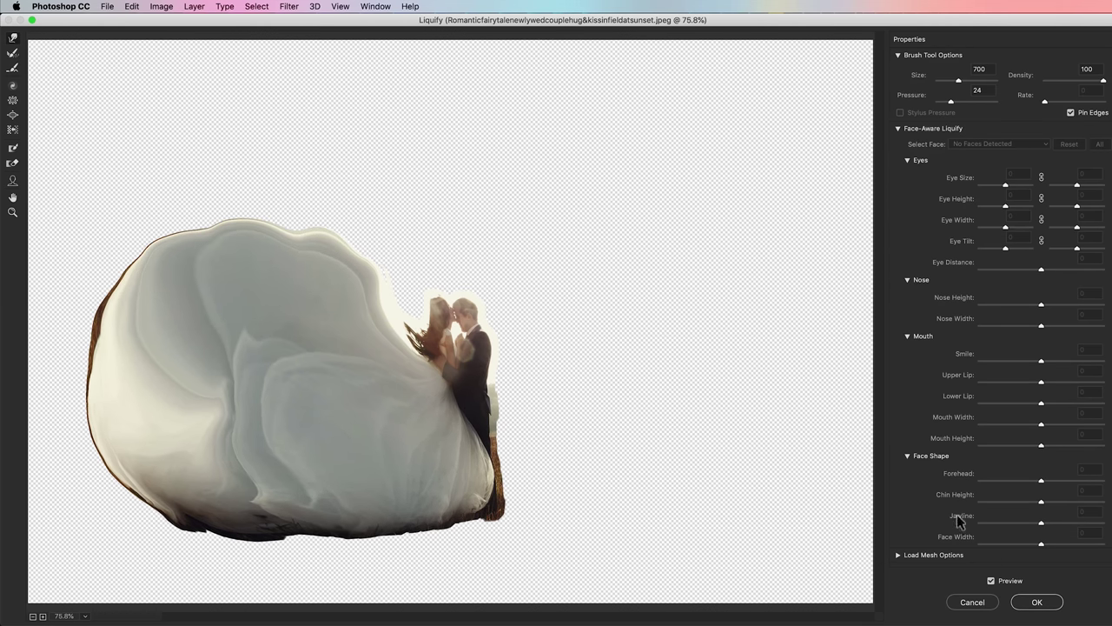
pyautogui.click(1040, 604)
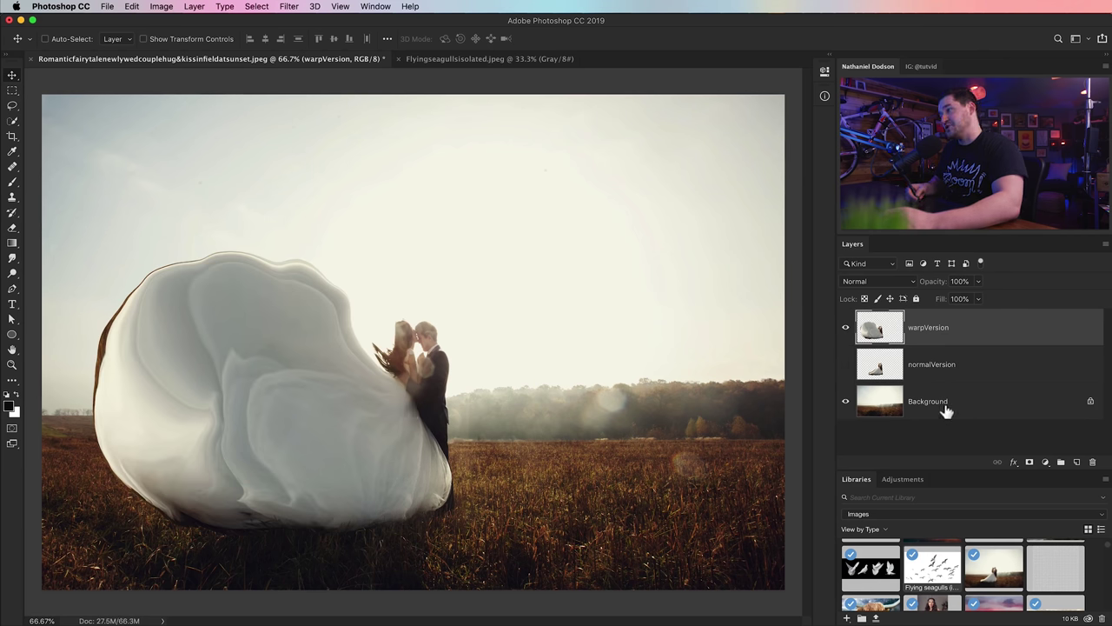
# Add a Hide All layer mask to the warpVersion layer.
pyautogui.click(195, 7)
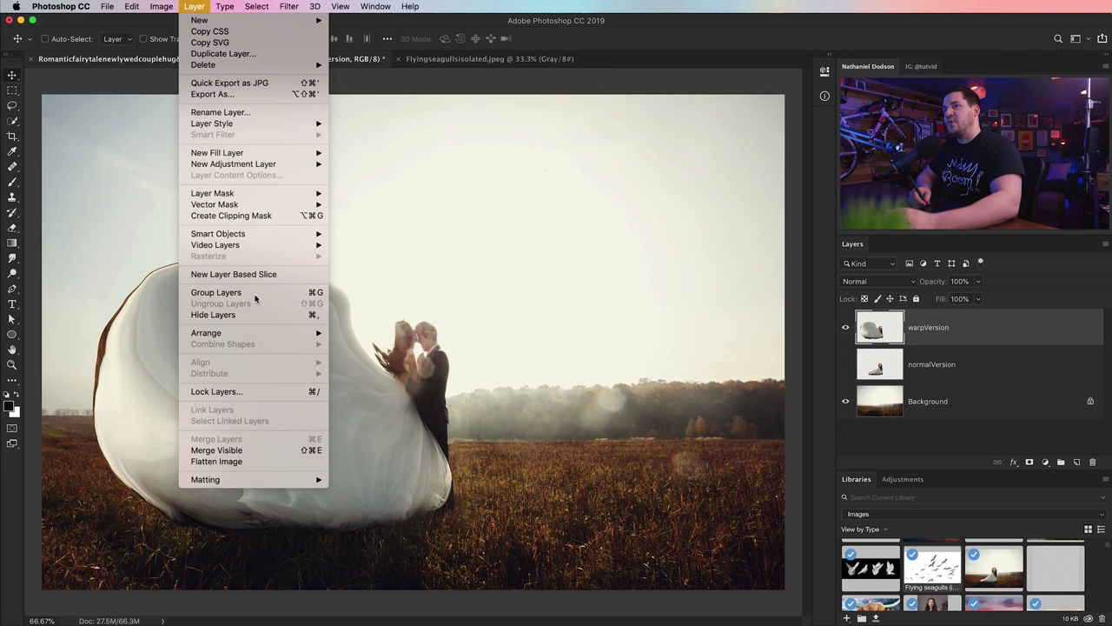
pyautogui.moveTo(296, 193)
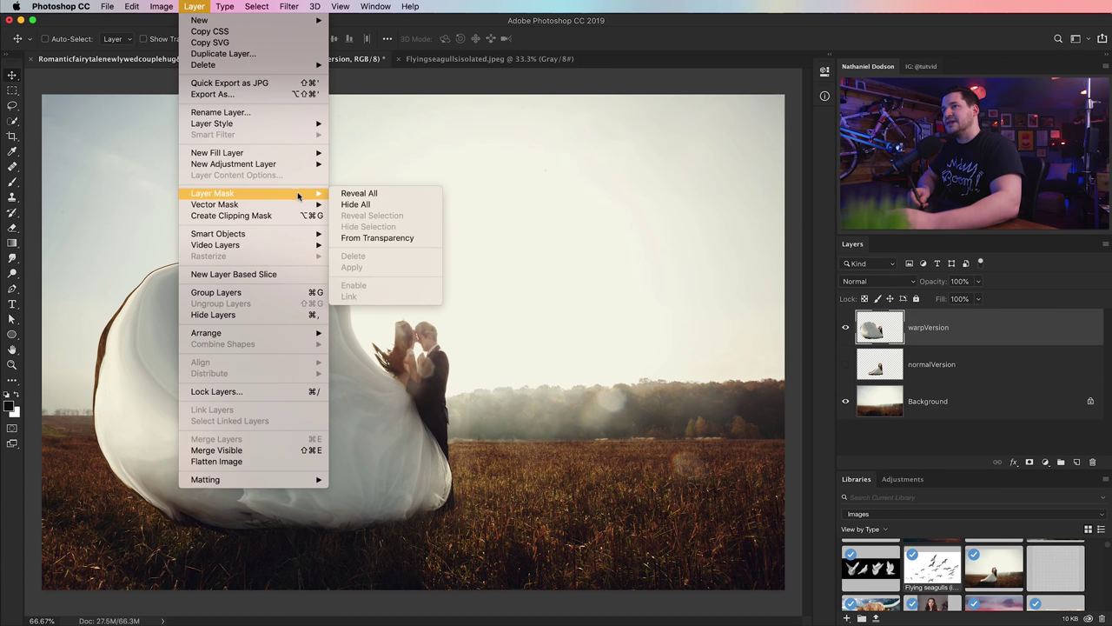
pyautogui.click(374, 205)
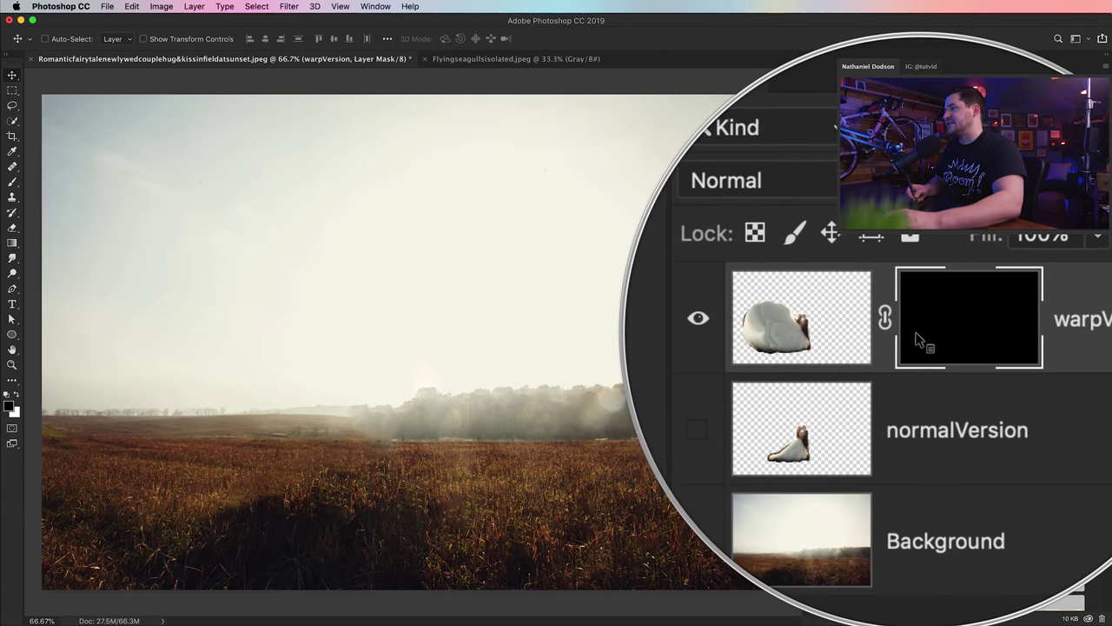
# Show the normalVersion layer and add a Reveal All layer mask to it.
pyautogui.click(846, 364)
pyautogui.click(879, 376)
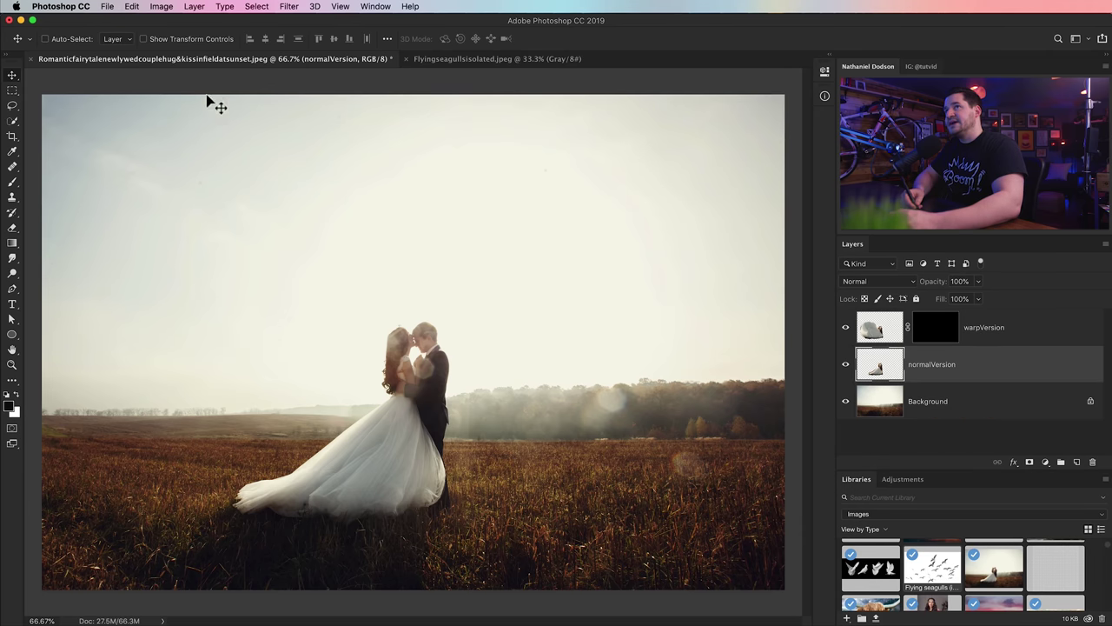
pyautogui.click(195, 7)
pyautogui.moveTo(298, 193)
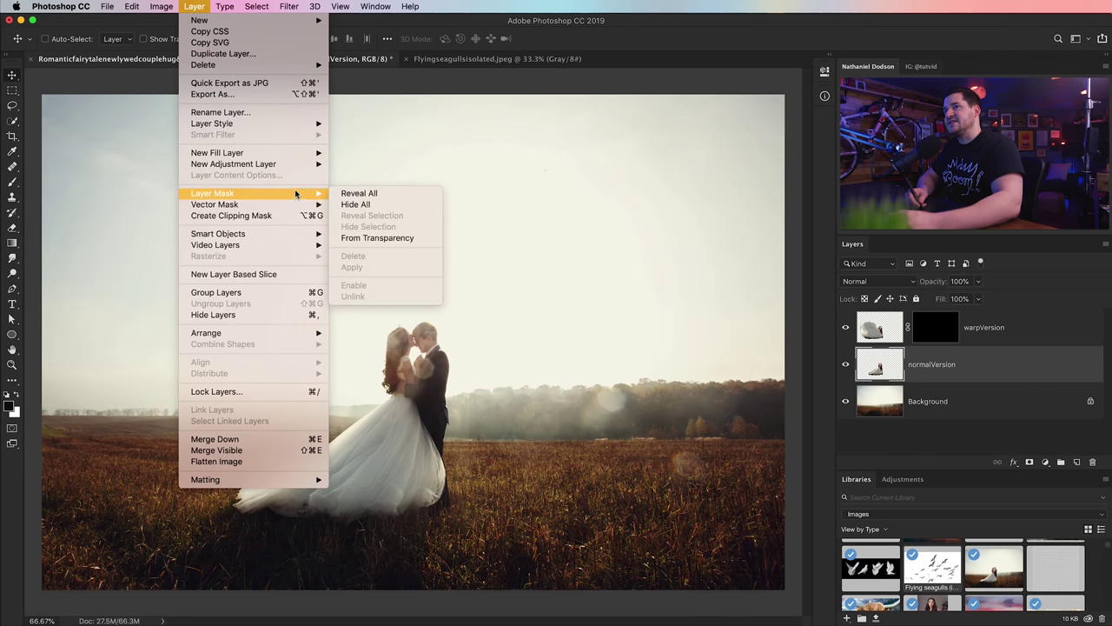
pyautogui.click(362, 194)
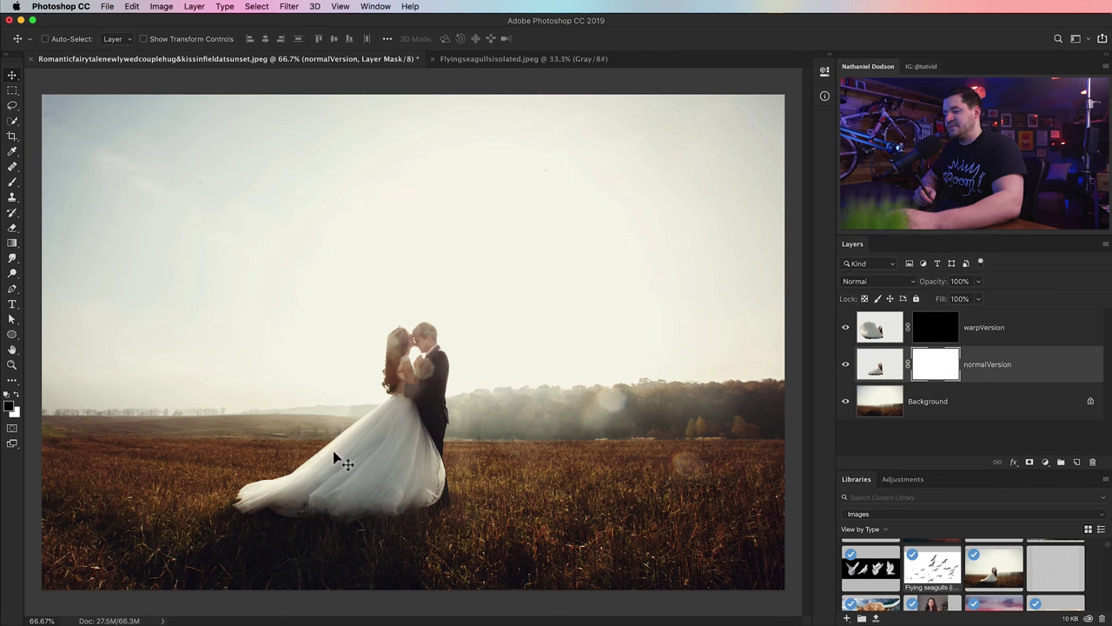
# Switch to the Brush tool and enlarge the brush preset picker to show the Free Disintegration Photoshop Brushes 16 set.
pyautogui.press('z')
pyautogui.moveTo(325, 459); pyautogui.dragTo(443, 423)
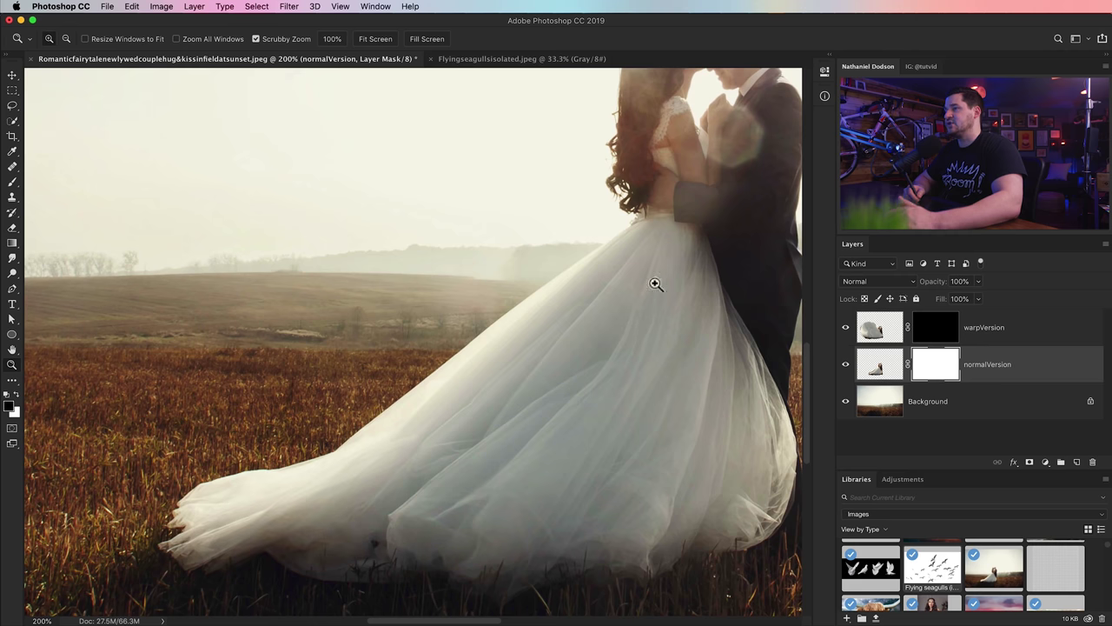
pyautogui.keyDown('alt'); pyautogui.click(501, 254); pyautogui.keyUp('alt')
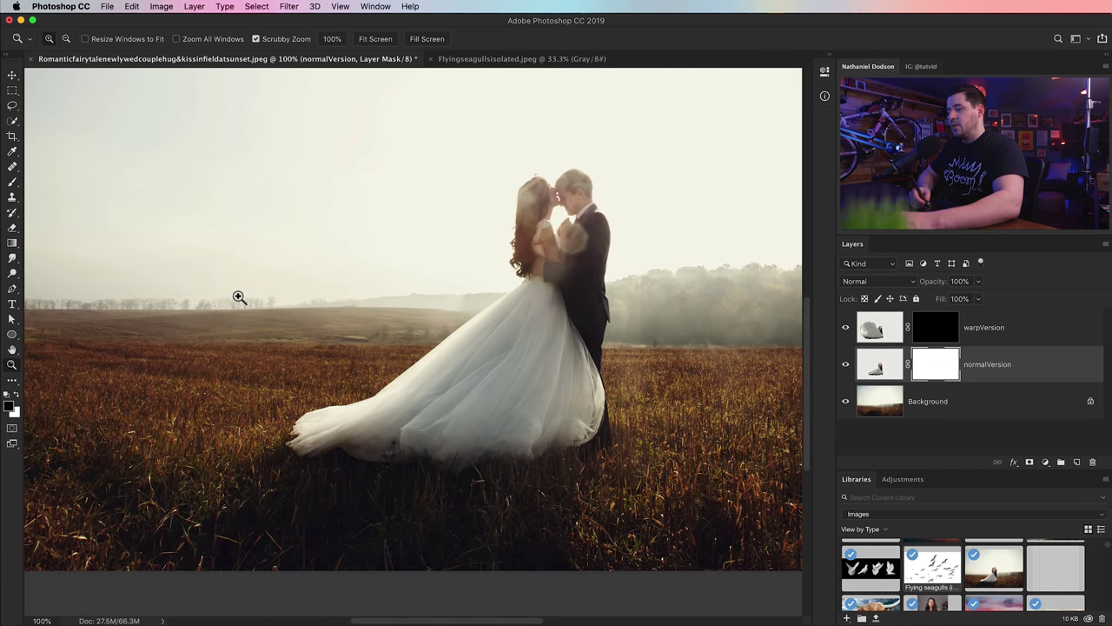
pyautogui.click(13, 183)
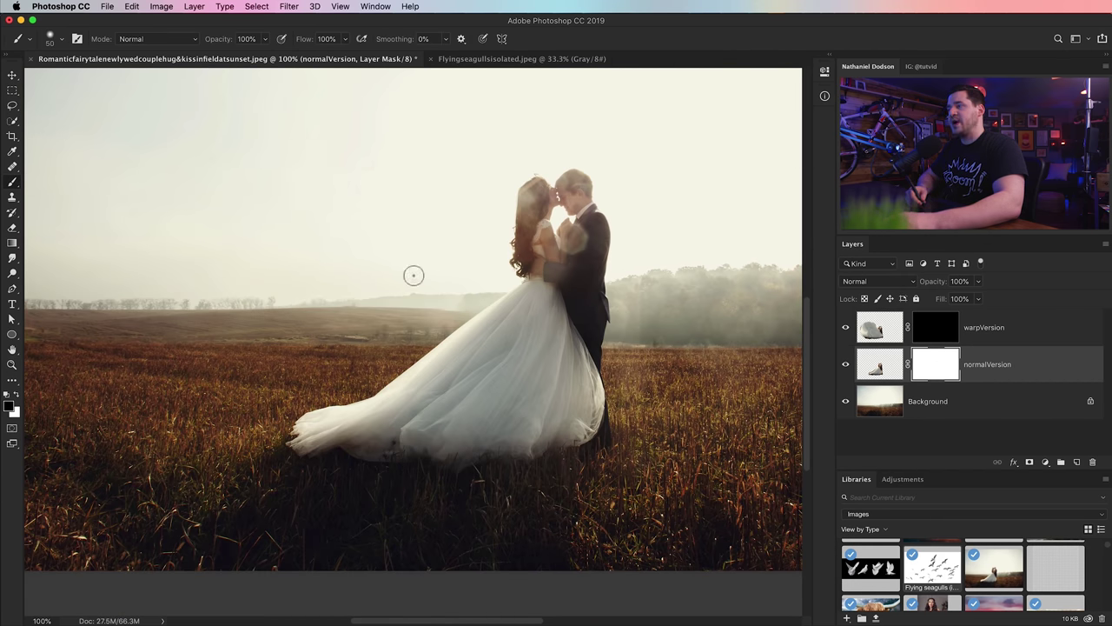
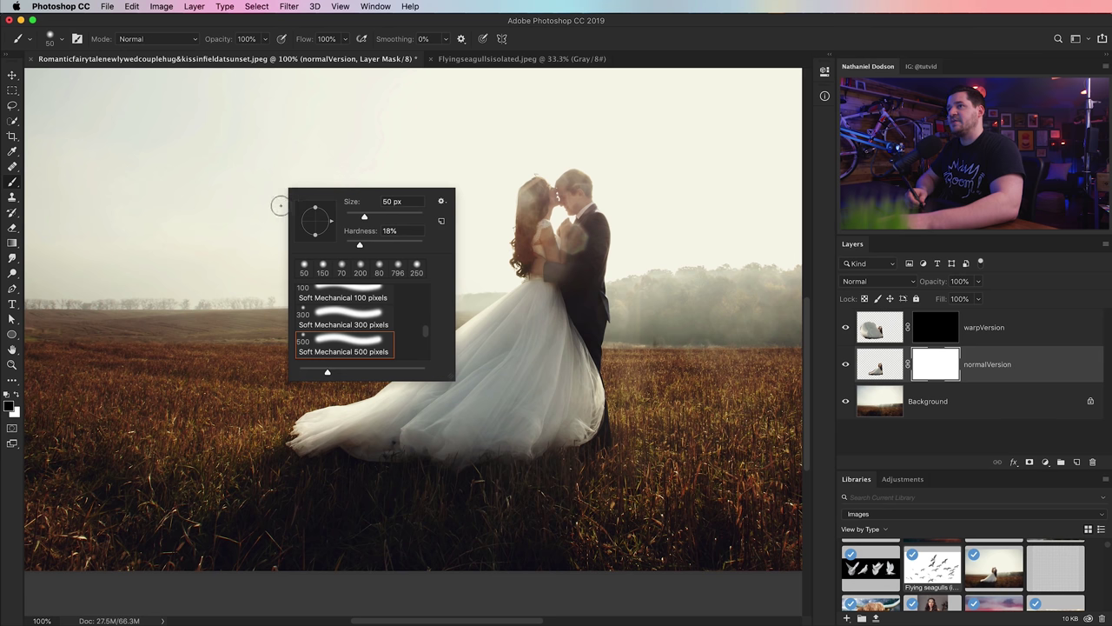
pyautogui.click(63, 44)
pyautogui.click(61, 42)
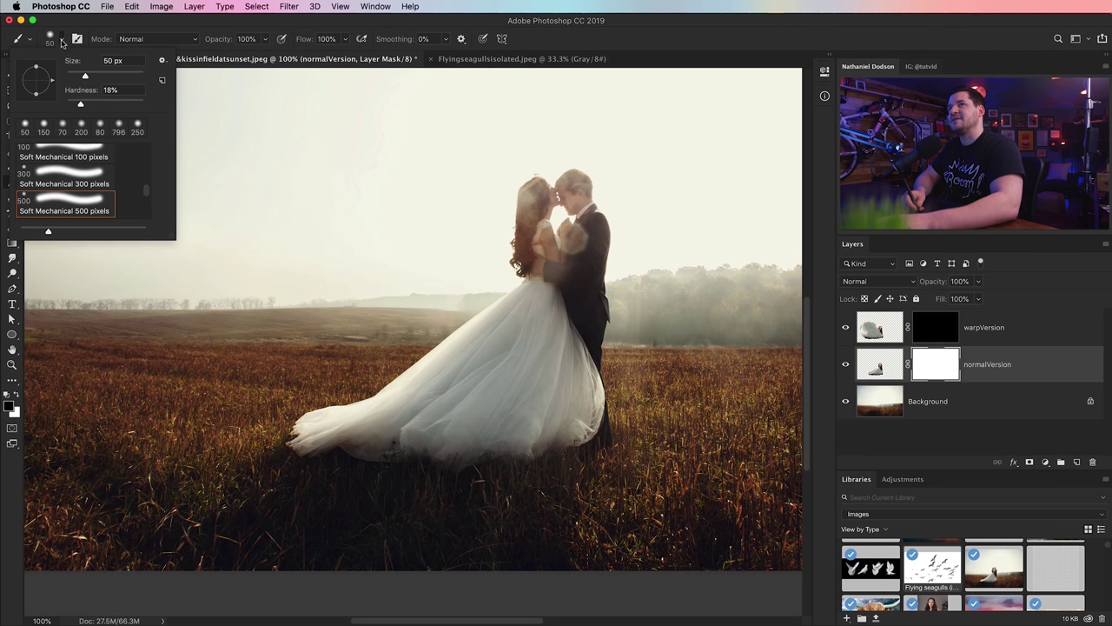
pyautogui.moveTo(171, 236)
pyautogui.mouseDown()
pyautogui.moveTo(243, 306)
pyautogui.moveTo(322, 462)
pyautogui.mouseUp()
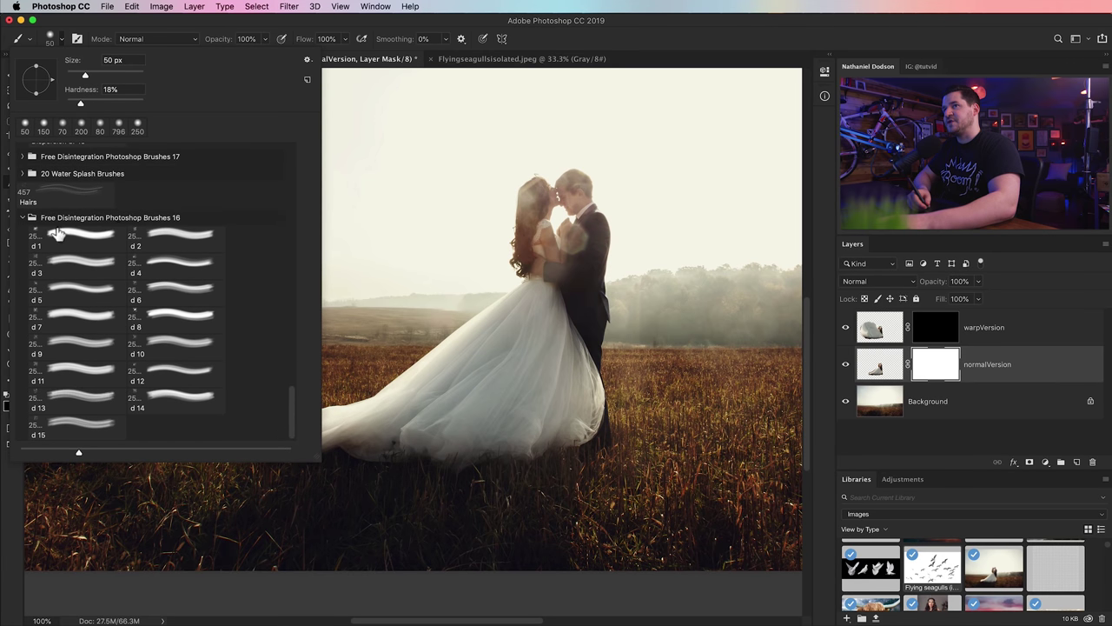
pyautogui.click(307, 60)
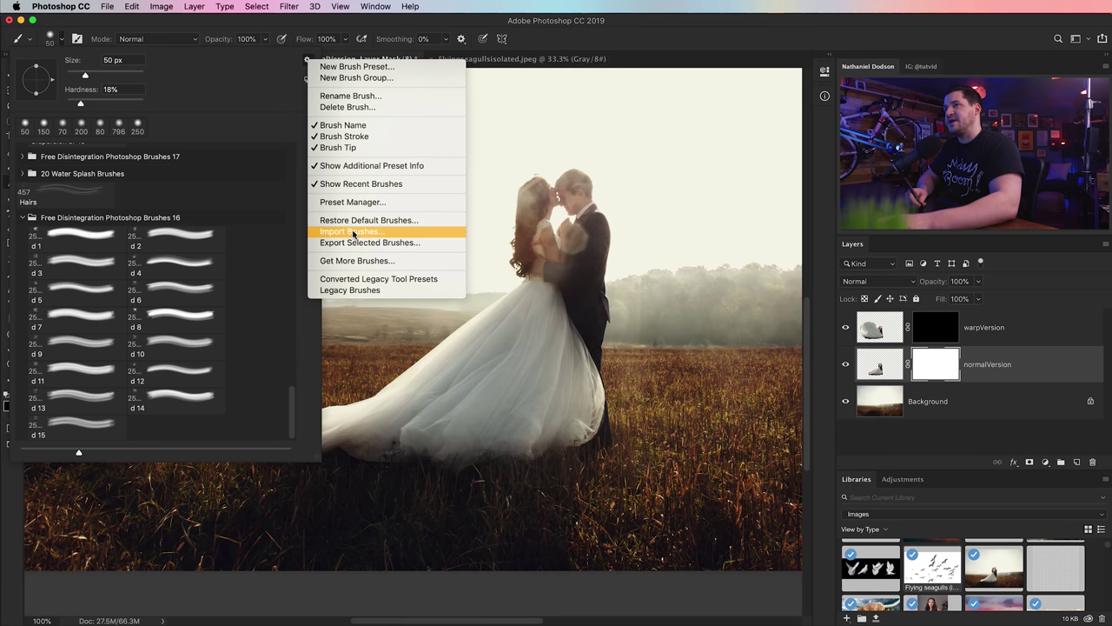
pyautogui.click(269, 89)
pyautogui.click(306, 61)
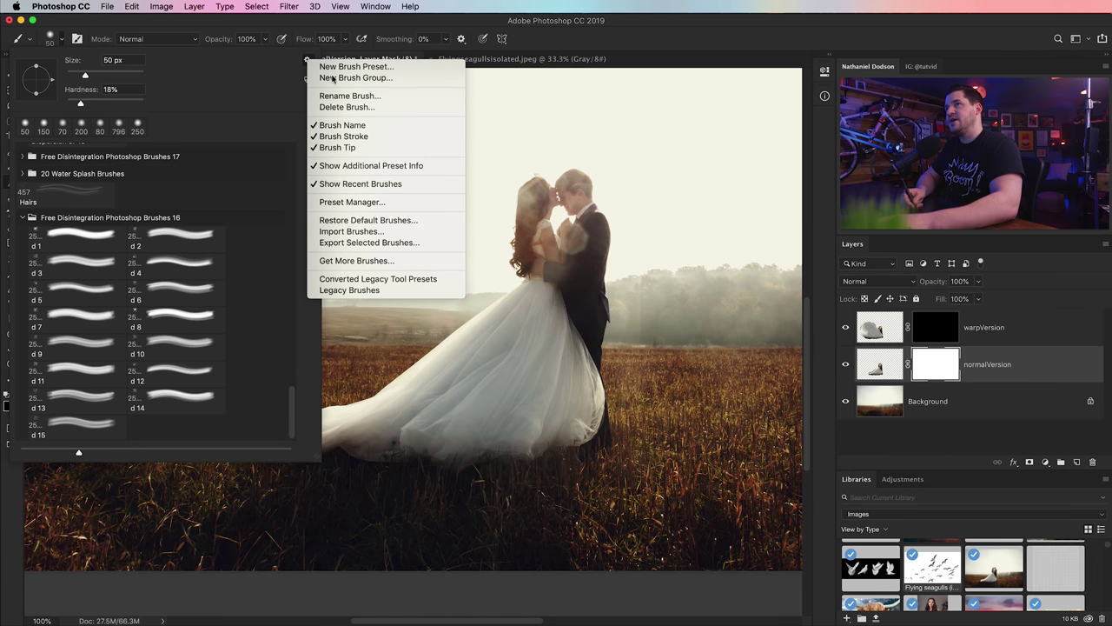
pyautogui.click(351, 232)
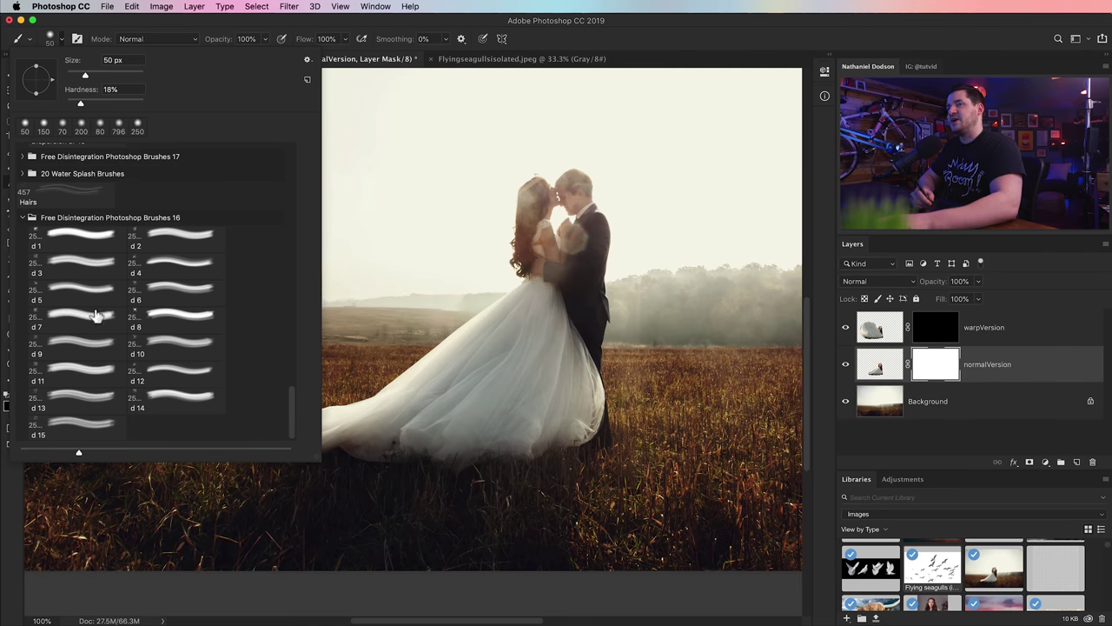
# Choose the d 6 disintegration brush and enable Shape Dynamics with 77% size jitter and 84% angle jitter.
pyautogui.click(174, 296)
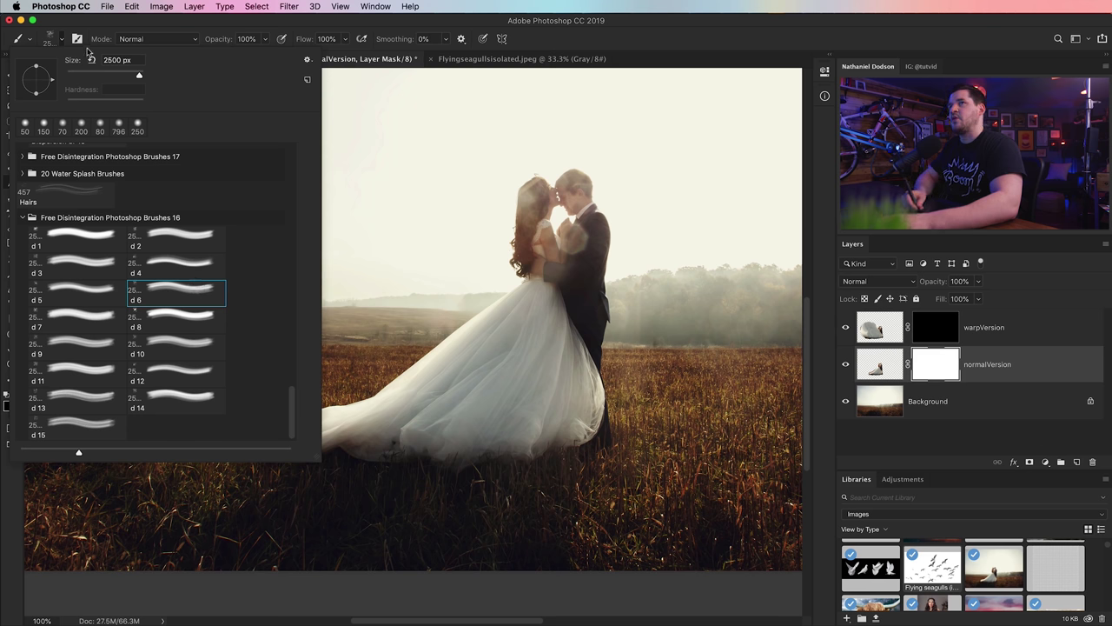
pyautogui.click(376, 7)
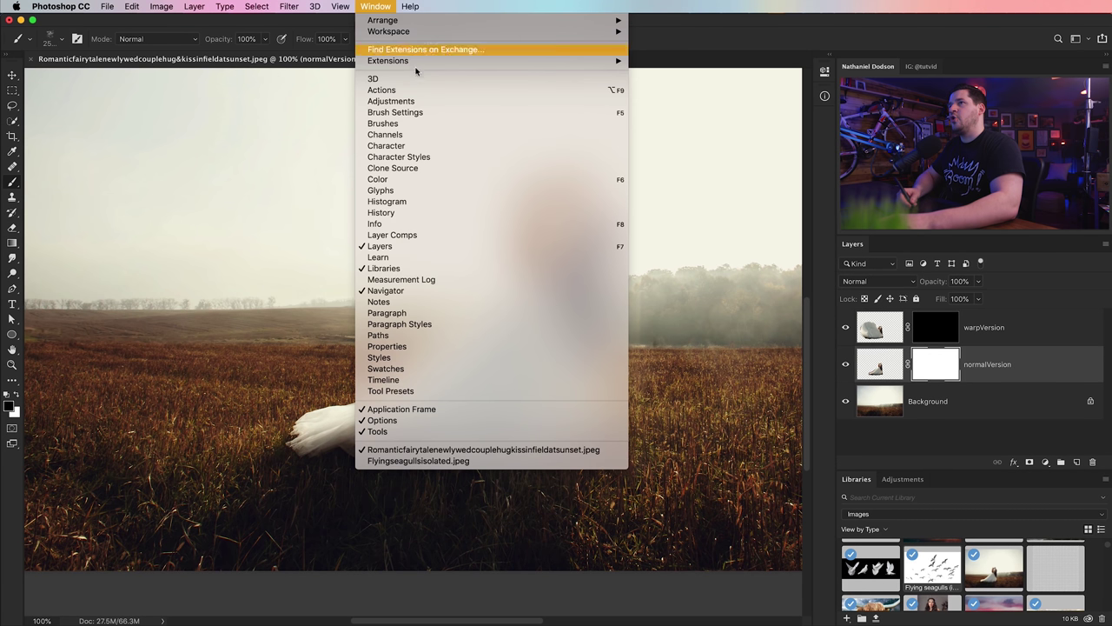
pyautogui.click(398, 112)
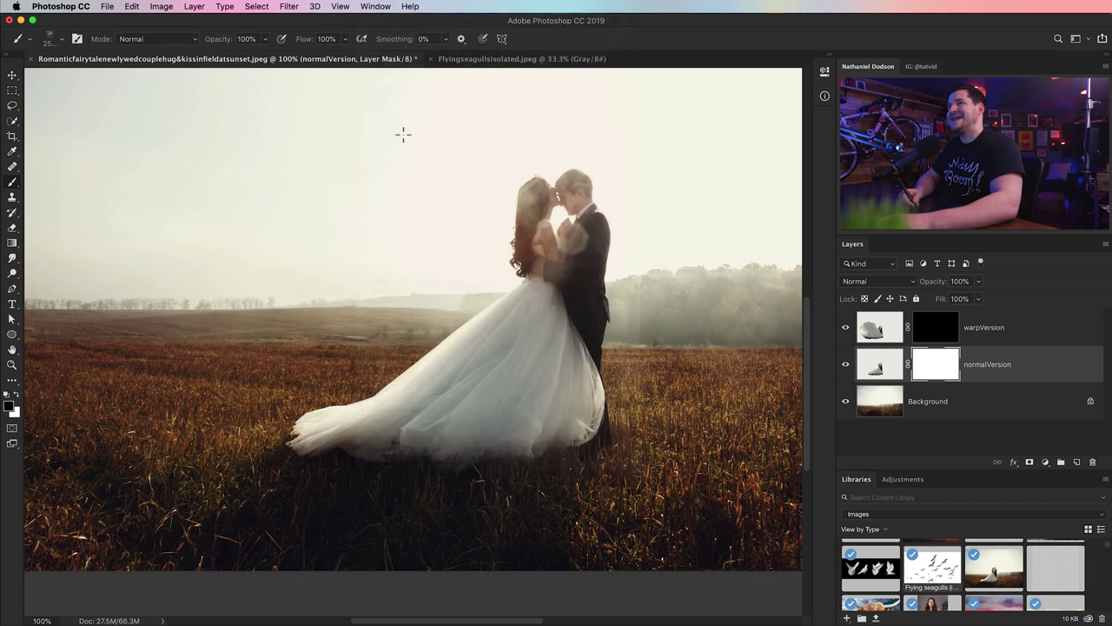
pyautogui.moveTo(370, 116); pyautogui.dragTo(68, 99)
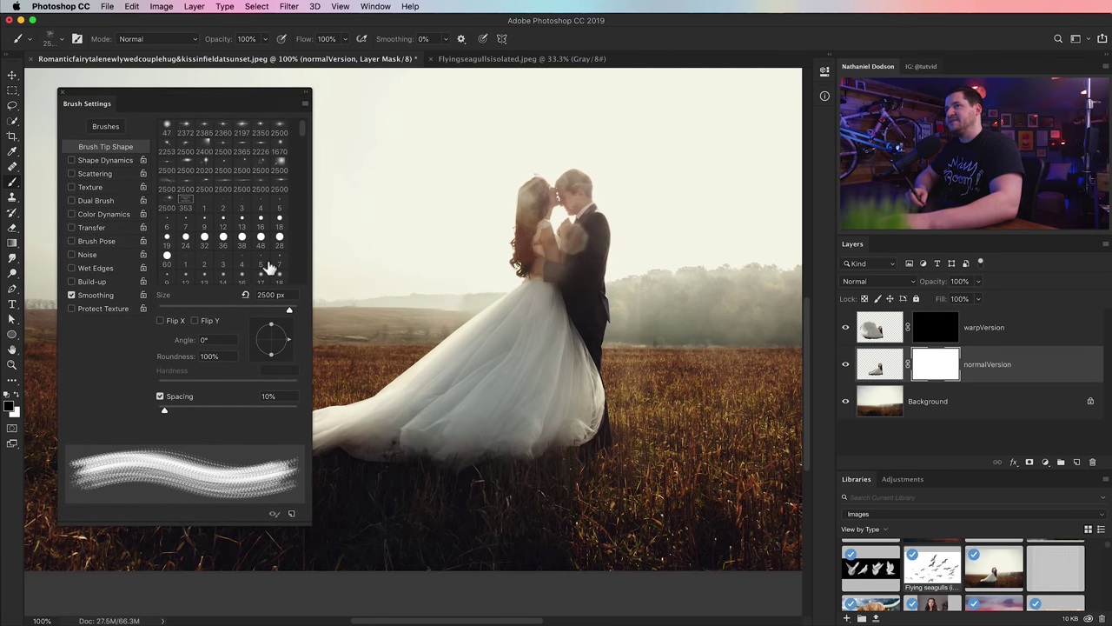
pyautogui.click(103, 161)
pyautogui.moveTo(158, 139); pyautogui.dragTo(265, 137)
pyautogui.moveTo(167, 235); pyautogui.dragTo(276, 236)
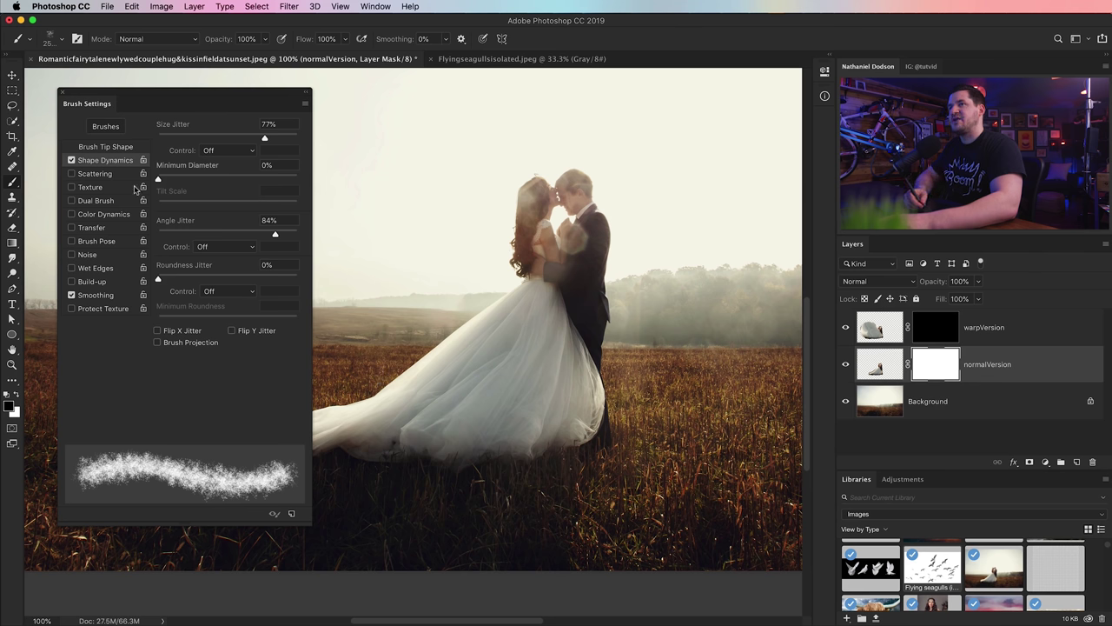
# Set the brush tip size to 489 px and close the brush settings.
pyautogui.click(92, 147)
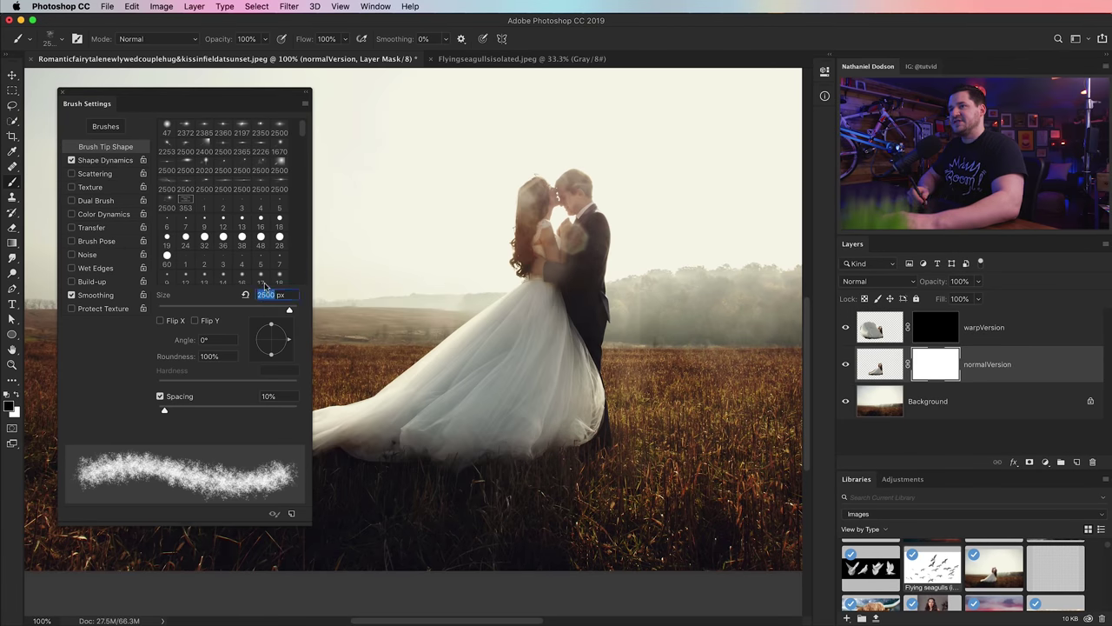
pyautogui.write('350')
pyautogui.press('Tab')
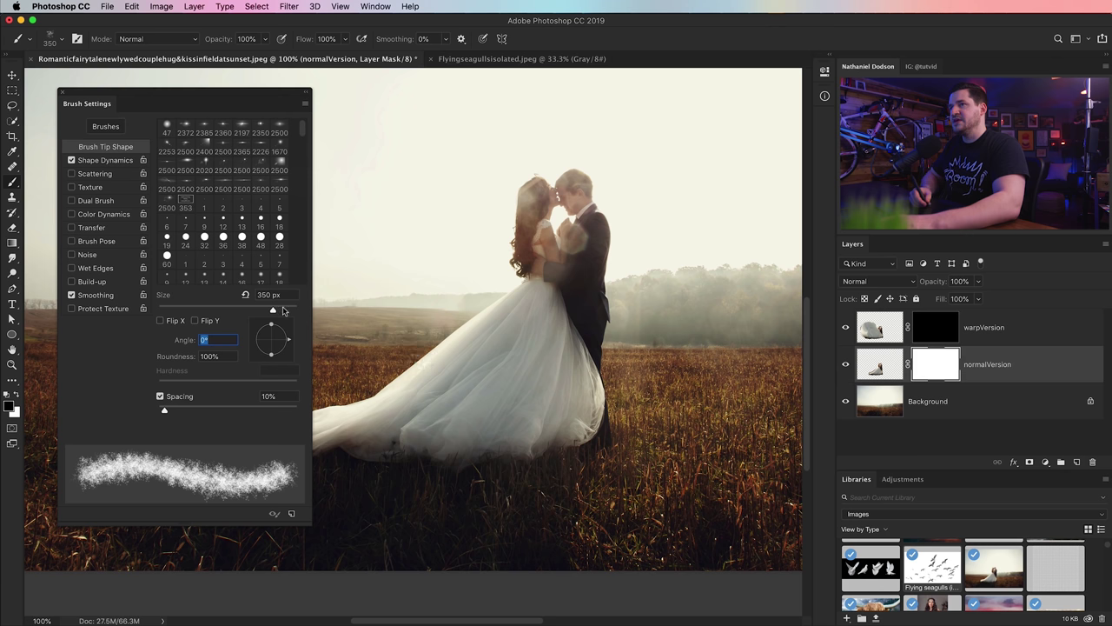
pyautogui.moveTo(281, 311); pyautogui.dragTo(283, 310)
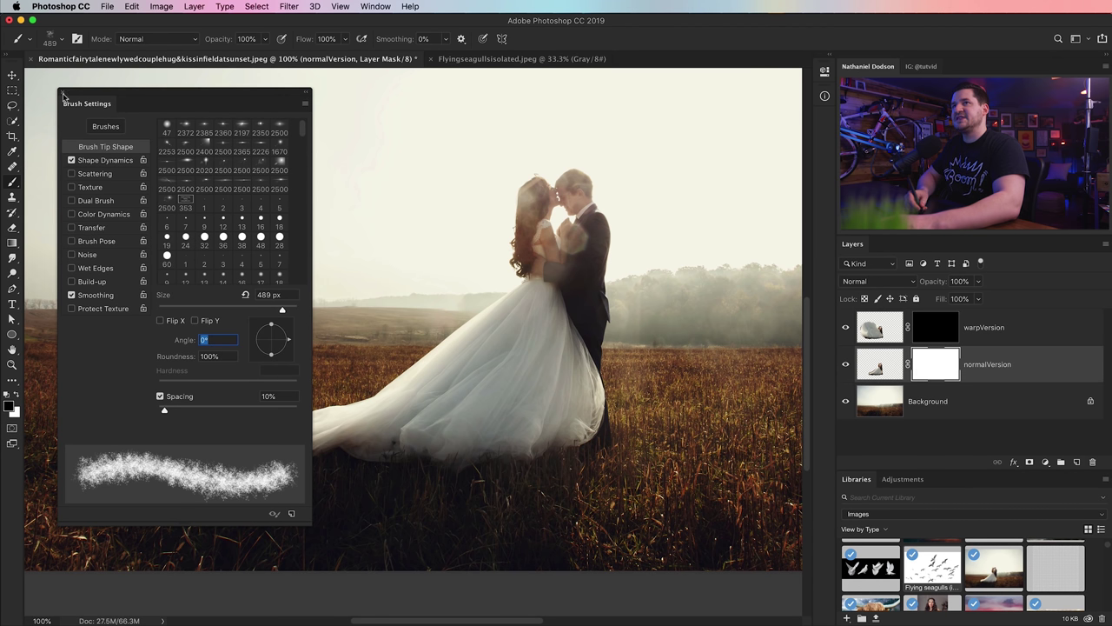
pyautogui.click(63, 93)
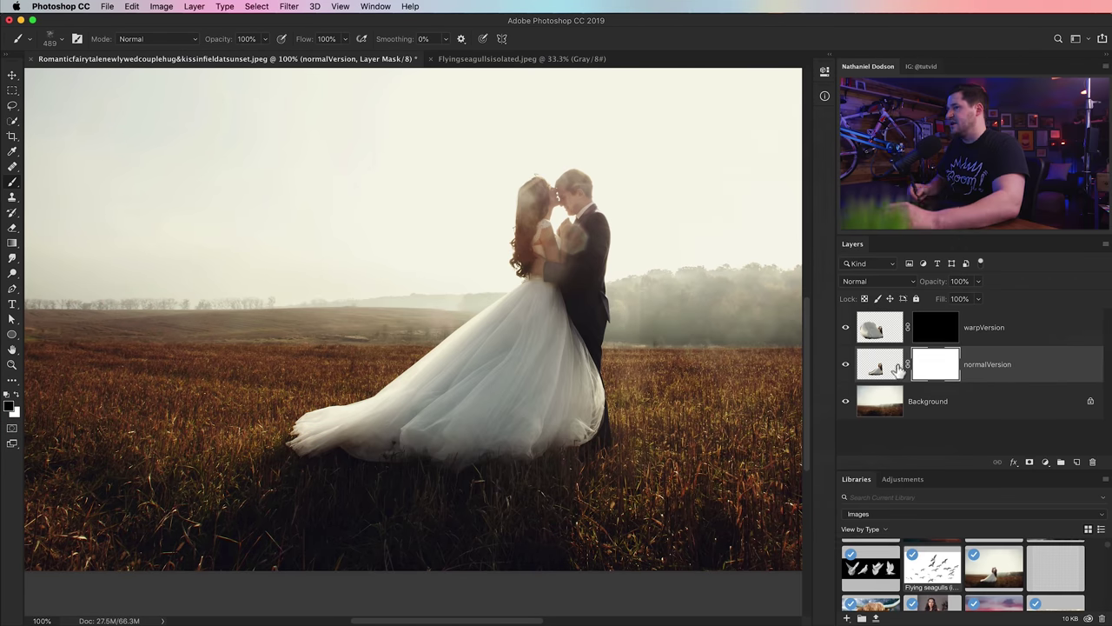
# Paint black on the normalVersion mask along the dress train's outer edge with the 489 px particle brush.
pyautogui.moveTo(290, 448)
pyautogui.mouseDown()
pyautogui.moveTo(278, 404)
pyautogui.moveTo(372, 343)
pyautogui.moveTo(369, 369)
pyautogui.moveTo(391, 361)
pyautogui.moveTo(434, 287)
pyautogui.moveTo(456, 322)
pyautogui.moveTo(427, 349)
pyautogui.mouseUp()
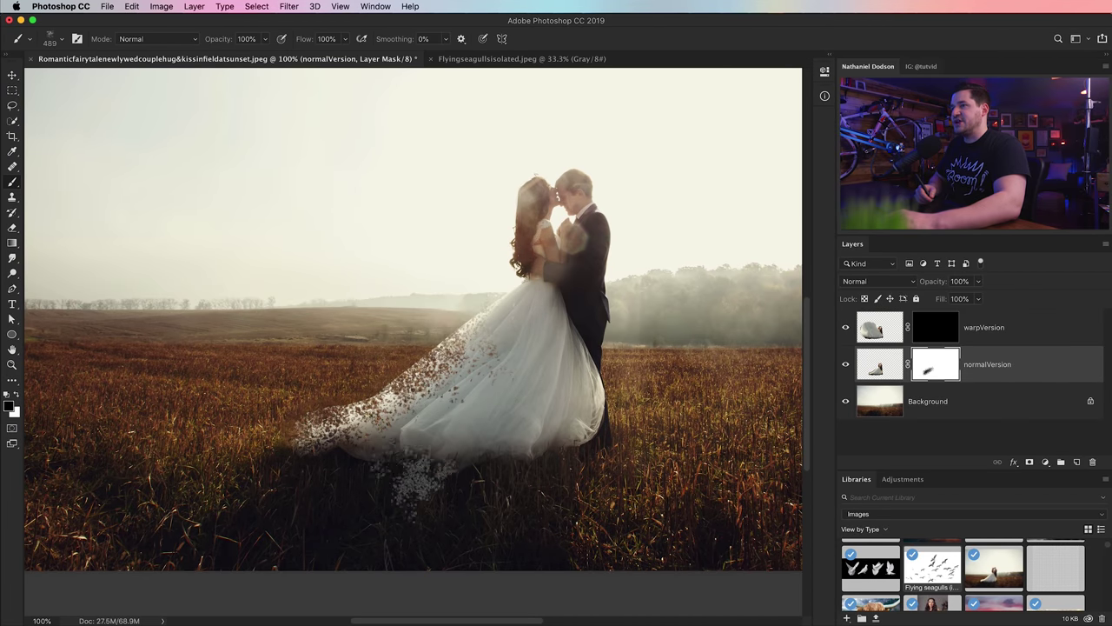
pyautogui.rightClick(268, 211)
pyautogui.press('Escape')
pyautogui.rightClick(278, 243)
pyautogui.press('Escape')
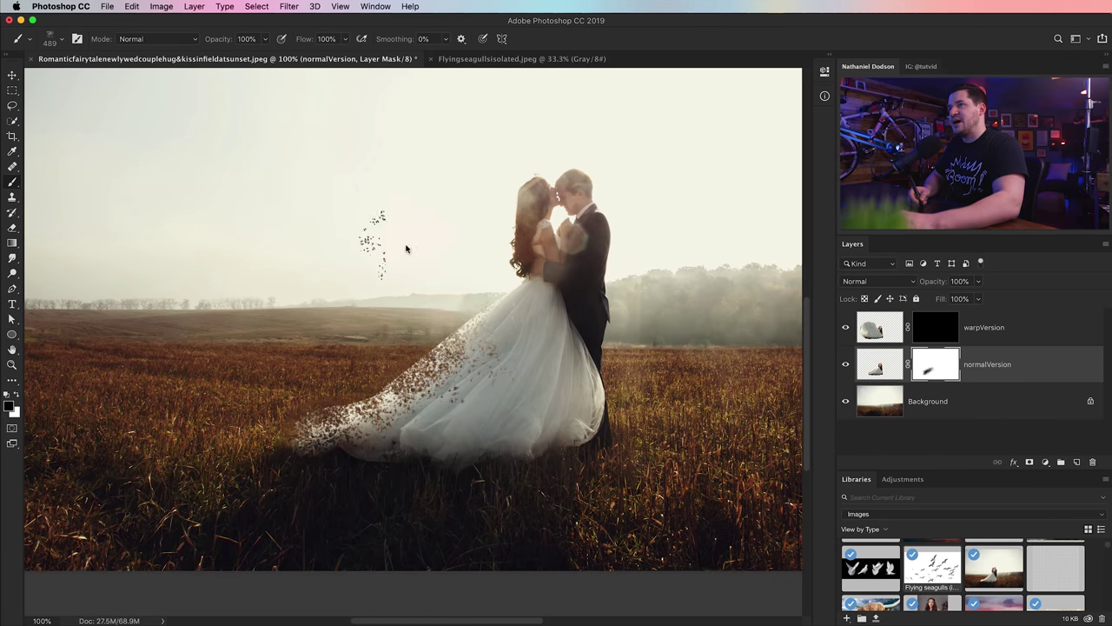
# Set the brush size to 196 px and break up more of the train's upper edge on the normalVersion mask.
pyautogui.click(61, 39)
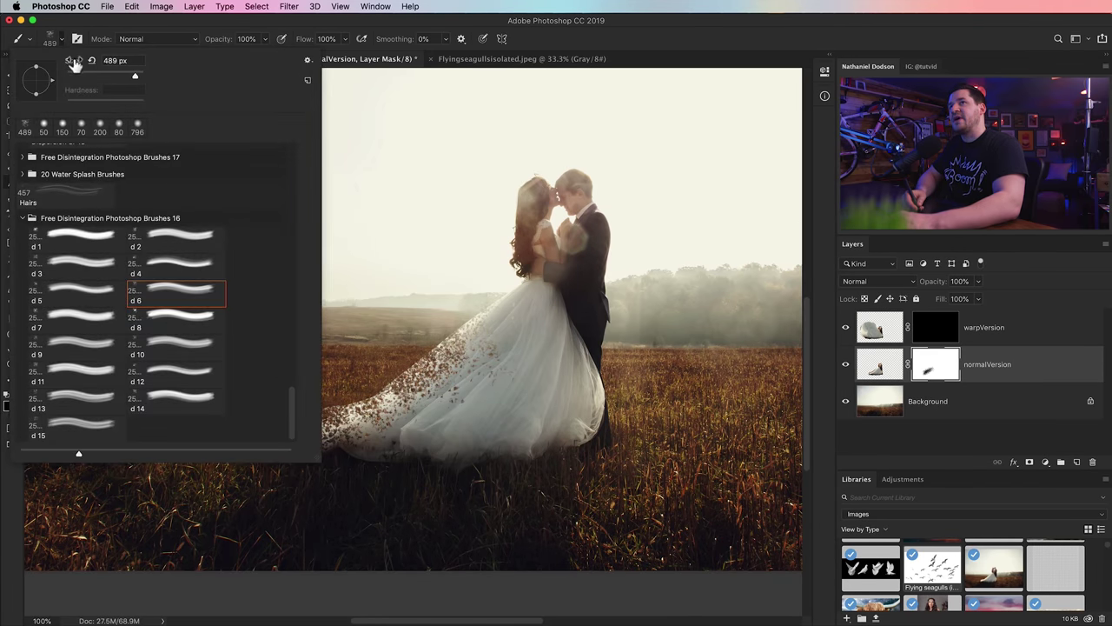
pyautogui.moveTo(125, 78); pyautogui.dragTo(130, 78)
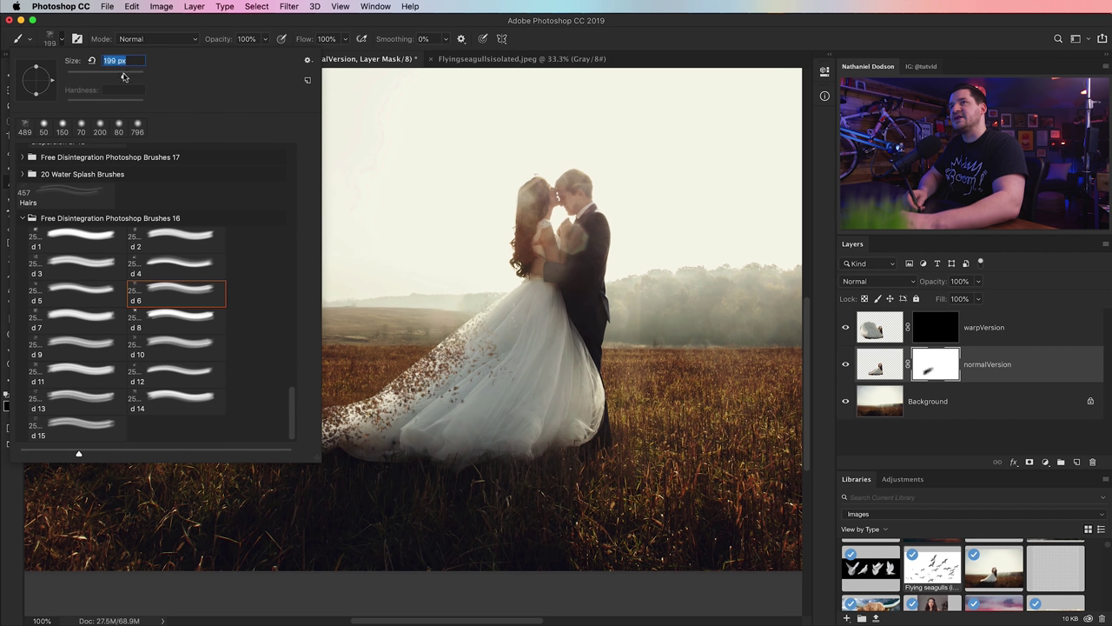
pyautogui.moveTo(401, 387)
pyautogui.mouseDown()
pyautogui.moveTo(427, 376)
pyautogui.moveTo(351, 405)
pyautogui.moveTo(383, 388)
pyautogui.mouseUp()
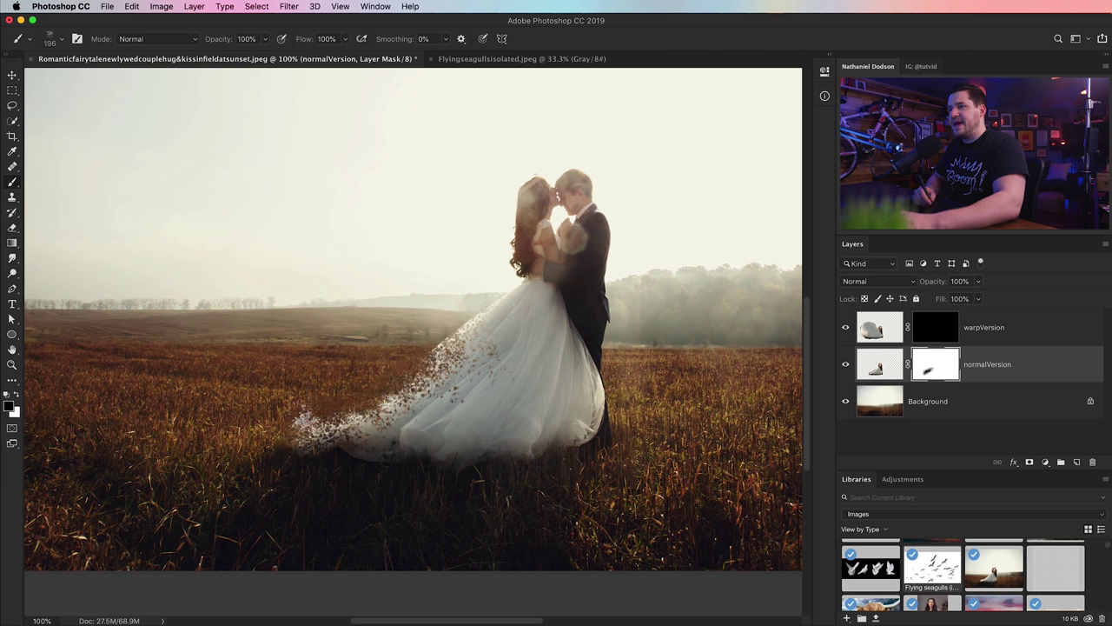
pyautogui.click(443, 344)
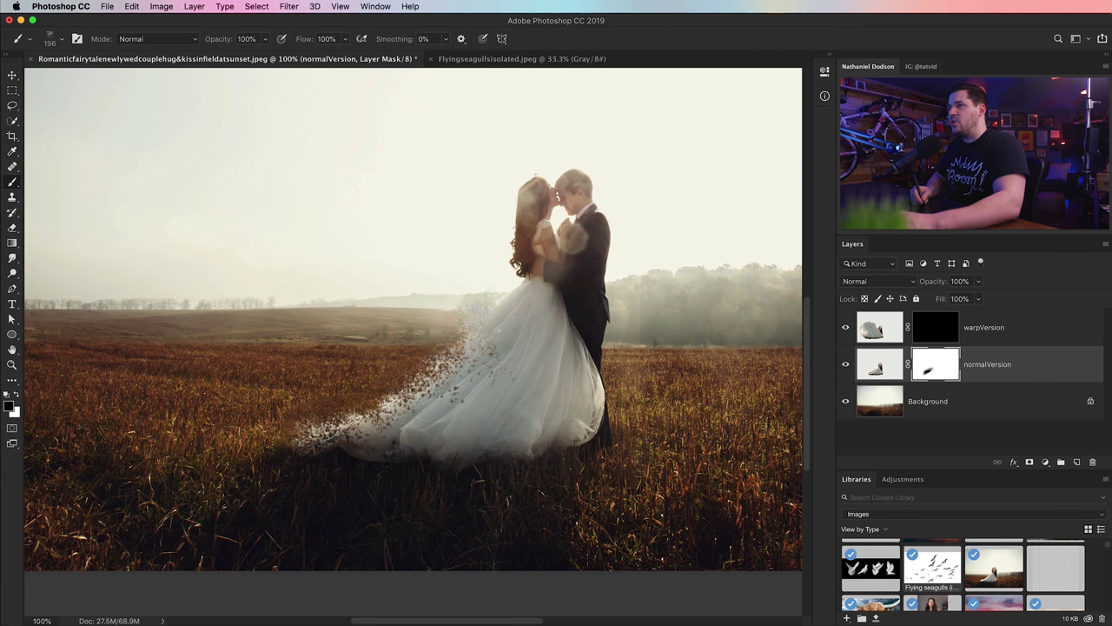
# Reduce the brush to 90 px and mask out small fragments along the upper back of the dress.
pyautogui.press('[')
pyautogui.press('[')
pyautogui.press('[')
pyautogui.press('[')
pyautogui.click(477, 324)
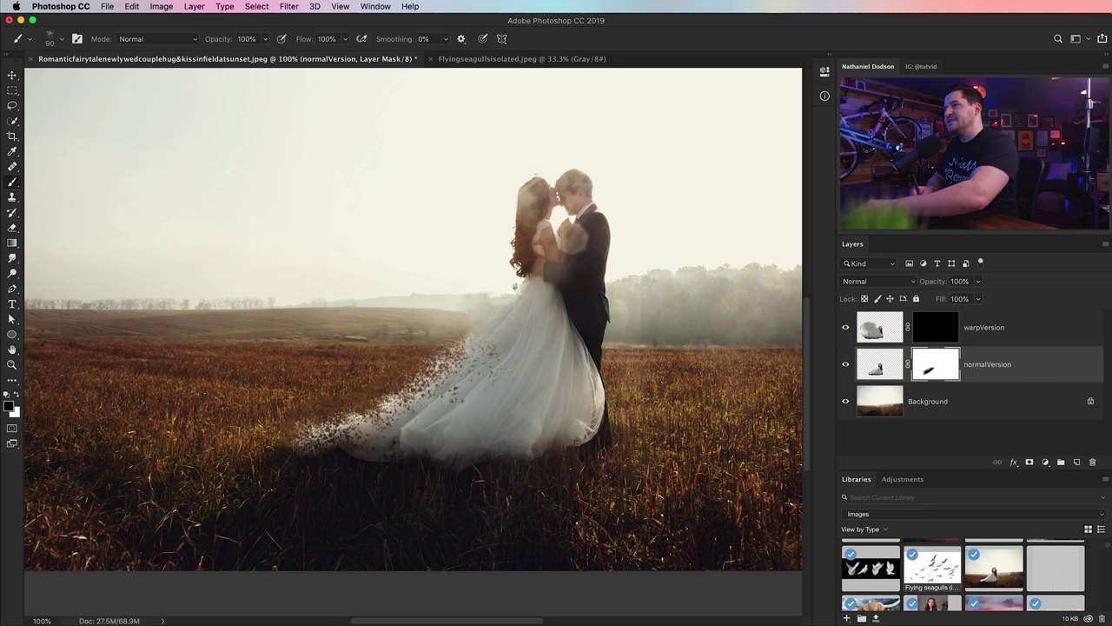
# Enlarge the brush to 600 px and stamp black particles deeper into the middle of the dress.
pyautogui.press(']')
pyautogui.press(']')
pyautogui.press(']')
pyautogui.press(']')
pyautogui.press(']')
pyautogui.press(']')
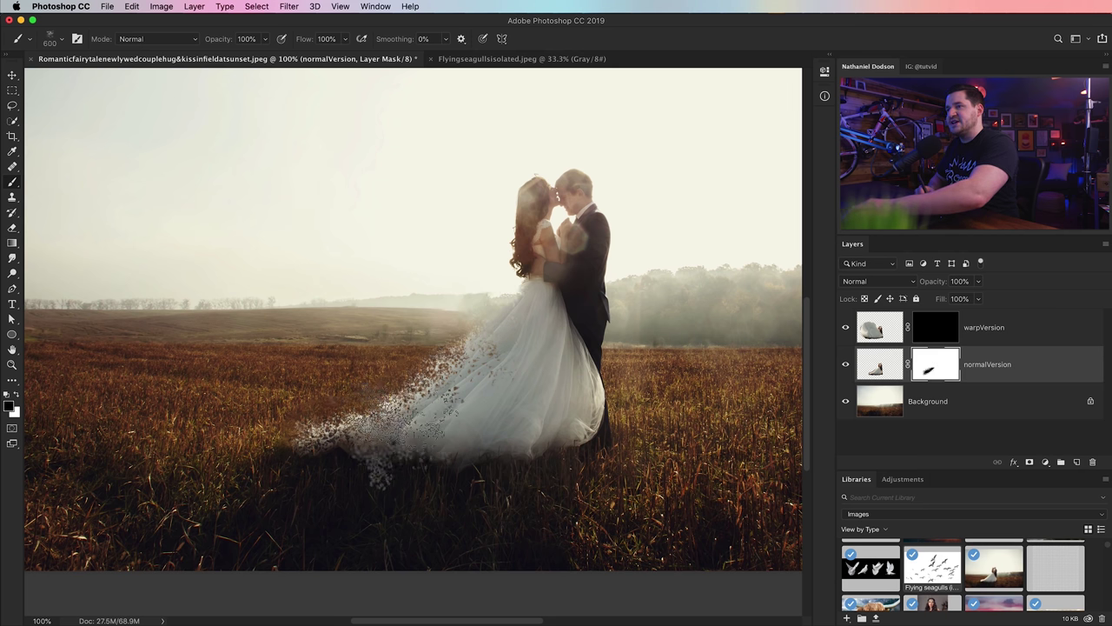
pyautogui.click(474, 369)
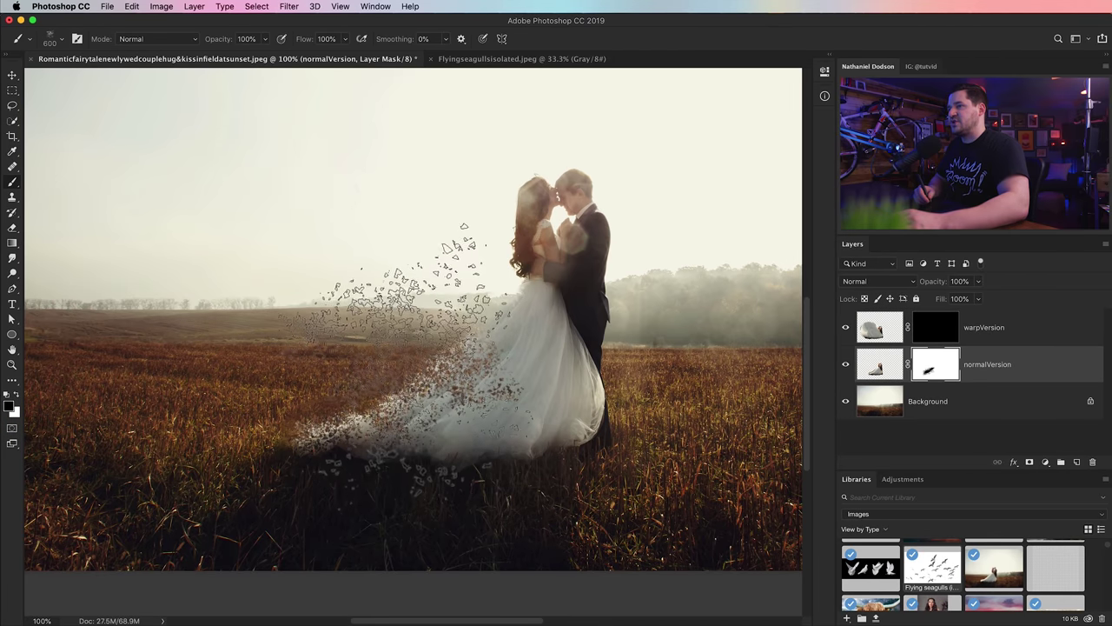
# Target the warpVersion layer mask and set the Brush tool to 200 px with white as the foreground color.
pyautogui.press('c')
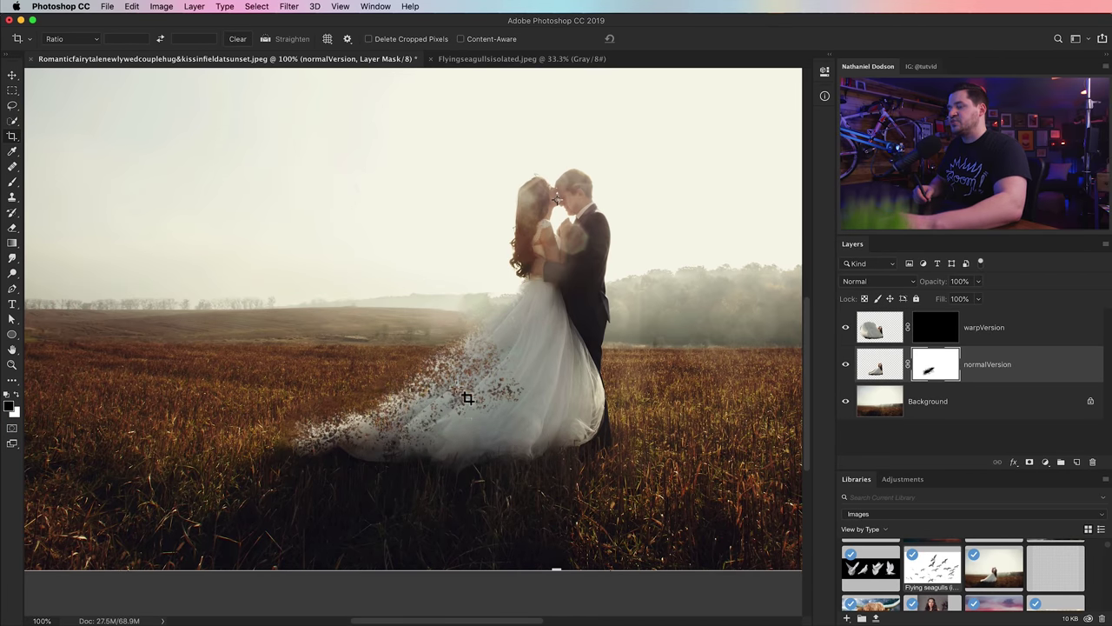
pyautogui.press('v')
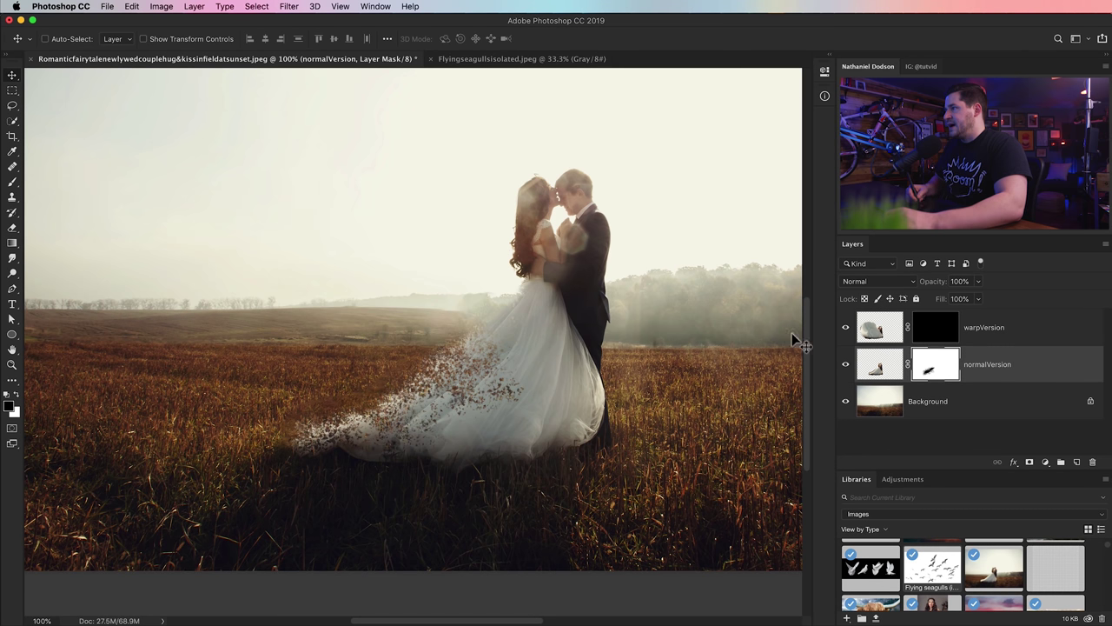
pyautogui.click(937, 334)
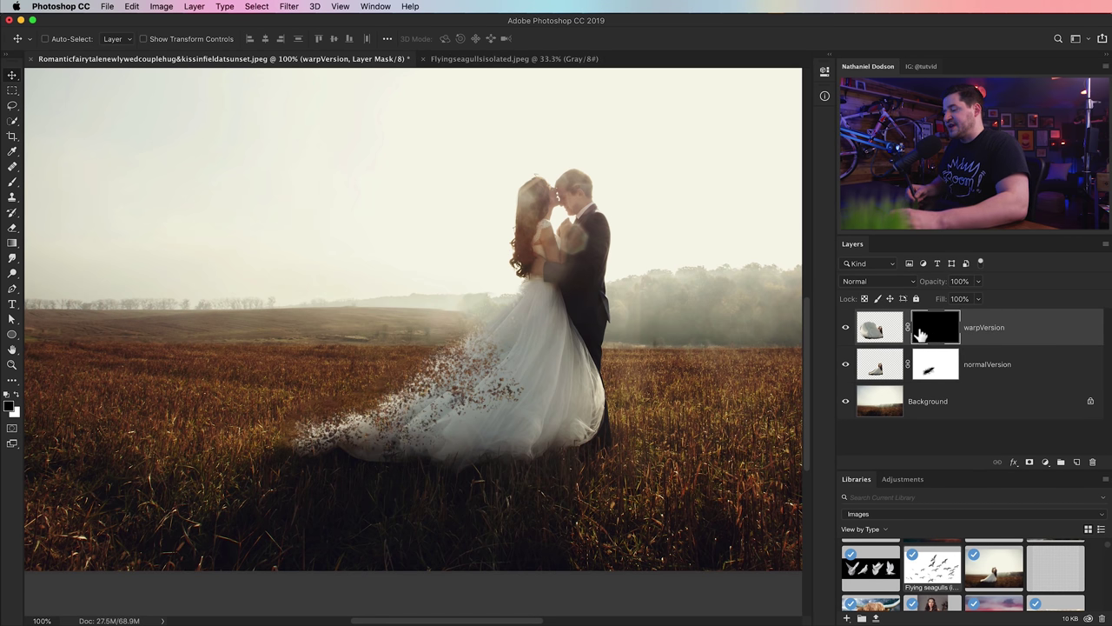
pyautogui.press('b')
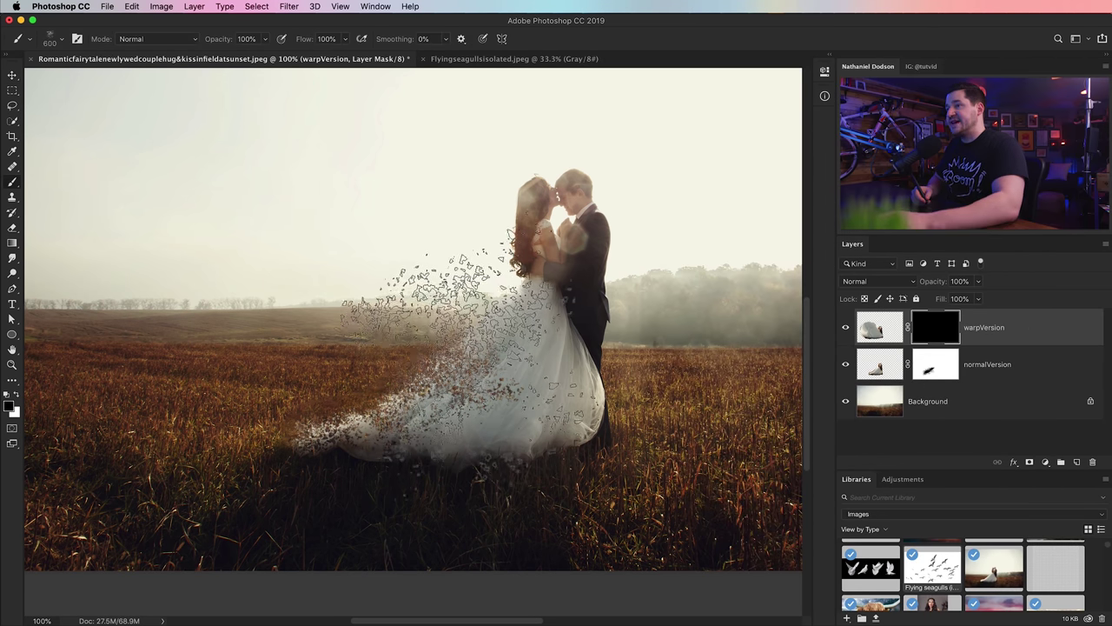
pyautogui.press('[')
pyautogui.press('[')
pyautogui.press('[')
pyautogui.press('[')
pyautogui.press('[')
pyautogui.press('[')
pyautogui.press('[')
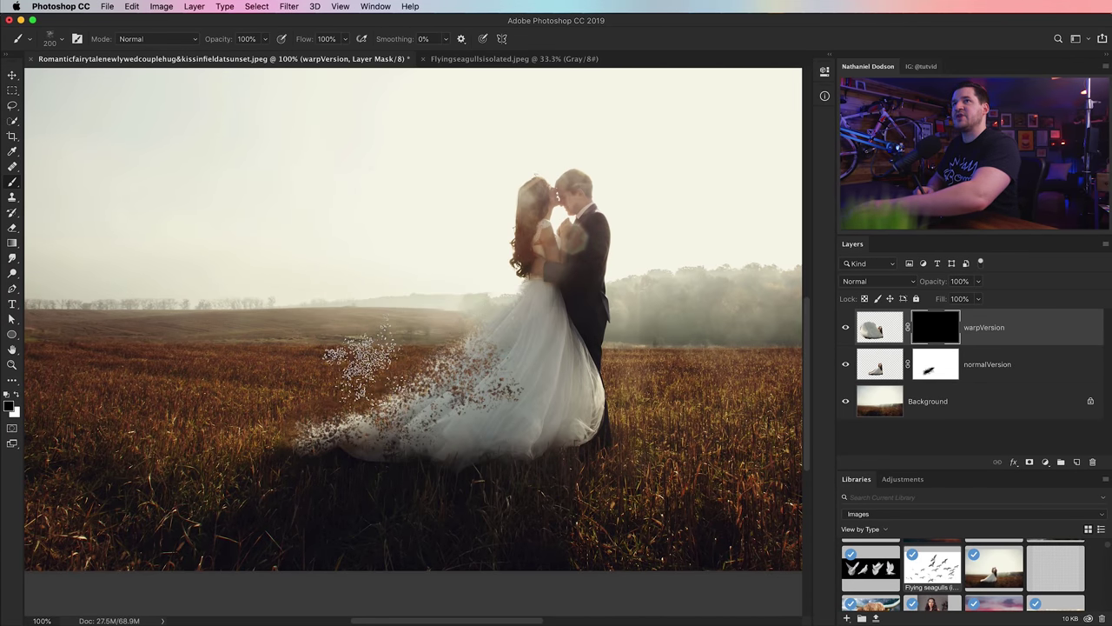
pyautogui.press('[')
pyautogui.press('[')
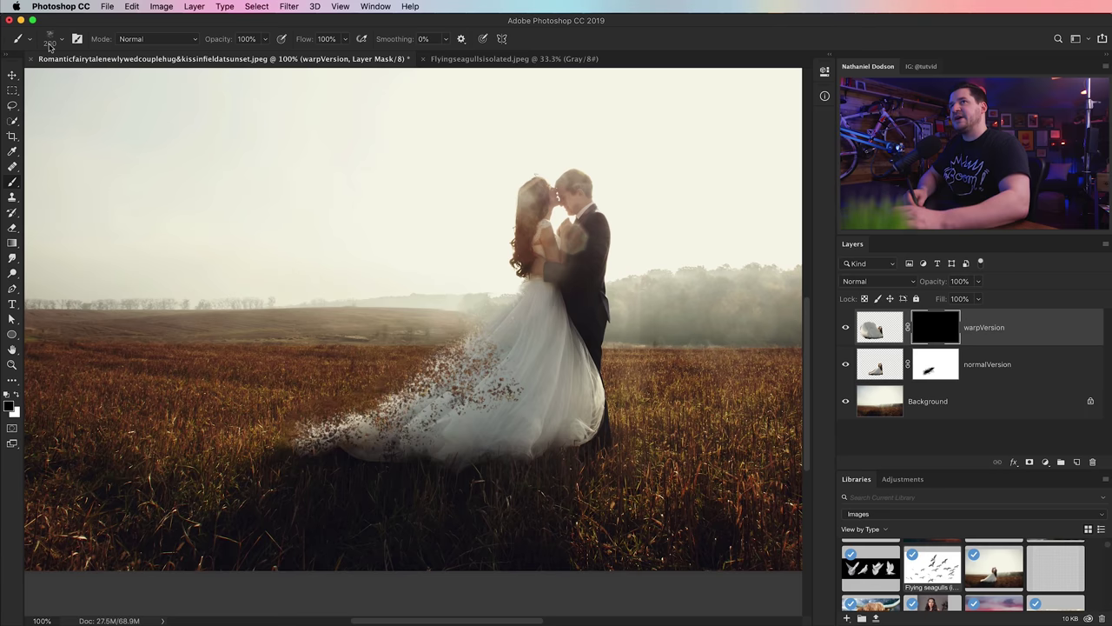
pyautogui.press('x')
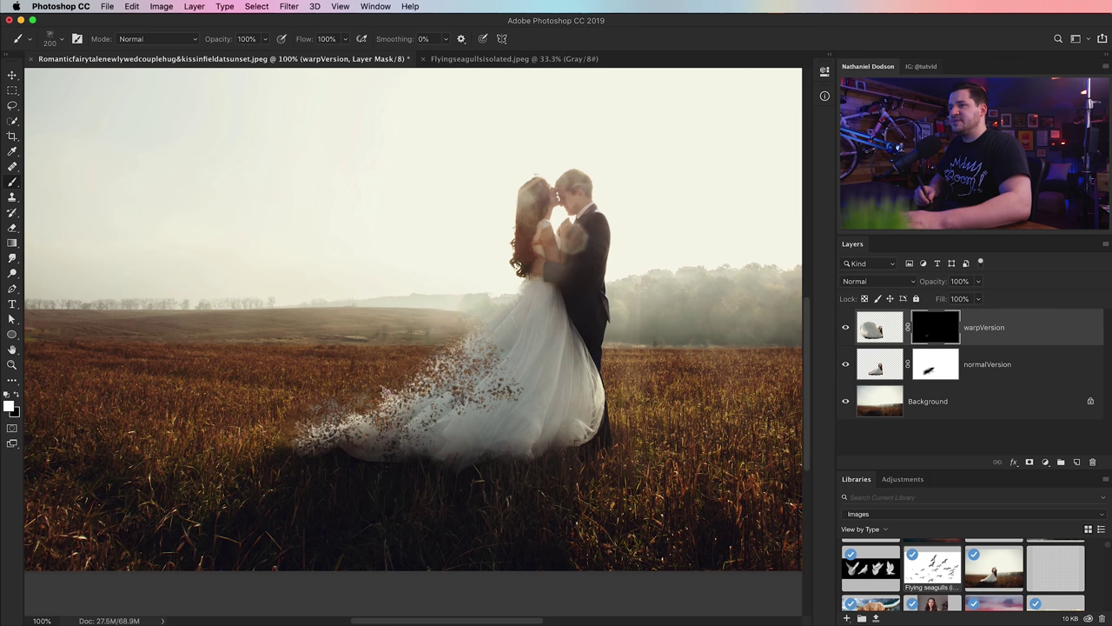
# Reveal warped dress particles beside and above the train on the warpVersion mask, enlarging the brush from 200 to 400 px.
pyautogui.click(374, 395)
pyautogui.press(']')
pyautogui.press(']')
pyautogui.press(']')
pyautogui.click(335, 384)
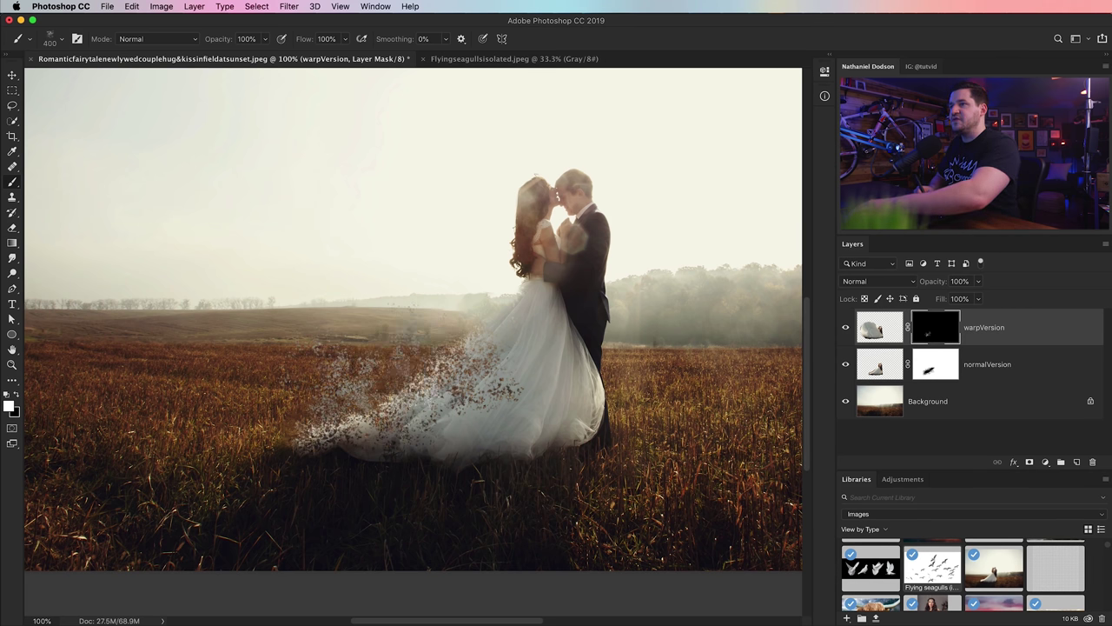
pyautogui.click(446, 338)
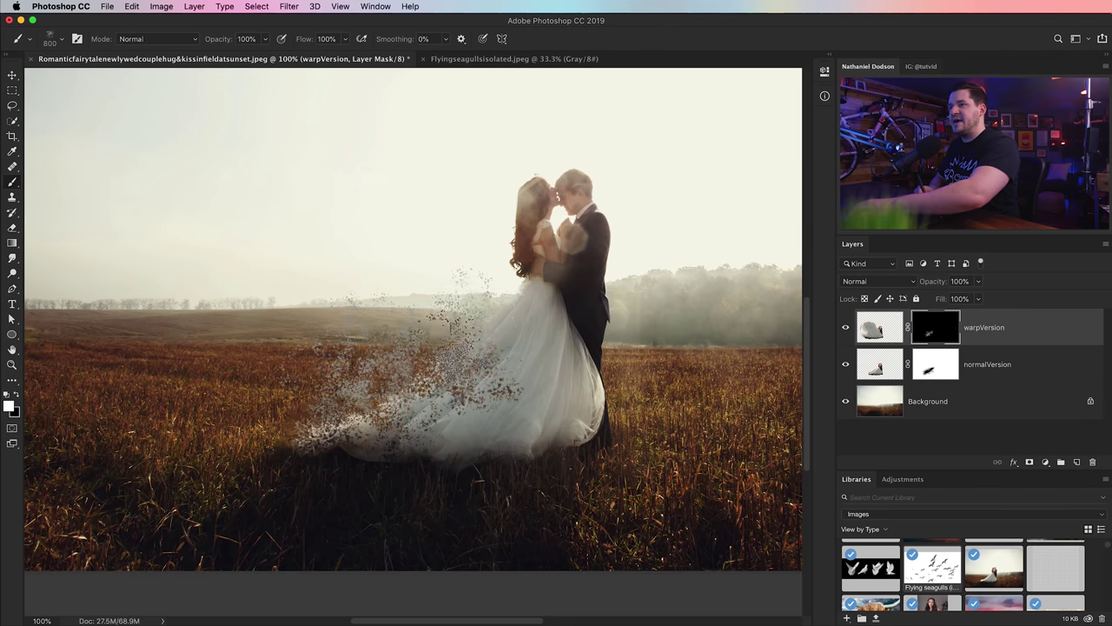
# Scatter larger particles behind the train on the warpVersion mask, undoing an unwanted stamp and enlarging the brush to 1100 px.
pyautogui.click(347, 376)
pyautogui.press('[')
pyautogui.press('[')
pyautogui.press('super+z')
pyautogui.press('[')
pyautogui.press('[')
pyautogui.press(']')
pyautogui.press(']')
pyautogui.press(']')
pyautogui.press(']')
pyautogui.press(']')
pyautogui.press(']')
pyautogui.press(']')
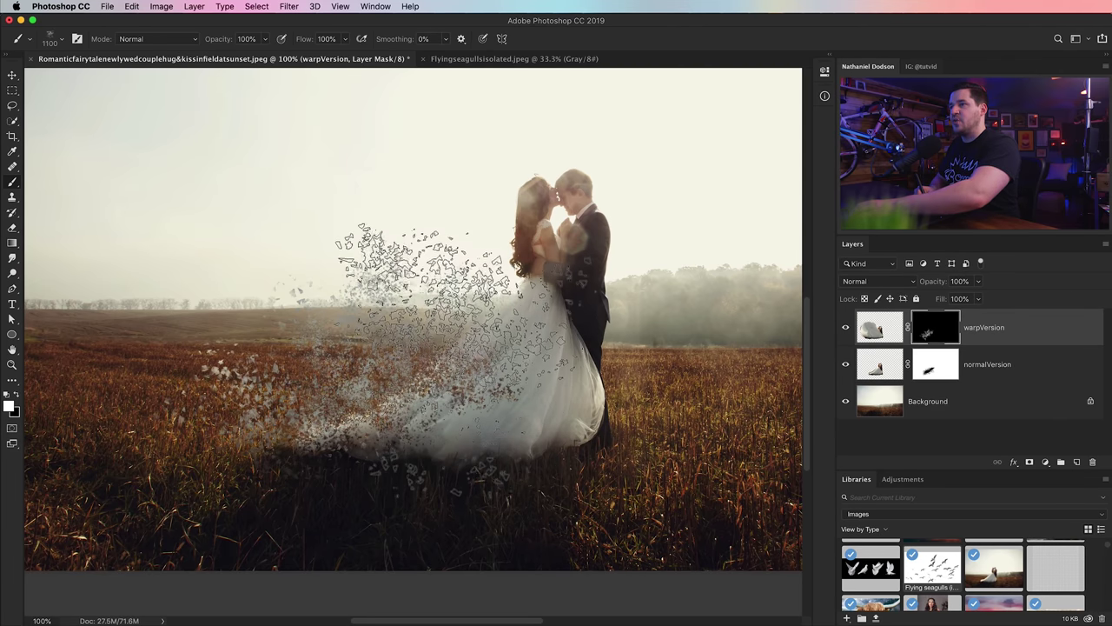
# Reduce the brush to 500 px and thicken the particle cloud over the train and above the field.
pyautogui.press('[')
pyautogui.press('[')
pyautogui.press('[')
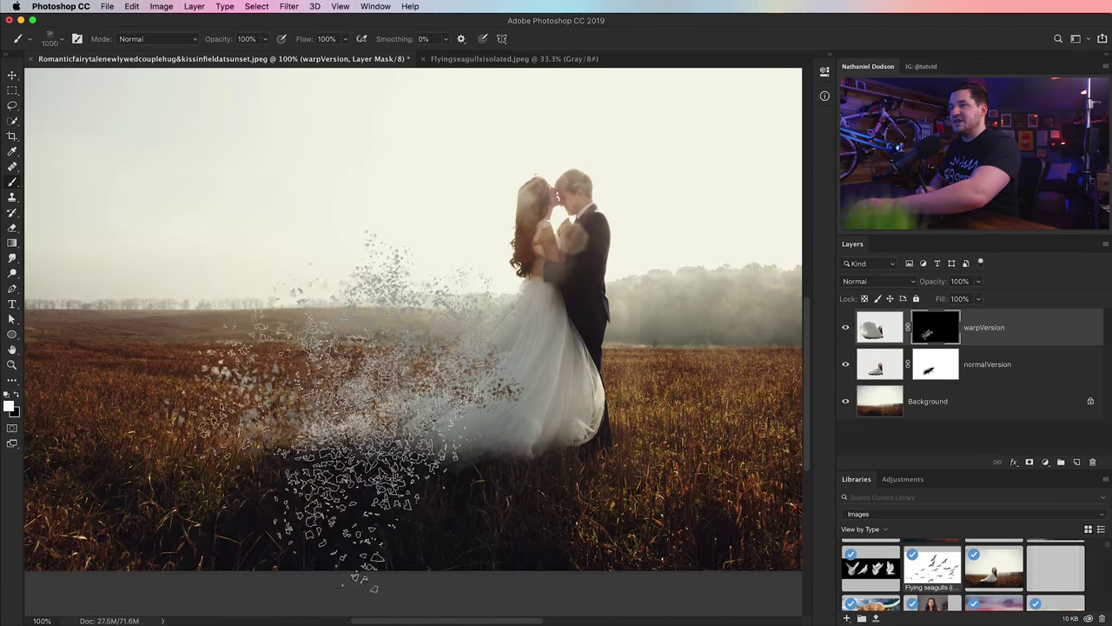
pyautogui.click(422, 403)
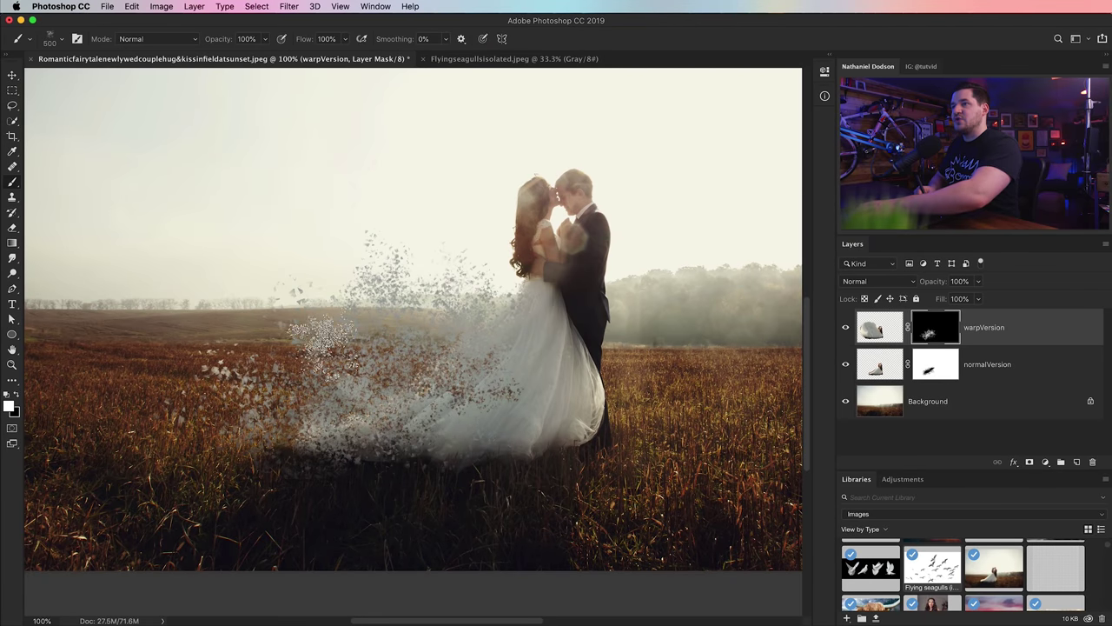
pyautogui.click(306, 328)
# Reduce the brush to 200 px and dab fine particles along the cloud's upper outer edge against the sky.
pyautogui.press('[')
pyautogui.press('[')
pyautogui.press('[')
pyautogui.press('[')
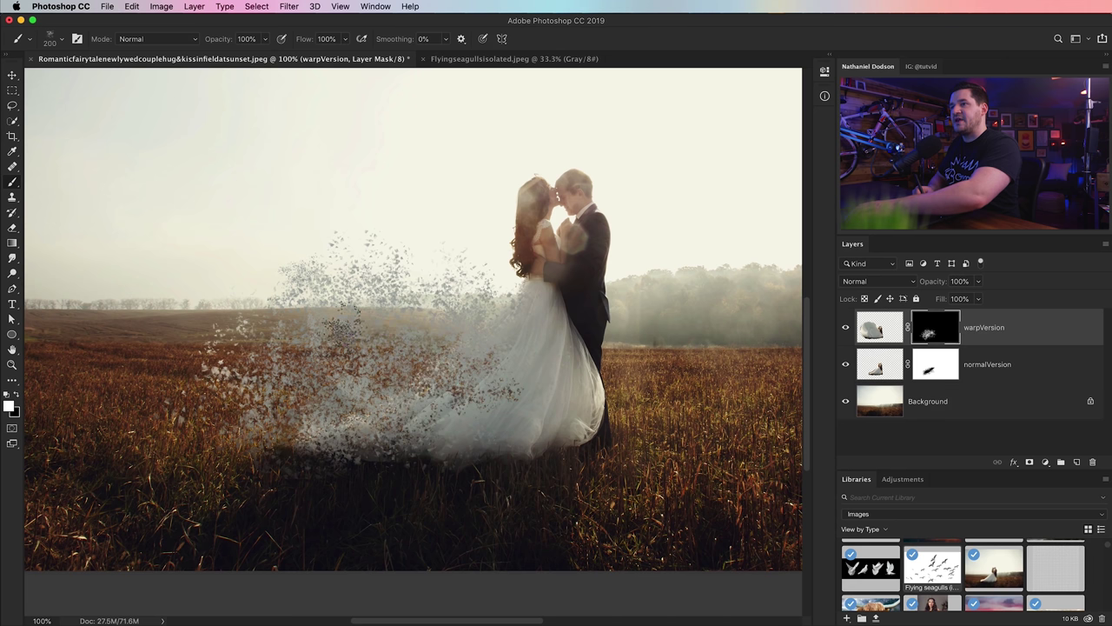
pyautogui.click(258, 288)
pyautogui.click(278, 279)
pyautogui.click(314, 267)
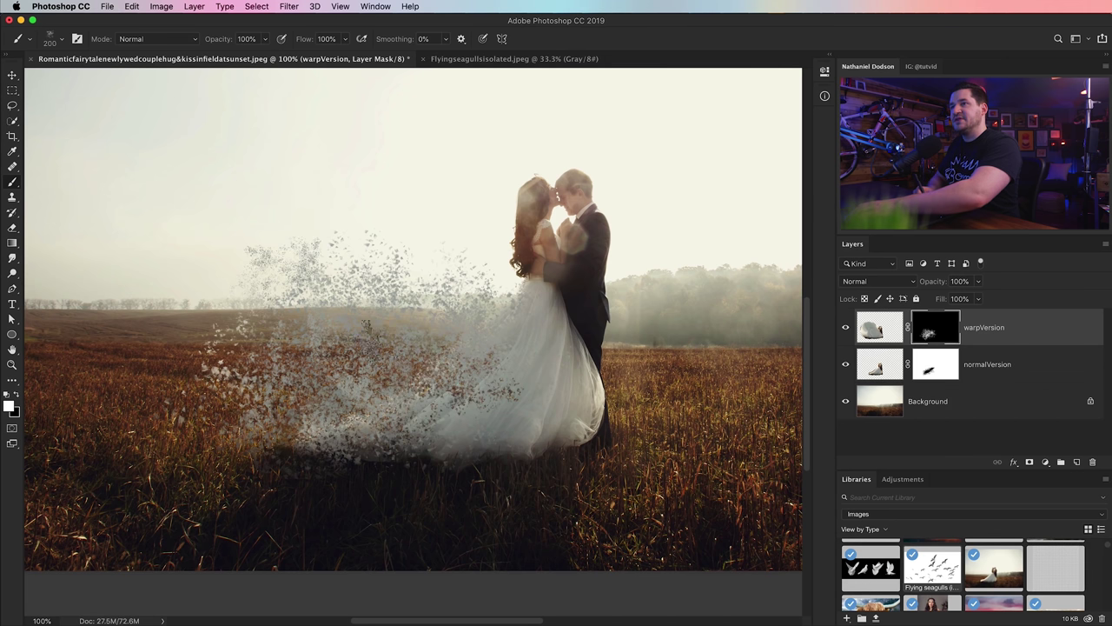
# Enlarge the brush to 250 px and extend the particle cloud upward and farther away from the bride.
pyautogui.press(']')
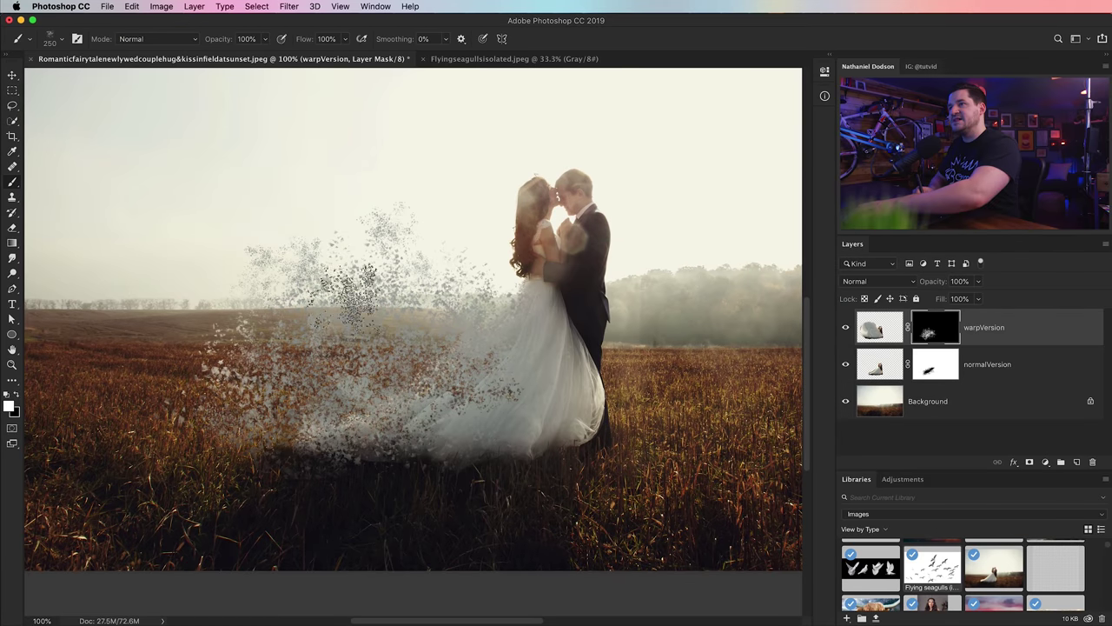
pyautogui.click(357, 242)
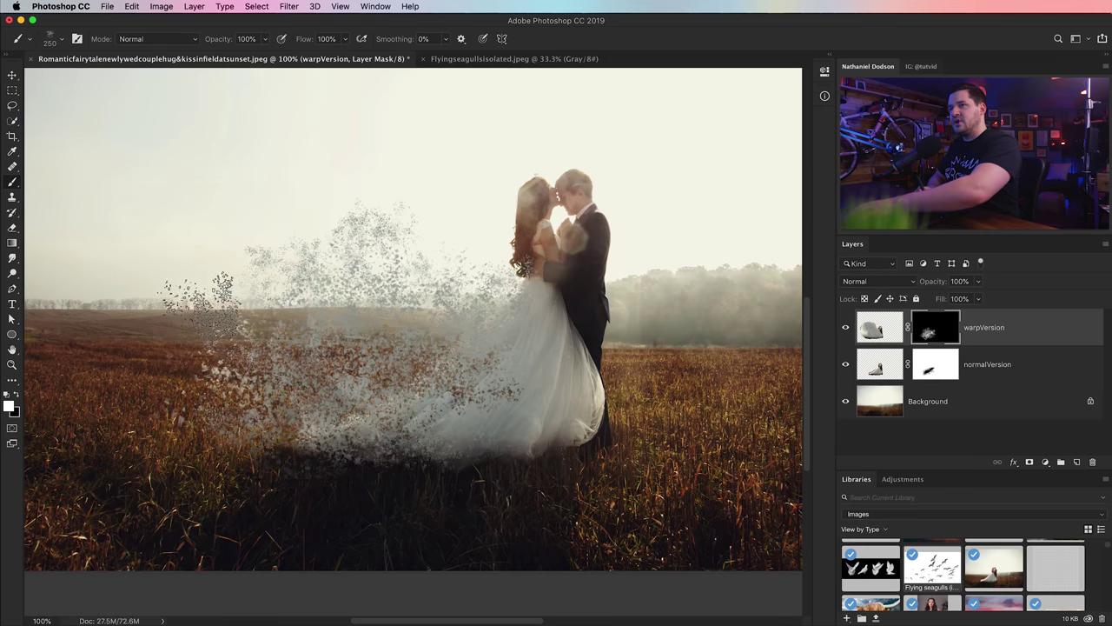
pyautogui.click(208, 320)
pyautogui.press(']')
pyautogui.click(266, 327)
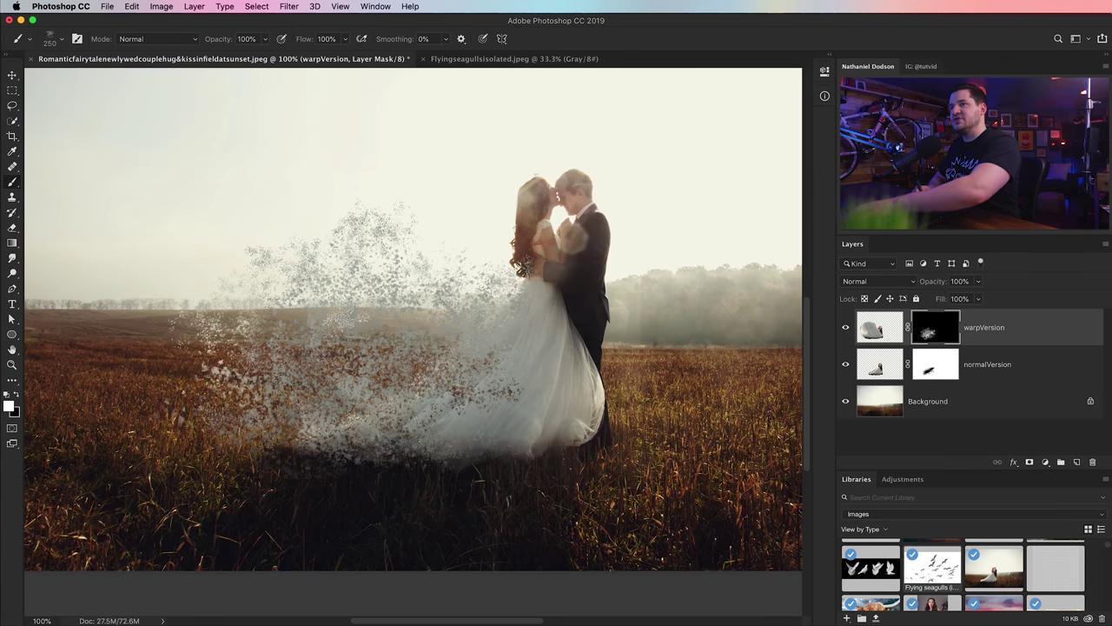
pyautogui.click(272, 256)
# Fill in the middle and top of the particle cloud with a larger brush and return the brush size to 250 px.
pyautogui.press(']')
pyautogui.press(']')
pyautogui.press(']')
pyautogui.click(351, 373)
pyautogui.moveTo(356, 486)
pyautogui.mouseDown()
pyautogui.moveTo(286, 452)
pyautogui.moveTo(252, 348)
pyautogui.moveTo(417, 382)
pyautogui.moveTo(382, 270)
pyautogui.mouseUp()
pyautogui.press('[')
pyautogui.press('[')
pyautogui.press('[')
pyautogui.press('[')
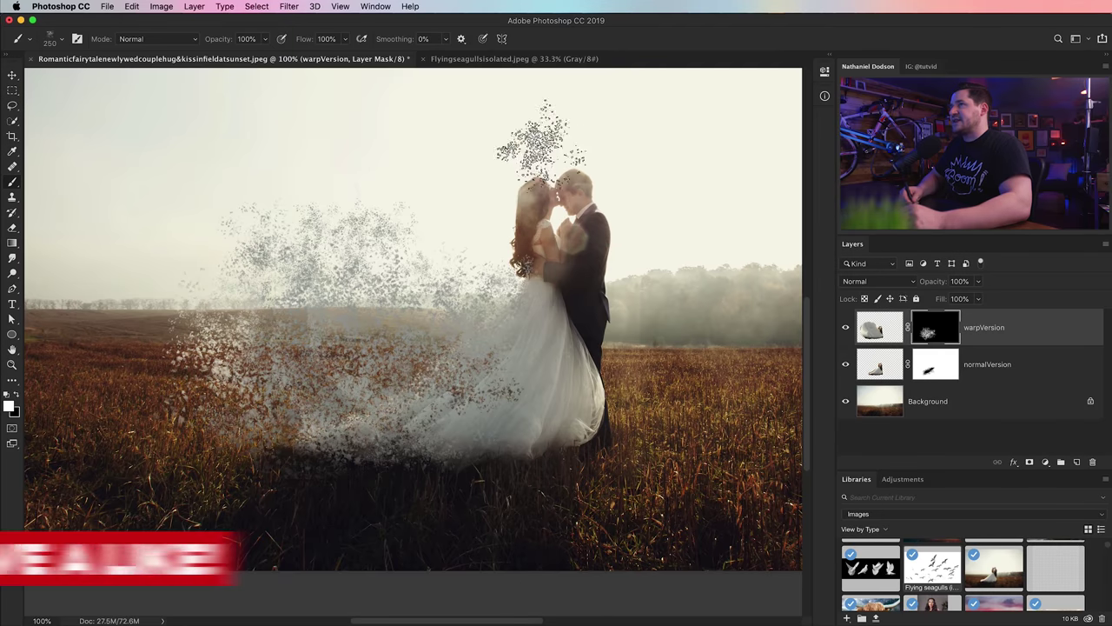
# Switch to Flyingseagullsisolated.jpeg and select its white background with the Magic Wand at a tolerance of 20.
pyautogui.click(515, 61)
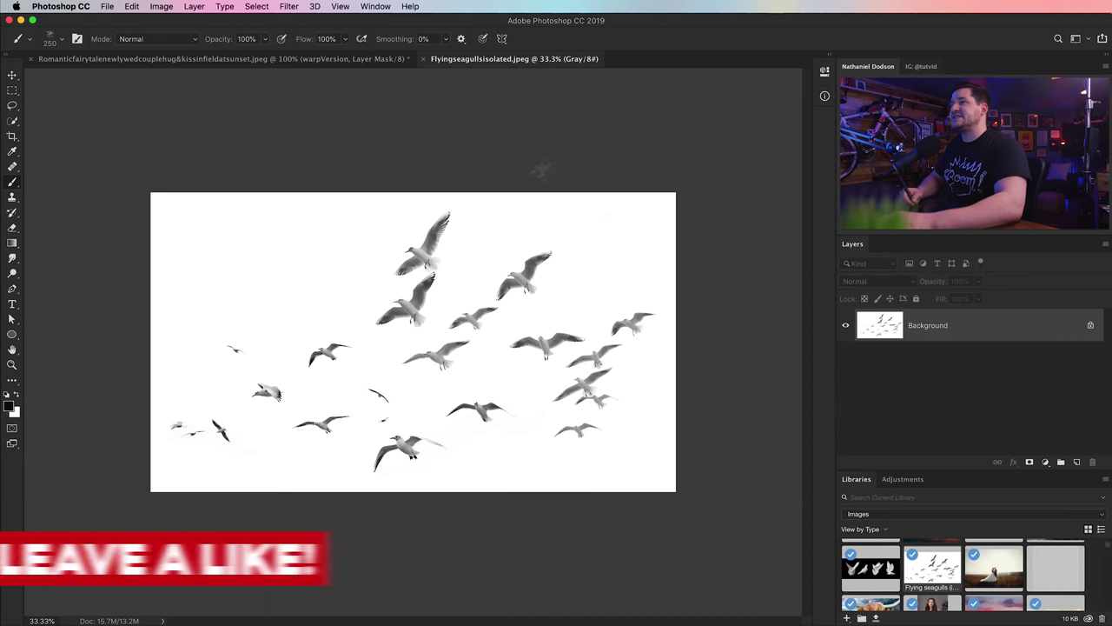
pyautogui.press('v')
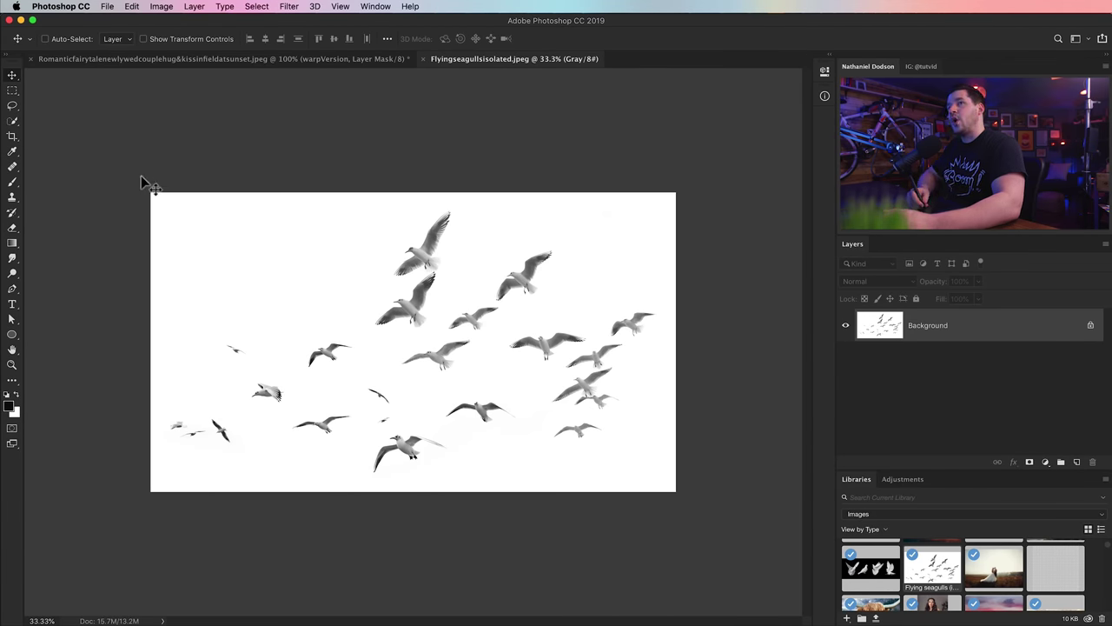
pyautogui.moveTo(12, 122); pyautogui.dragTo(61, 130)
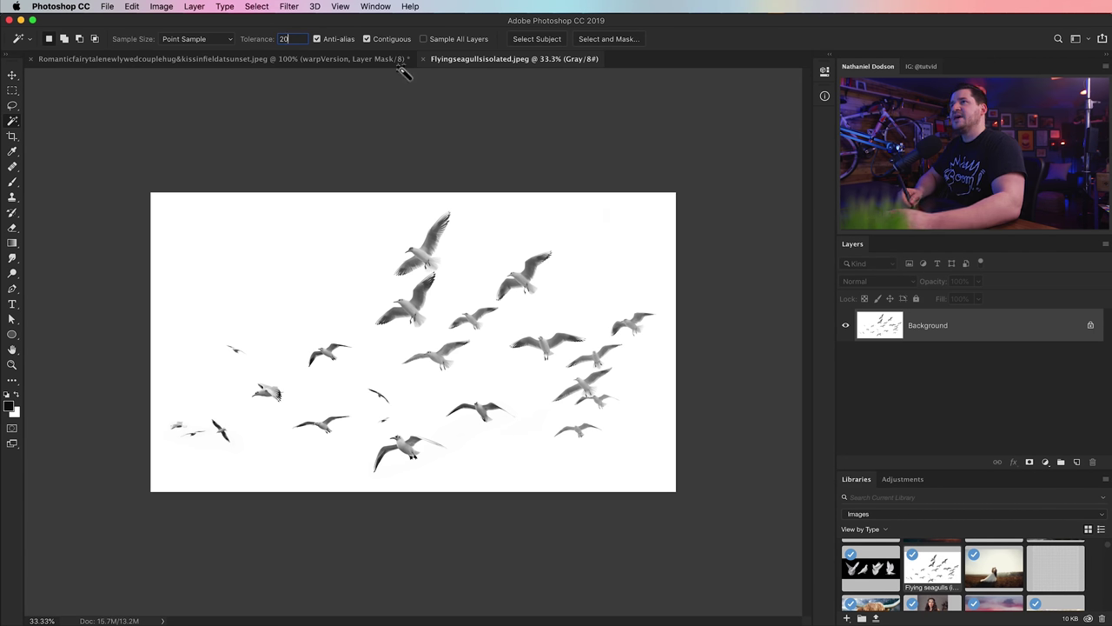
pyautogui.click(367, 262)
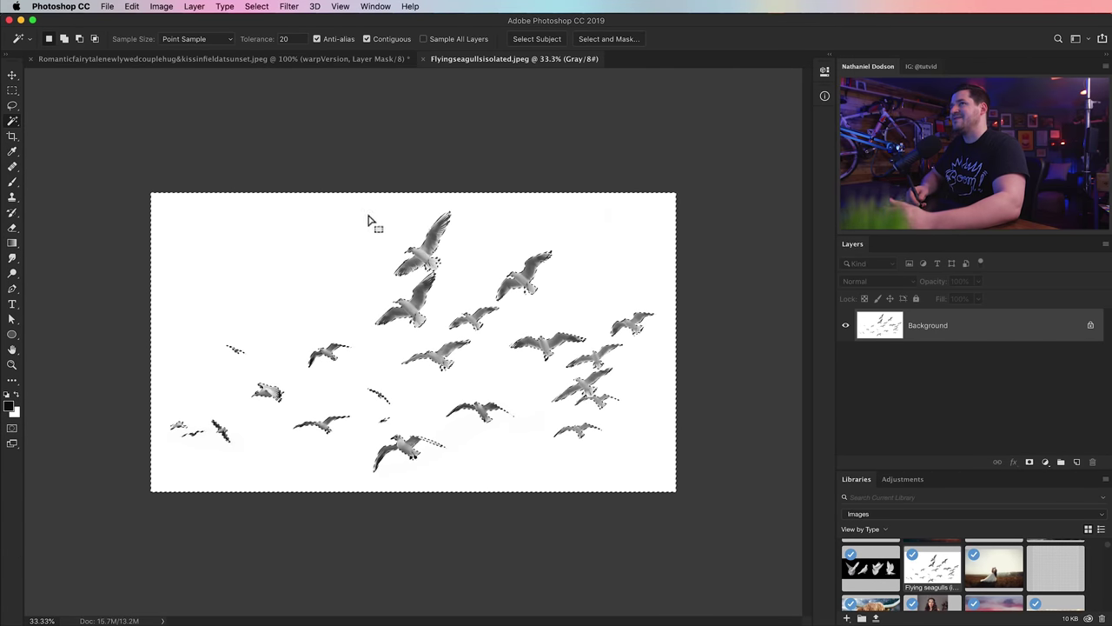
# Invert the selection, copy the seagulls to a new layer, and hide the Background layer.
pyautogui.click(257, 6)
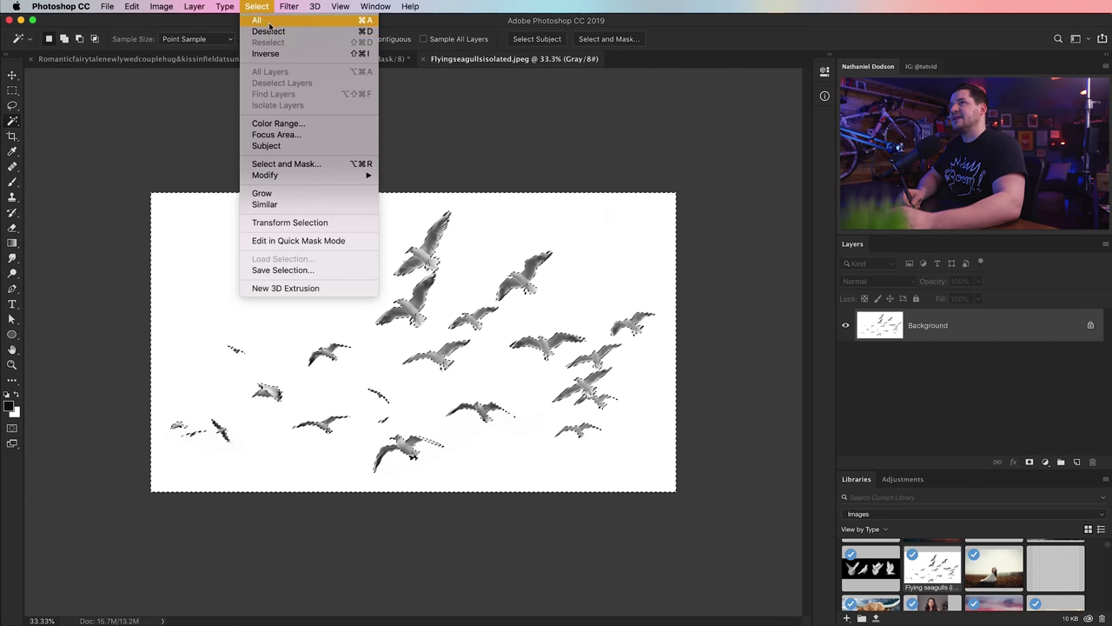
pyautogui.click(266, 53)
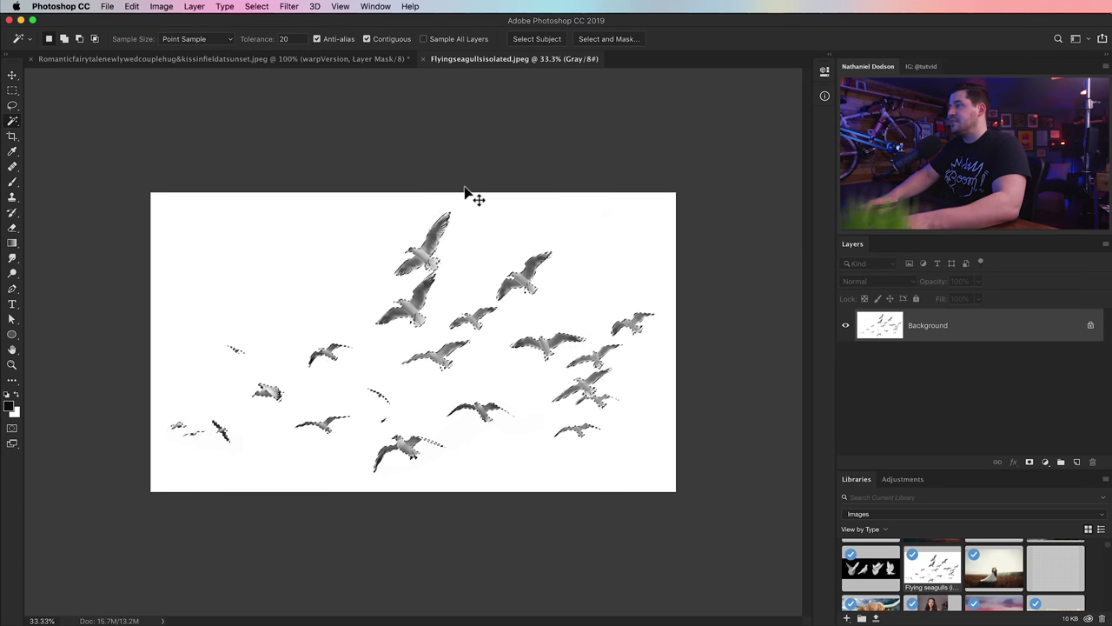
pyautogui.press('super+j')
pyautogui.click(847, 358)
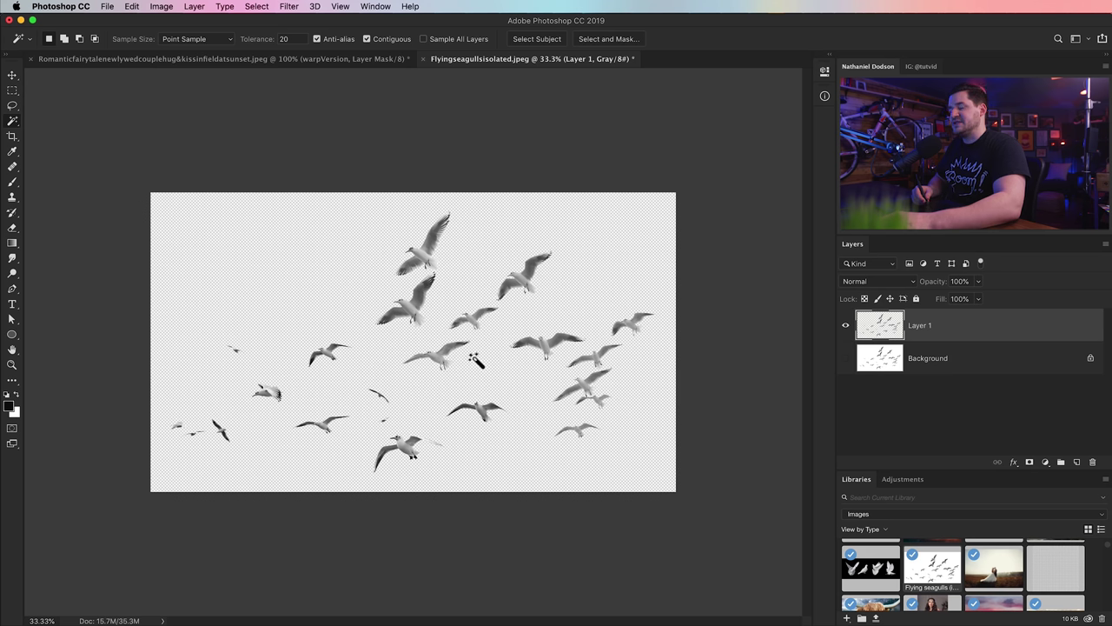
pyautogui.press('z')
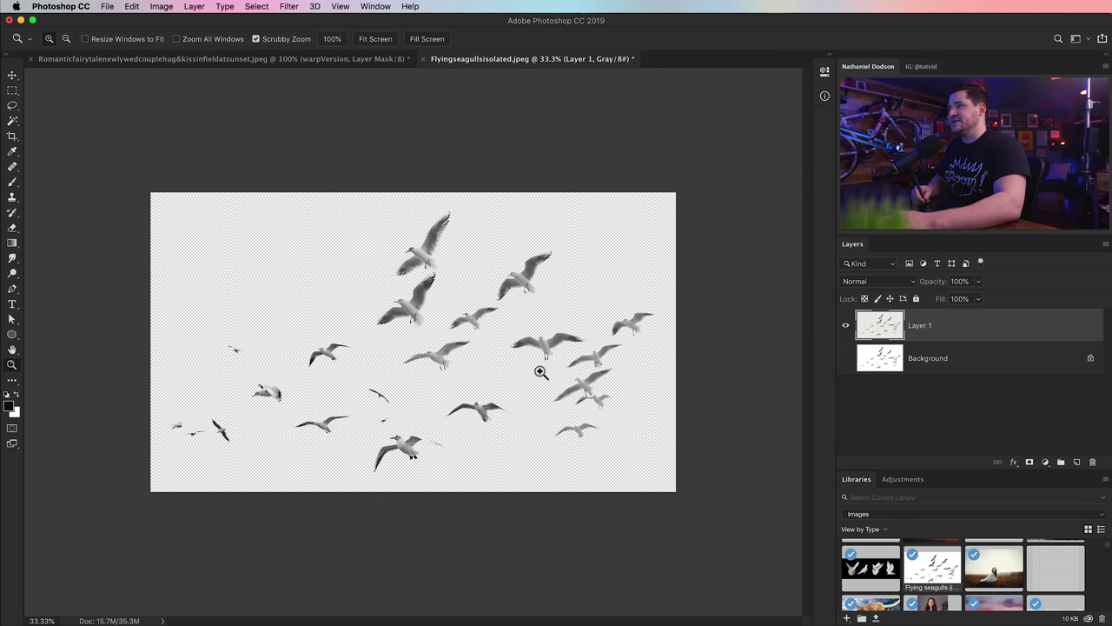
# Lasso the seagull at the flock's far right and cut it from Layer 1 to its own layer.
pyautogui.click(569, 406)
pyautogui.click(568, 406)
pyautogui.moveTo(578, 362); pyautogui.dragTo(788, 260)
pyautogui.moveTo(458, 377); pyautogui.dragTo(601, 401)
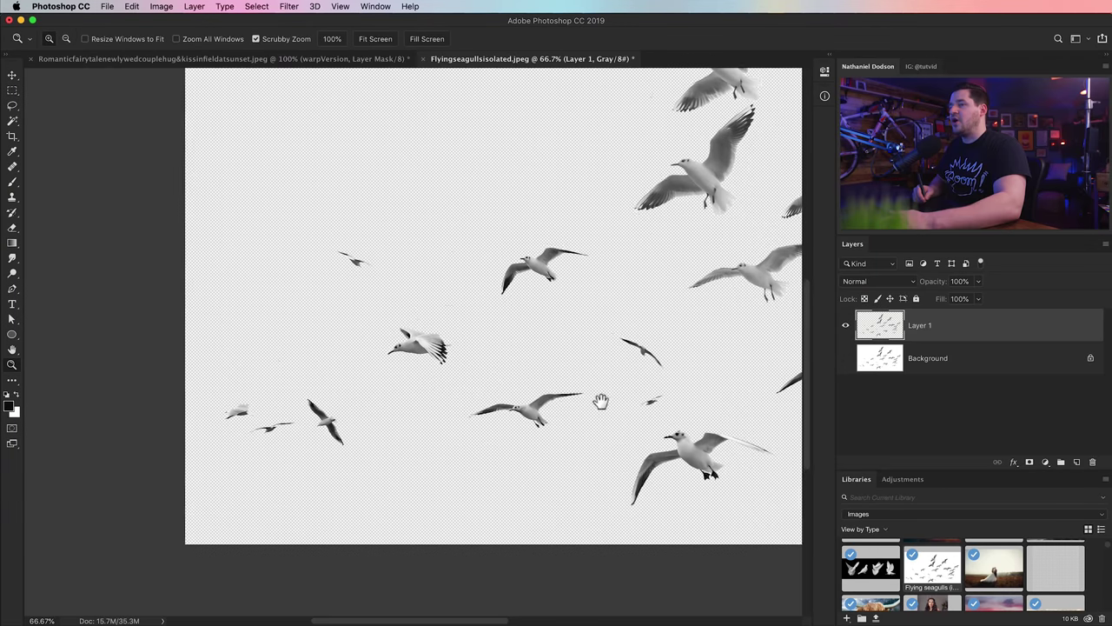
pyautogui.moveTo(507, 401); pyautogui.dragTo(363, 452)
pyautogui.moveTo(545, 398); pyautogui.dragTo(349, 434)
pyautogui.moveTo(683, 362); pyautogui.dragTo(569, 411)
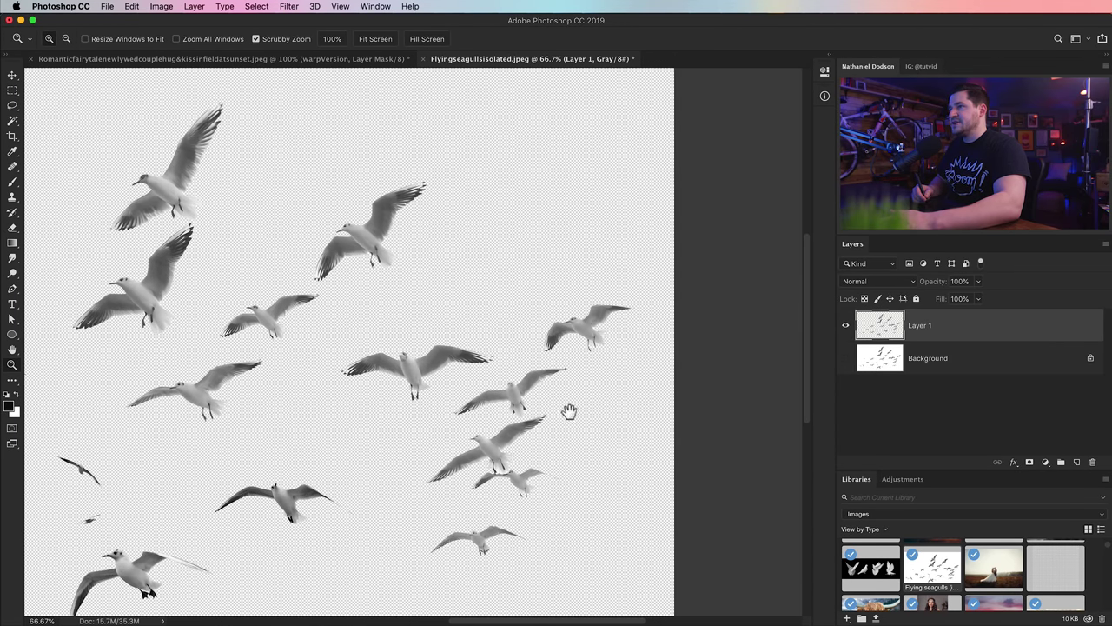
pyautogui.click(12, 105)
pyautogui.moveTo(557, 294); pyautogui.dragTo(548, 354)
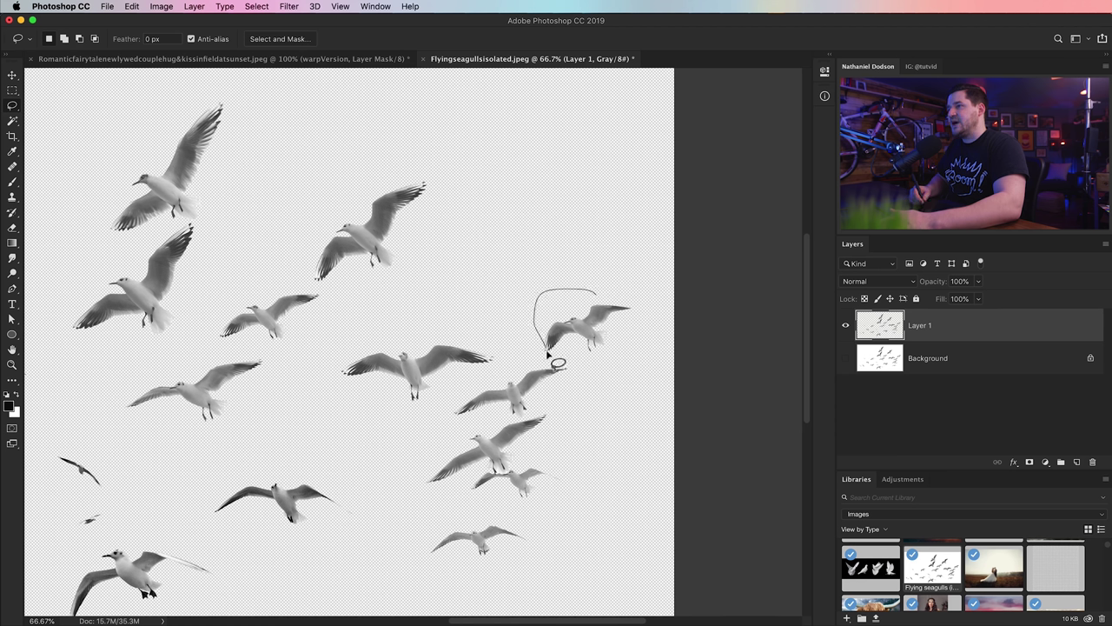
pyautogui.moveTo(571, 290)
pyautogui.mouseDown()
pyautogui.moveTo(540, 303)
pyautogui.moveTo(540, 351)
pyautogui.mouseUp()
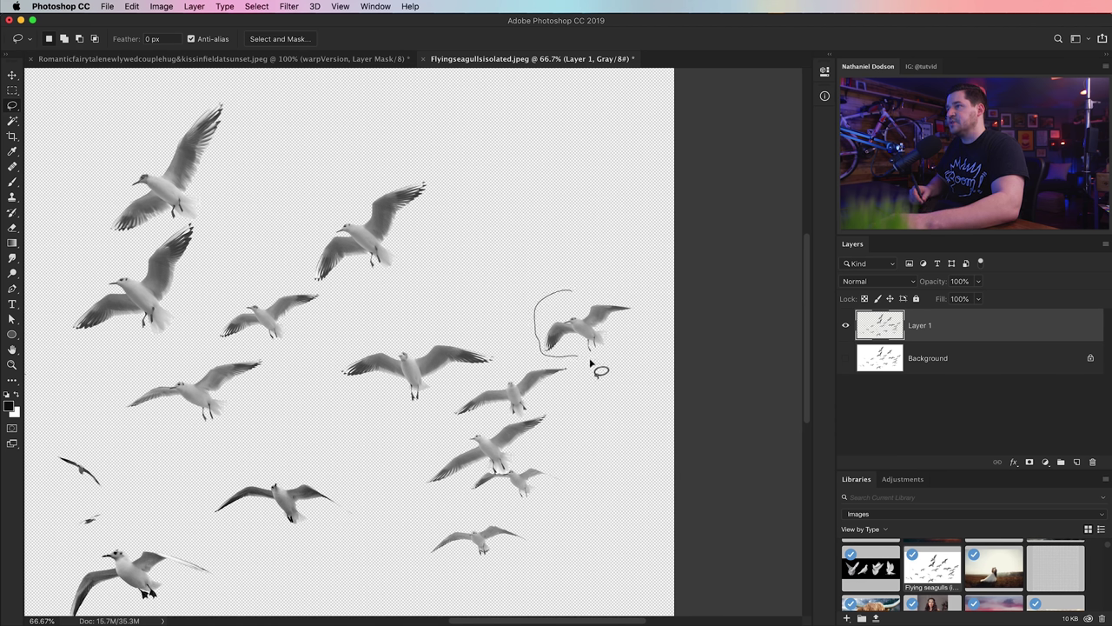
pyautogui.moveTo(606, 321); pyautogui.dragTo(607, 325)
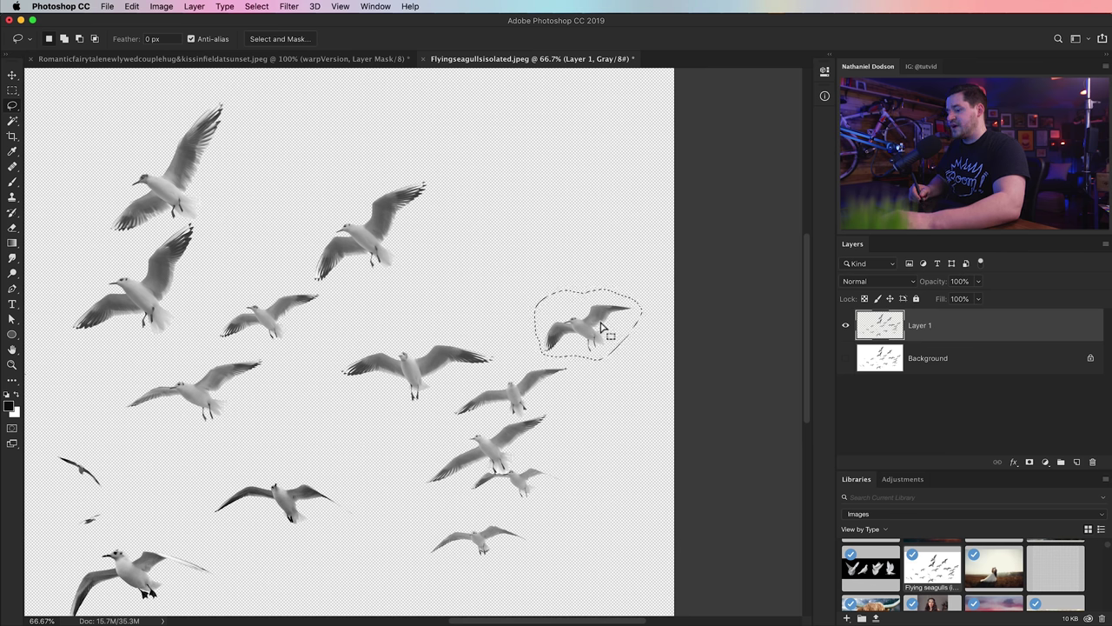
pyautogui.press('super+shift+j')
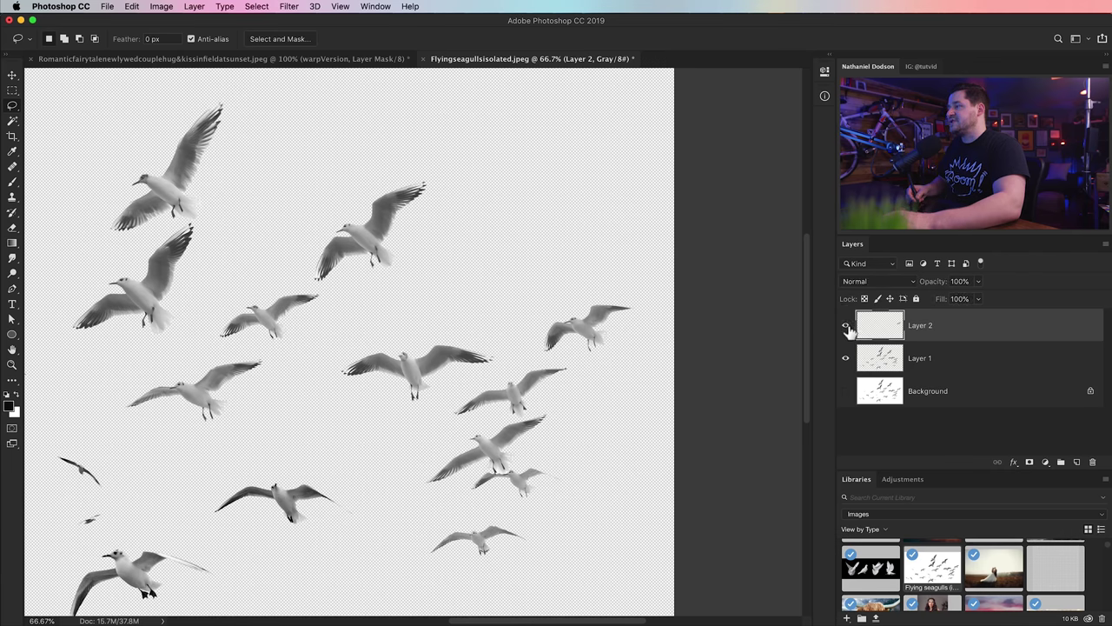
# Return to Layer 1, lasso the seagull just below and left of the first one, and cut it to a new layer.
pyautogui.click(879, 361)
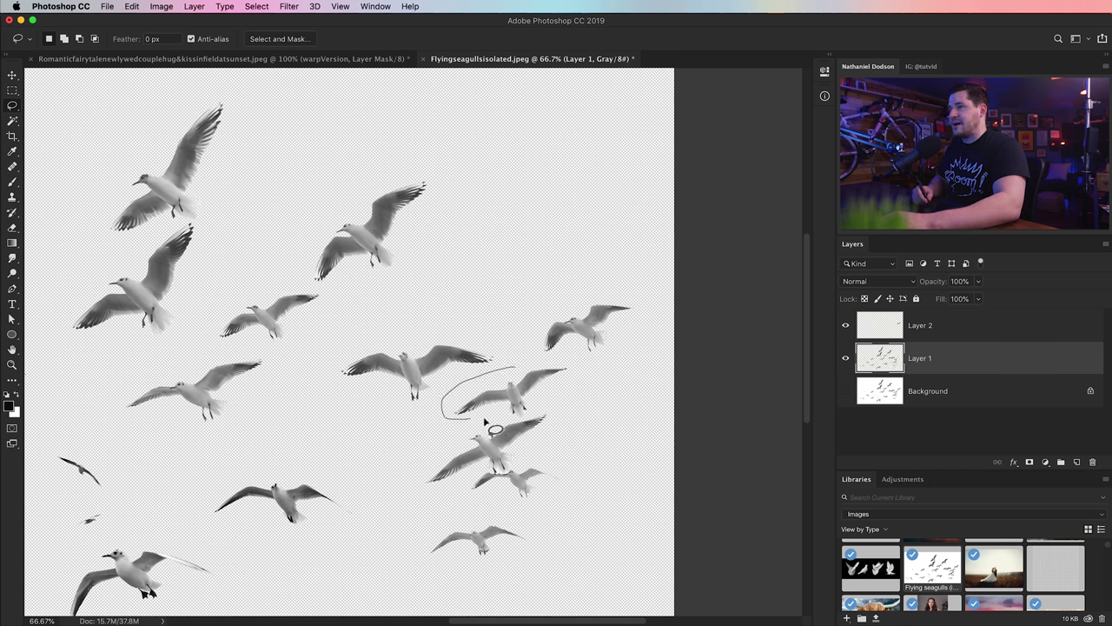
pyautogui.moveTo(534, 370); pyautogui.dragTo(536, 371)
pyautogui.press('super+j')
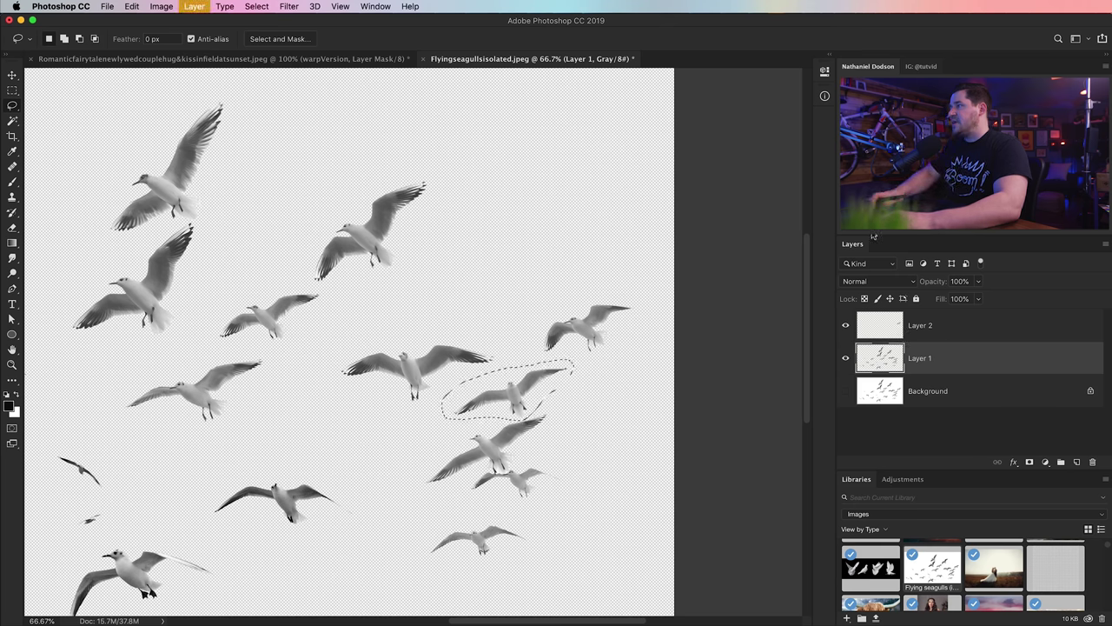
pyautogui.click(846, 359)
pyautogui.click(847, 359)
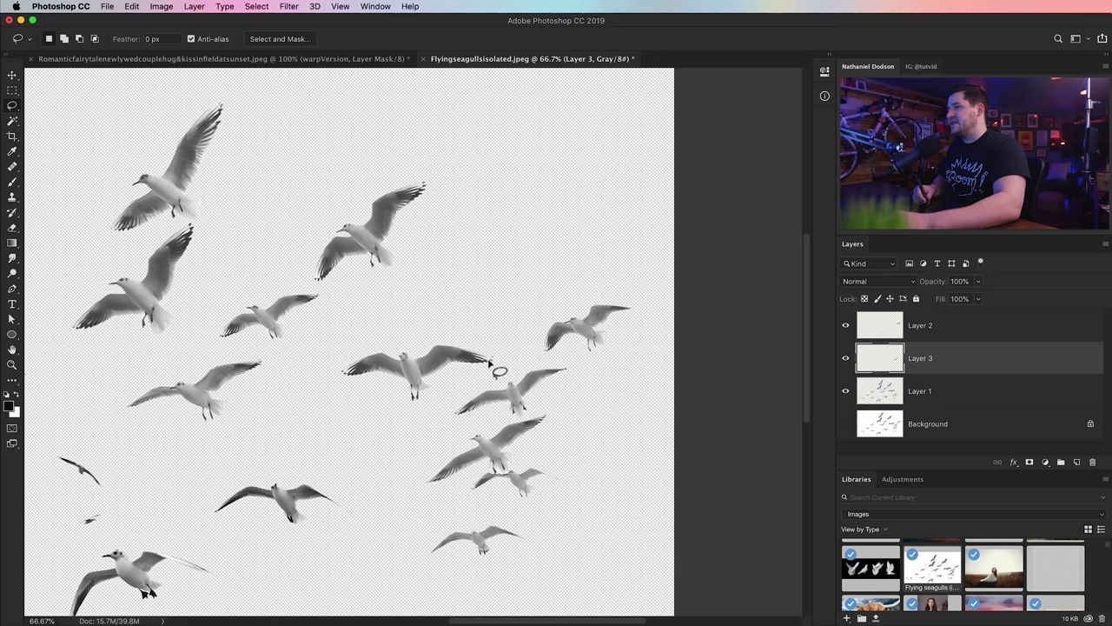
# Lasso the next seagull on Layer 1 and cut it to its own layer, repeating for each remaining bird.
pyautogui.moveTo(547, 428); pyautogui.dragTo(610, 303)
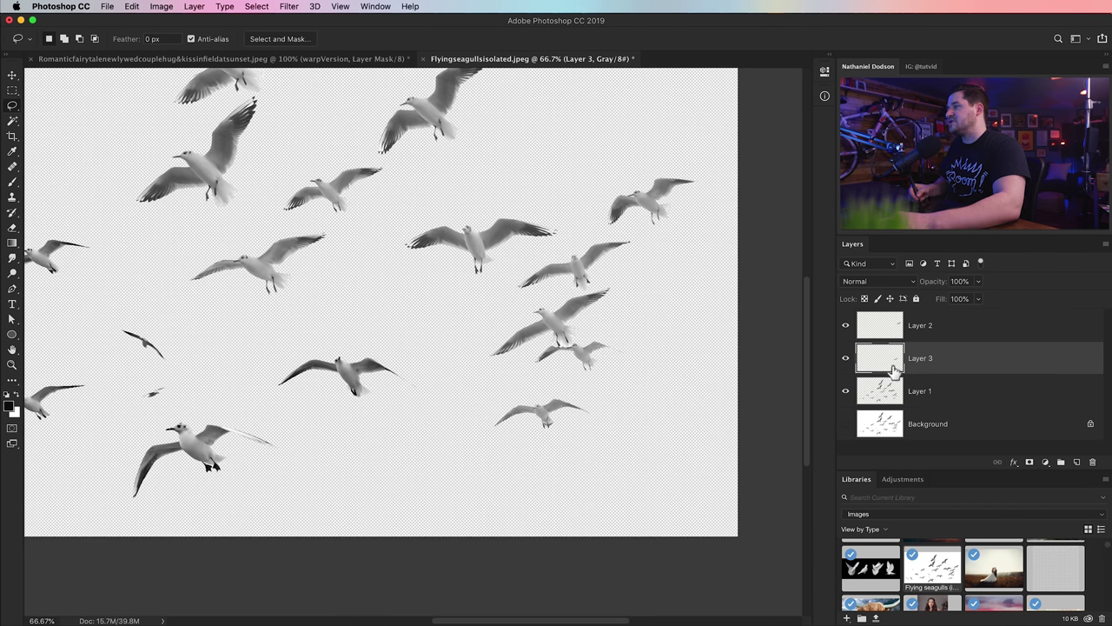
pyautogui.click(883, 395)
pyautogui.moveTo(509, 327)
pyautogui.mouseDown()
pyautogui.moveTo(479, 357)
pyautogui.moveTo(585, 384)
pyautogui.mouseUp()
pyautogui.moveTo(619, 343); pyautogui.dragTo(619, 344)
pyautogui.hotkey('ctrl', 'j')
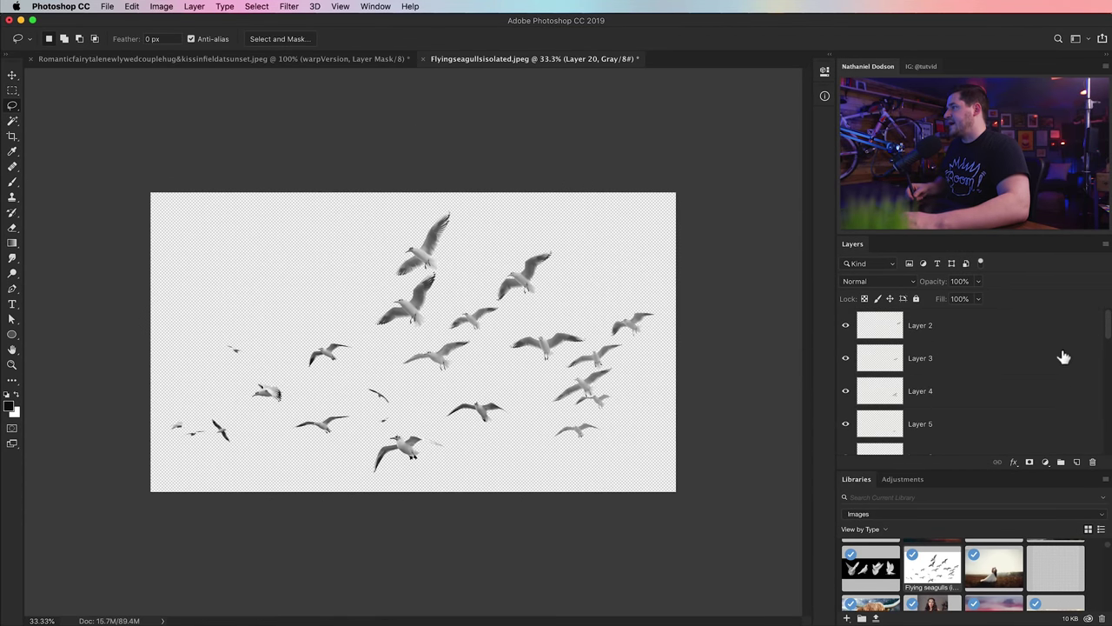
# Select all the seagull layers from Layer 1 up to Layer 2 and move them into the wedding couple document.
pyautogui.moveTo(1107, 344); pyautogui.dragTo(1099, 456)
pyautogui.click(955, 417)
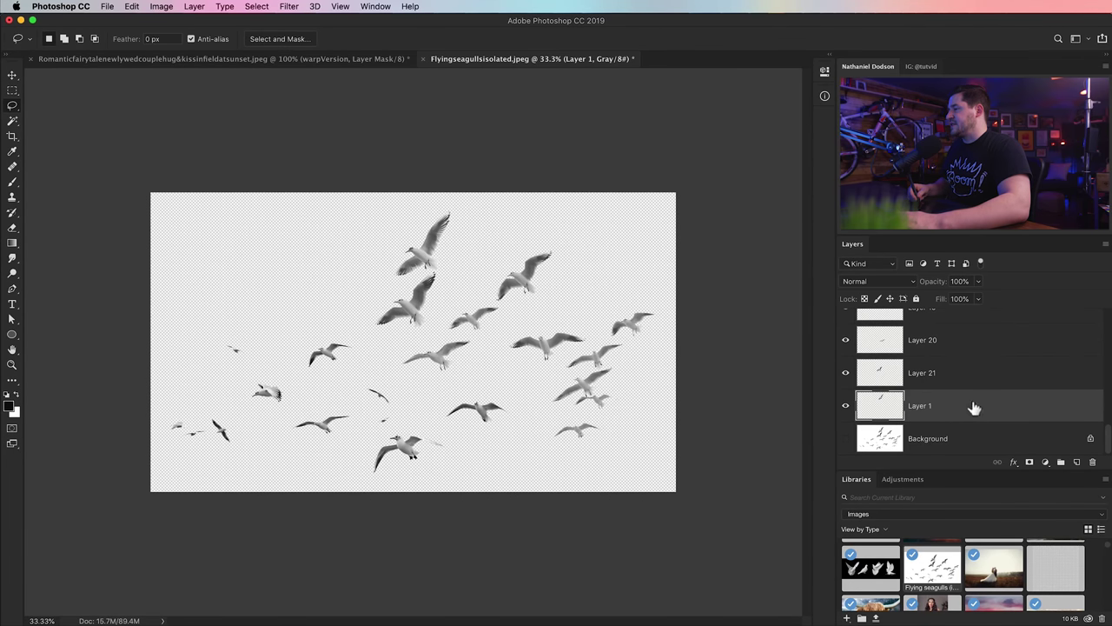
pyautogui.moveTo(1105, 439); pyautogui.dragTo(1096, 290)
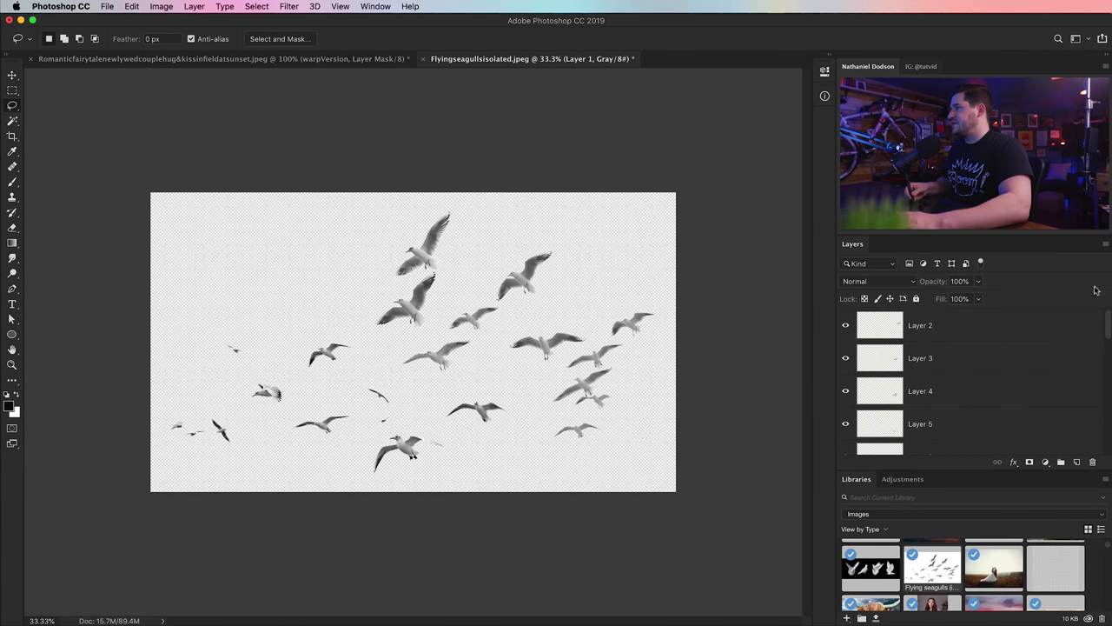
pyautogui.keyDown('shift'); pyautogui.click(967, 331); pyautogui.keyUp('shift')
pyautogui.click(12, 76)
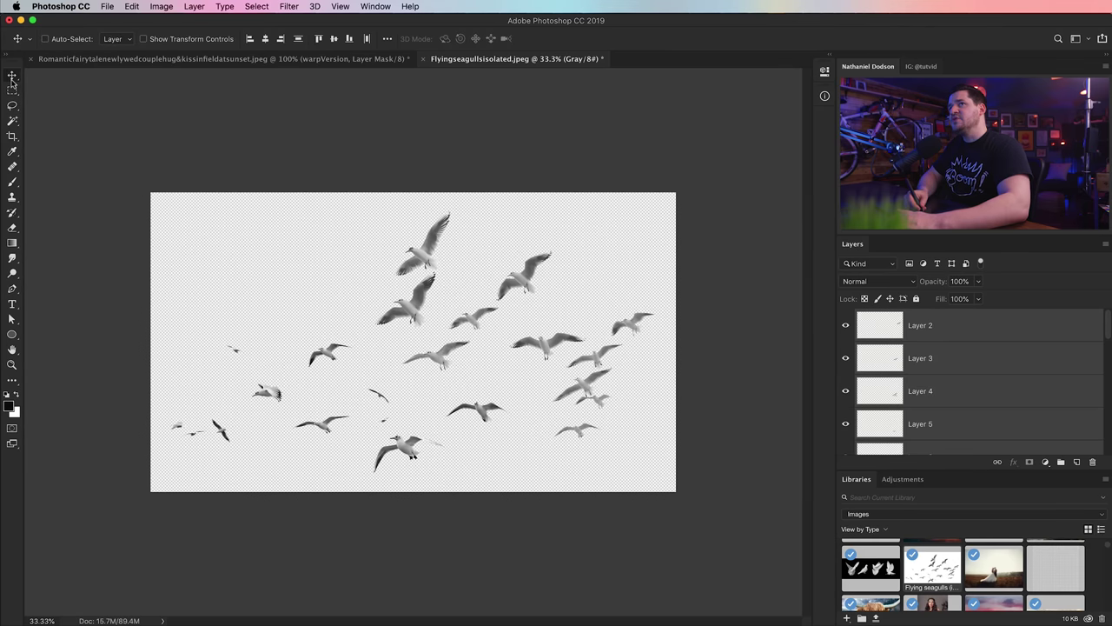
pyautogui.moveTo(467, 339); pyautogui.dragTo(259, 65)
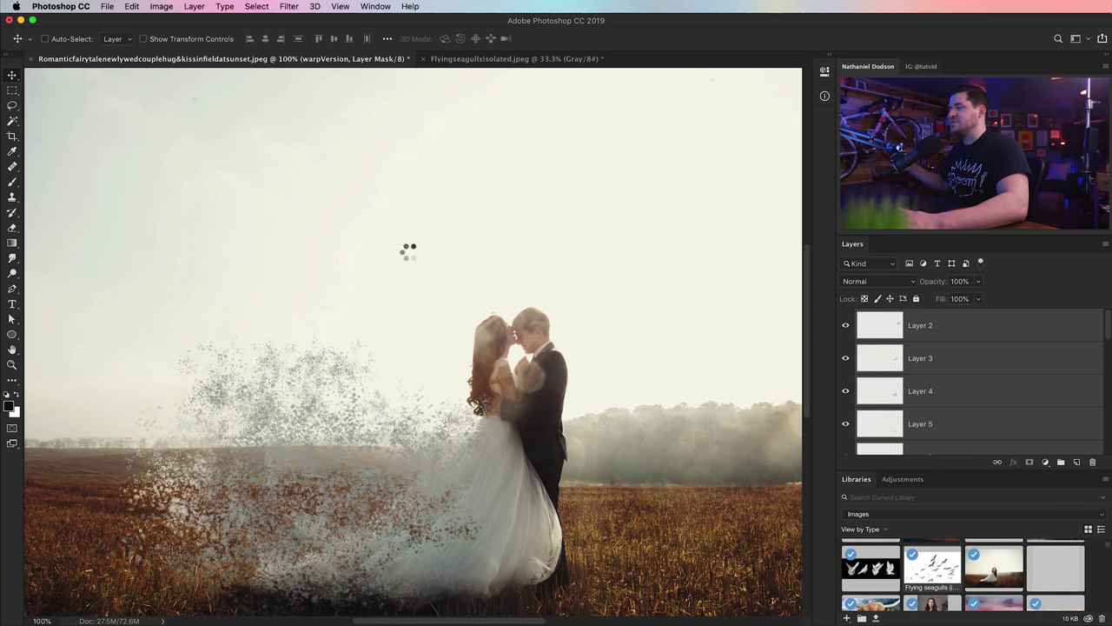
pyautogui.press('super+minus')
pyautogui.press('super+minus')
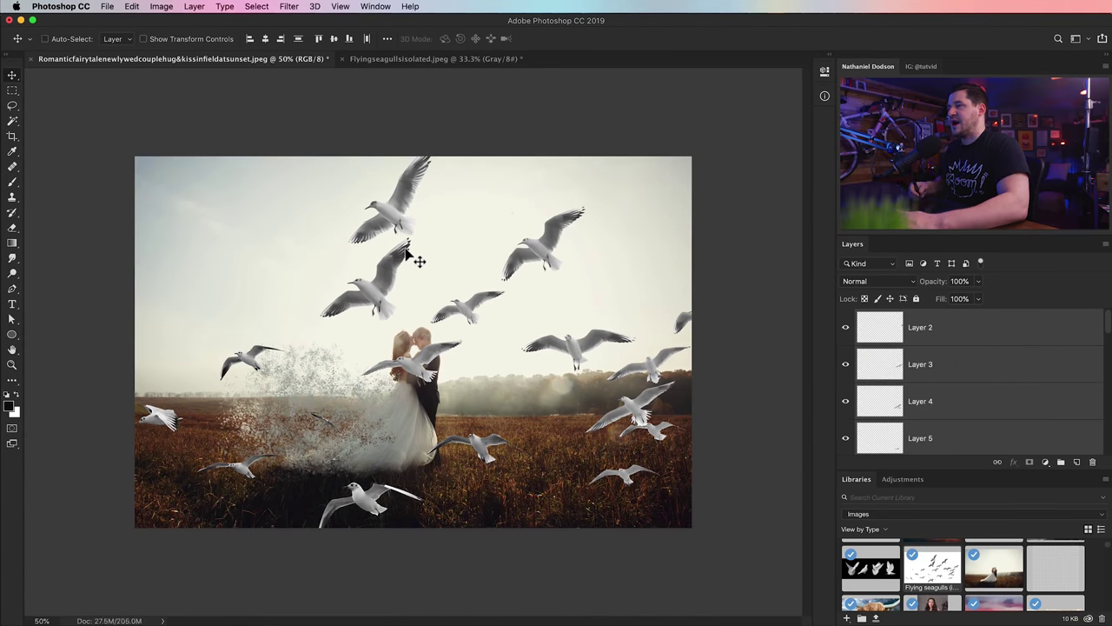
# Scale the whole flock down to 63.37% with Free Transform and position it in the sky above the couple.
pyautogui.moveTo(560, 356); pyautogui.dragTo(555, 318)
pyautogui.click(132, 6)
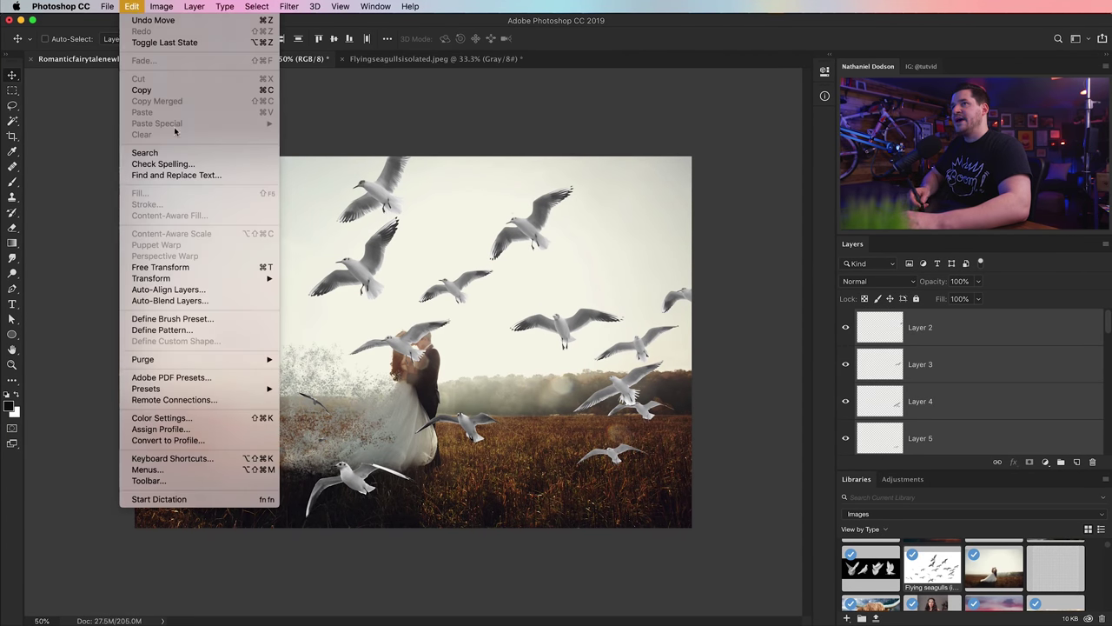
pyautogui.click(207, 267)
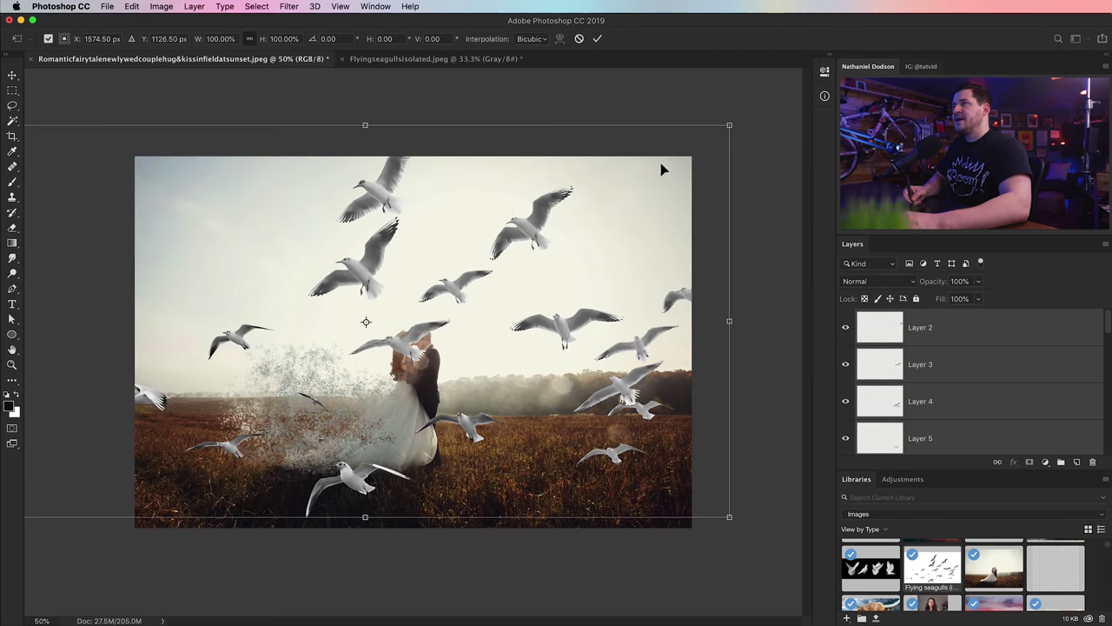
pyautogui.moveTo(734, 125); pyautogui.dragTo(468, 270)
pyautogui.moveTo(346, 342); pyautogui.dragTo(533, 315)
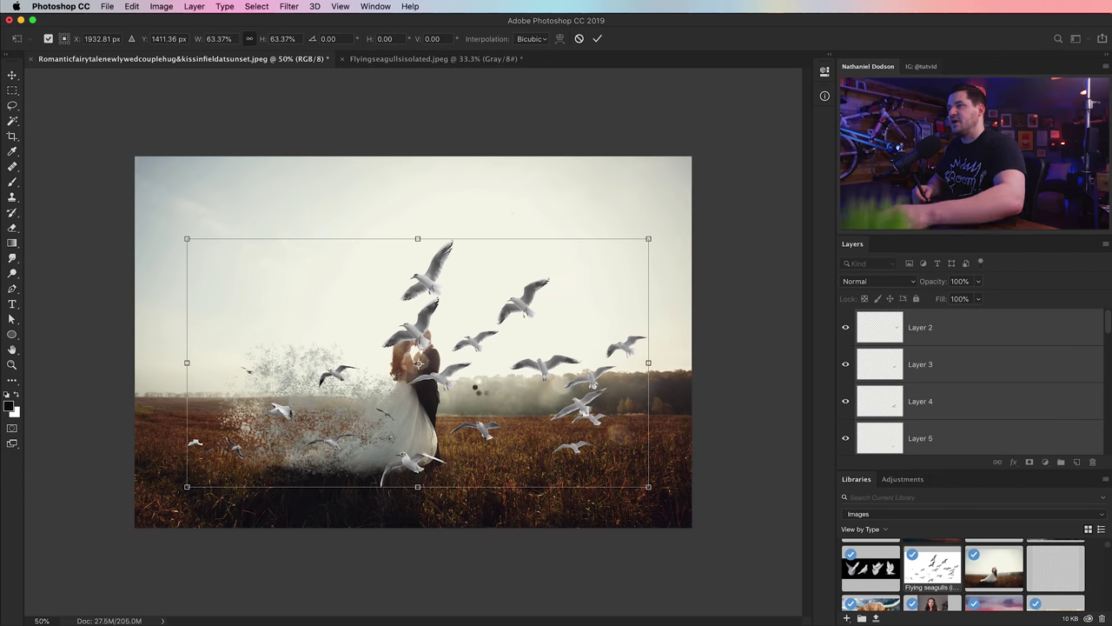
pyautogui.press('Return')
pyautogui.moveTo(482, 343); pyautogui.dragTo(505, 281)
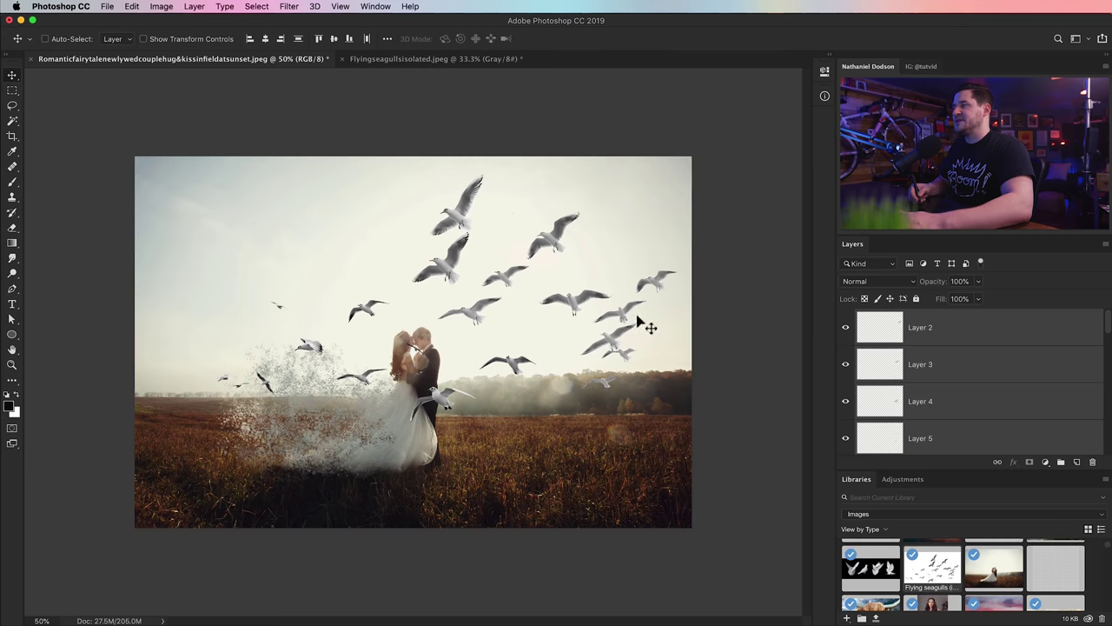
# Move the two seagulls above and left of the couple individually to the left edge of the main flock.
pyautogui.click(973, 336)
pyautogui.press('z')
pyautogui.click(453, 402)
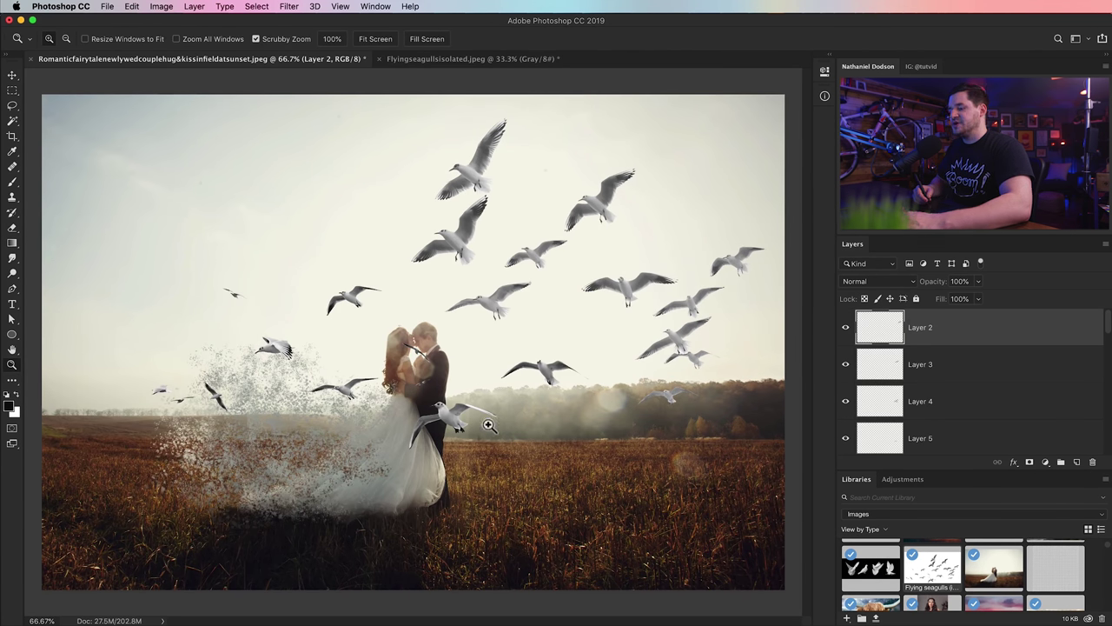
pyautogui.press('v')
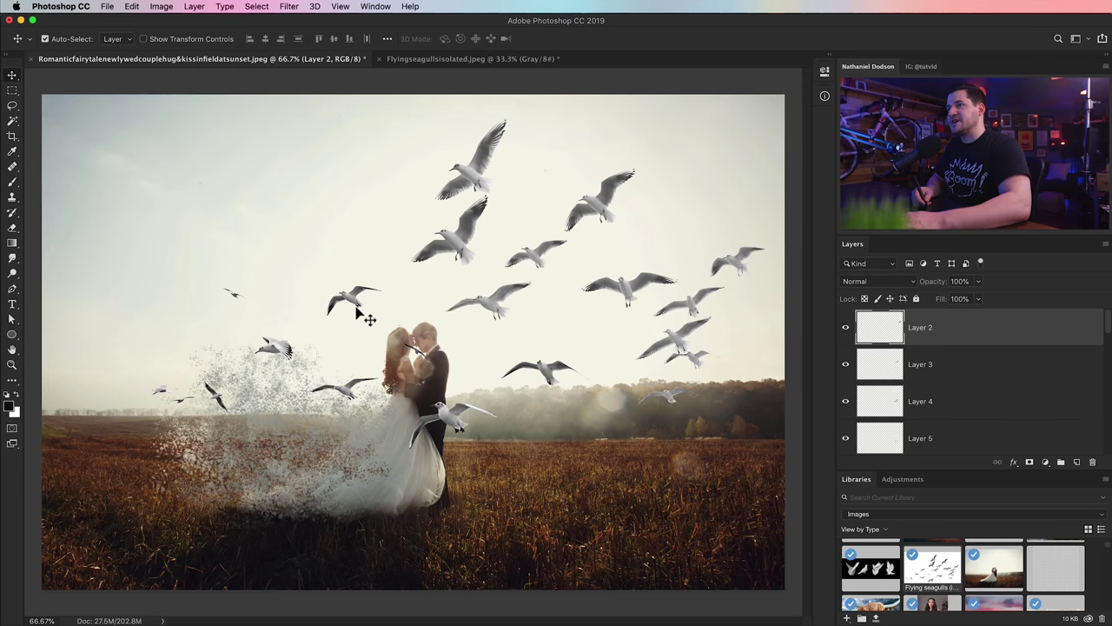
pyautogui.keyDown('super'); pyautogui.click(356, 310); pyautogui.keyUp('super')
pyautogui.moveTo(360, 307); pyautogui.dragTo(385, 214)
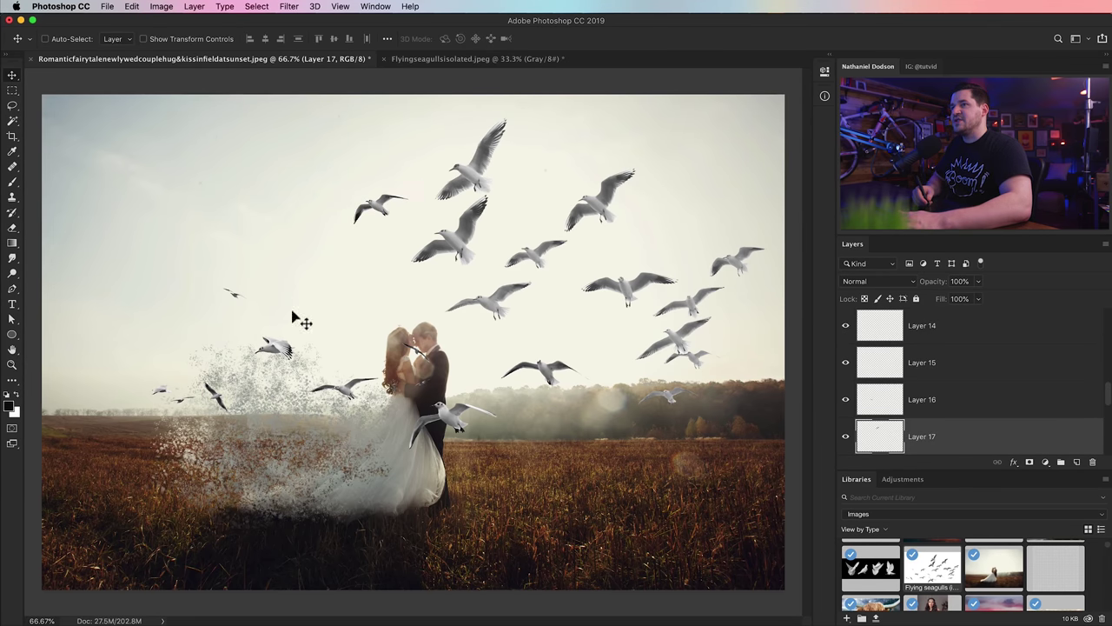
pyautogui.keyDown('super'); pyautogui.click(235, 297); pyautogui.keyUp('super')
pyautogui.moveTo(237, 300); pyautogui.dragTo(372, 254)
# Lock the normalVersion and warpVersion layers completely.
pyautogui.moveTo(1107, 395); pyautogui.dragTo(1110, 450)
pyautogui.click(1035, 399)
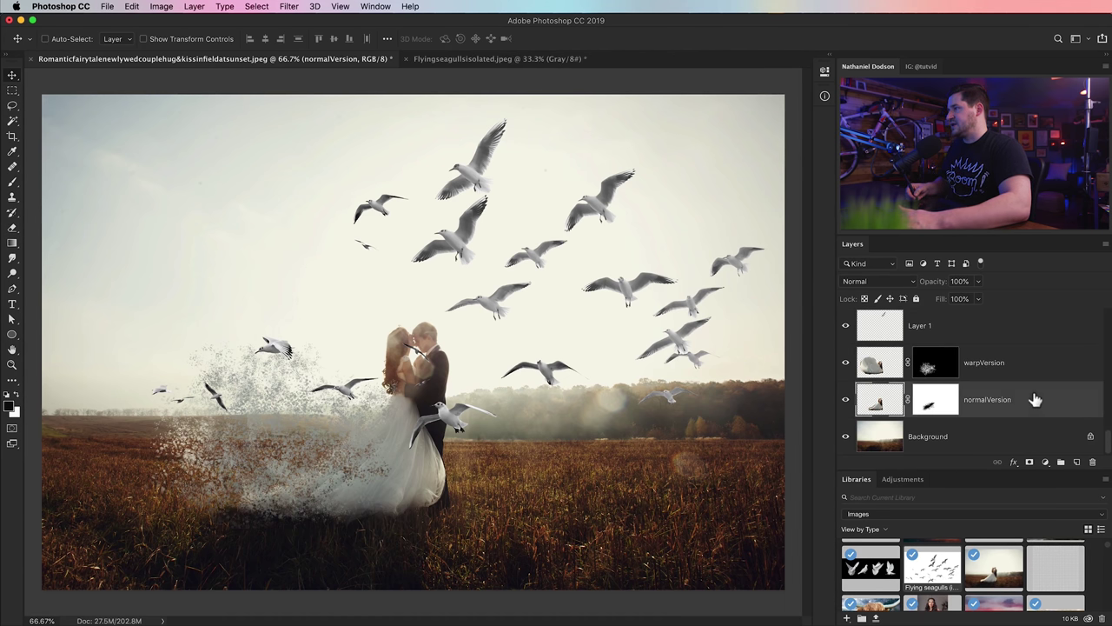
pyautogui.click(916, 298)
pyautogui.click(1038, 361)
pyautogui.click(915, 298)
pyautogui.moveTo(1109, 439); pyautogui.dragTo(1103, 305)
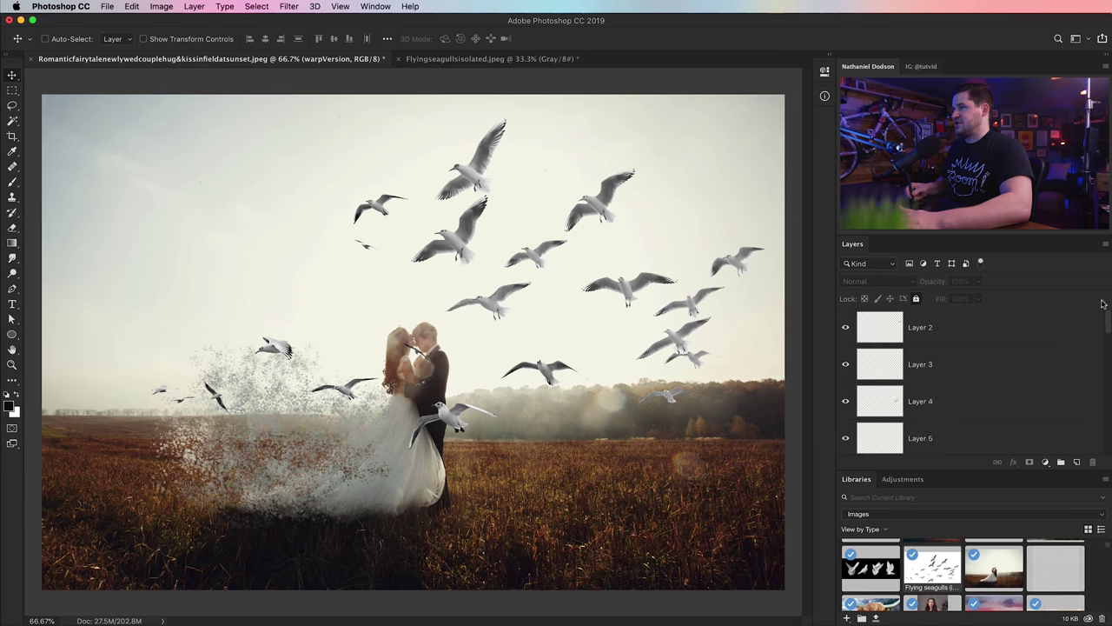
# Move the seagulls overlapping the couple, the bride's side and the tree line up into the flock in the sky.
pyautogui.moveTo(359, 401); pyautogui.dragTo(550, 225)
pyautogui.moveTo(452, 424); pyautogui.dragTo(643, 237)
pyautogui.moveTo(549, 383); pyautogui.dragTo(566, 324)
pyautogui.moveTo(670, 392); pyautogui.dragTo(606, 347)
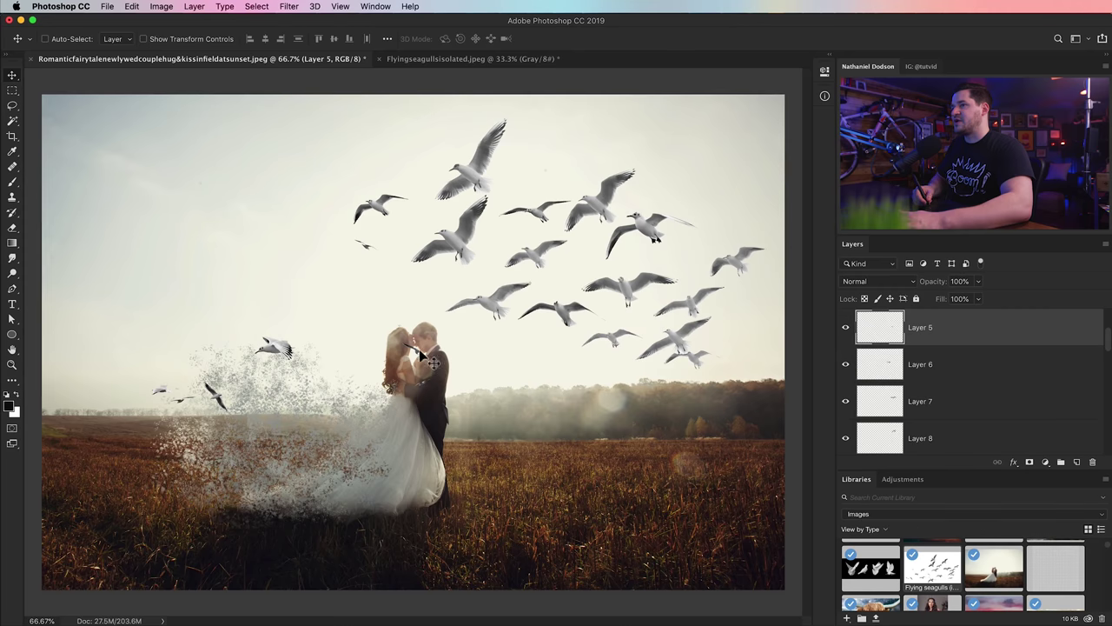
pyautogui.moveTo(417, 356); pyautogui.dragTo(509, 189)
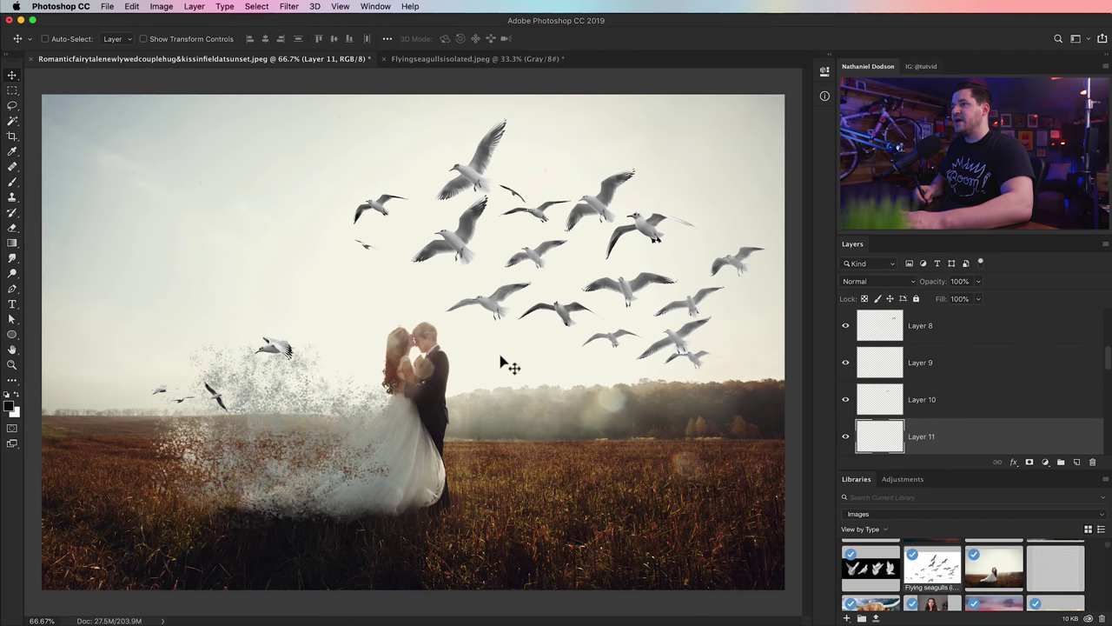
pyautogui.click(427, 392)
pyautogui.moveTo(450, 376); pyautogui.dragTo(533, 188)
# Move the four seagulls around the particle cloud up into gaps in the flock, clearing the dress effect.
pyautogui.moveTo(282, 352); pyautogui.dragTo(421, 161)
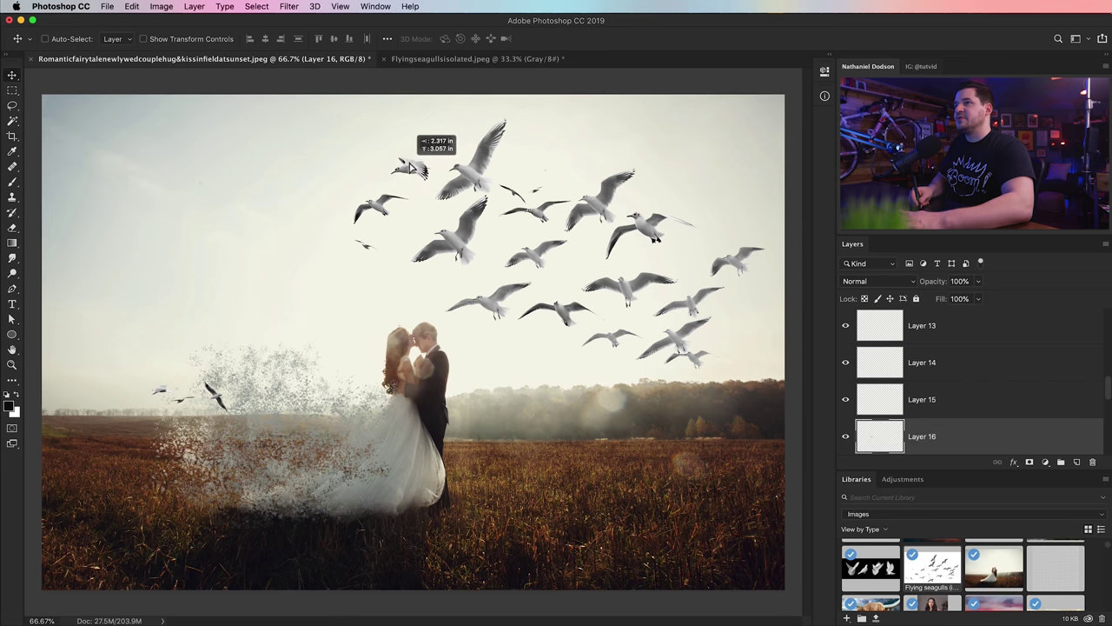
pyautogui.click(232, 409)
pyautogui.moveTo(221, 397); pyautogui.dragTo(447, 282)
pyautogui.moveTo(165, 395); pyautogui.dragTo(506, 167)
pyautogui.moveTo(184, 407); pyautogui.dragTo(576, 163)
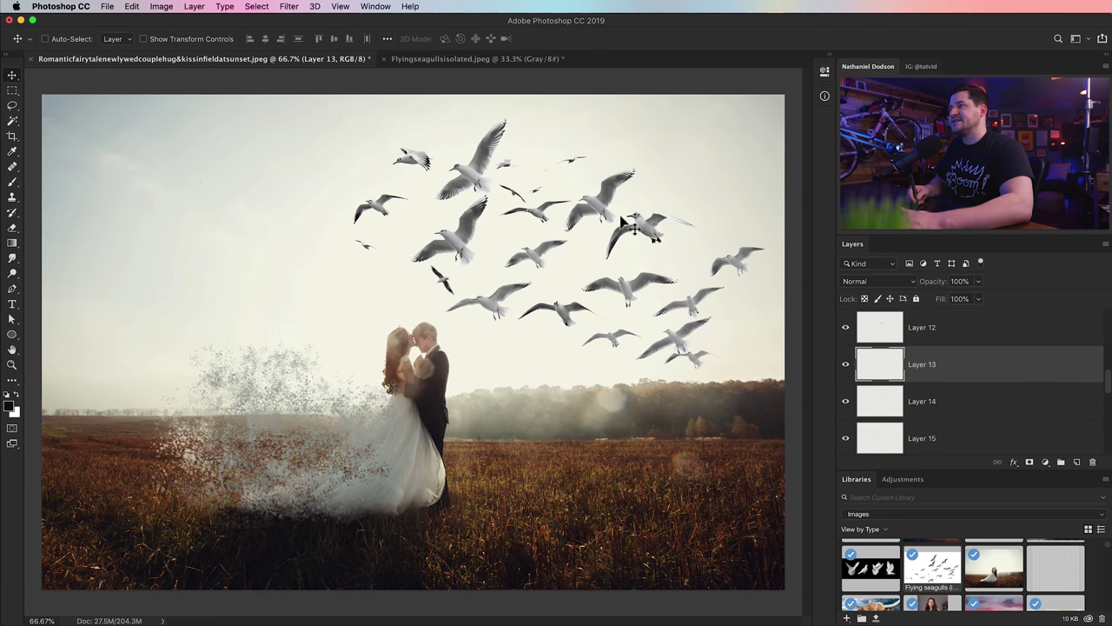
# Move the large topmost seagull onto the dress particles, scale it down, and place a duplicate back in the flock.
pyautogui.moveTo(485, 186); pyautogui.dragTo(323, 447)
pyautogui.hotkey('ctrl', 't')
pyautogui.moveTo(359, 395); pyautogui.dragTo(336, 453)
pyautogui.press('Return')
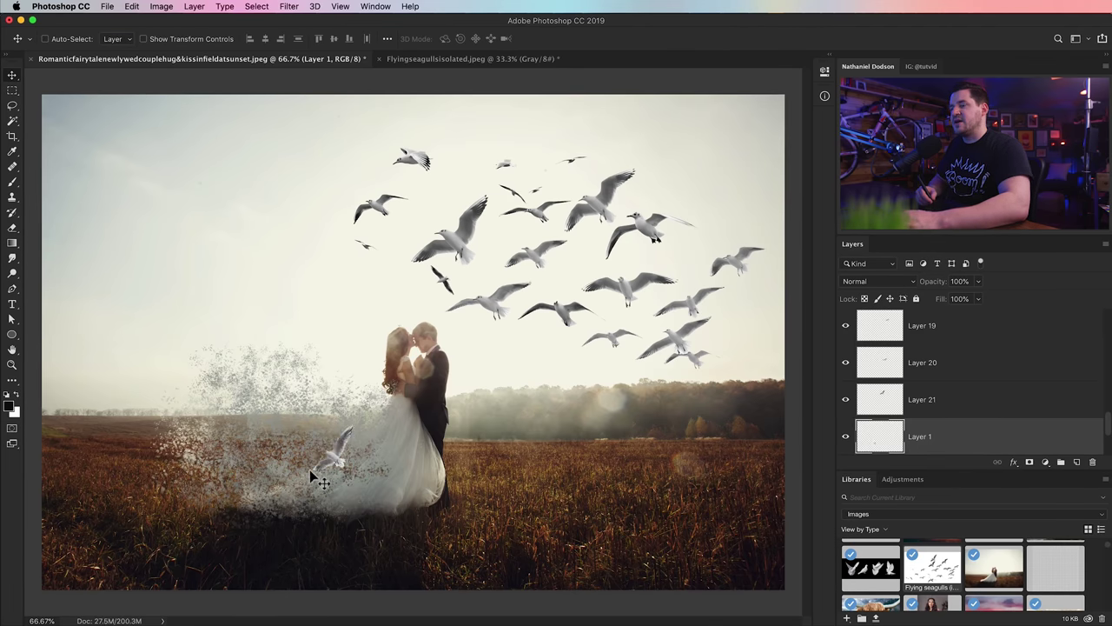
pyautogui.moveTo(339, 461); pyautogui.dragTo(351, 469)
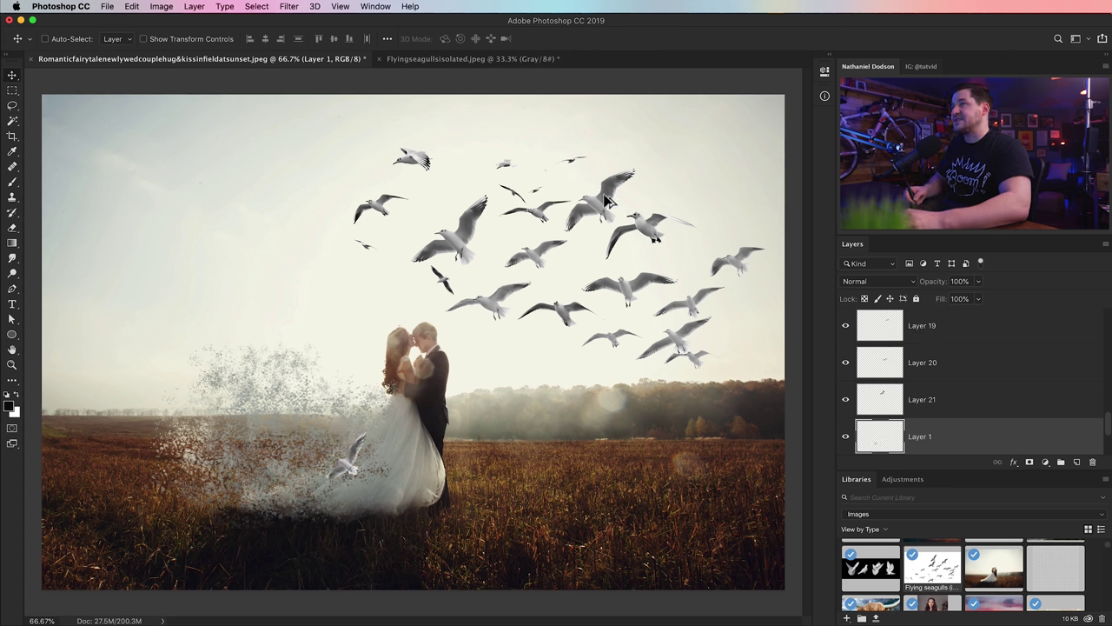
pyautogui.moveTo(352, 465); pyautogui.dragTo(452, 198)
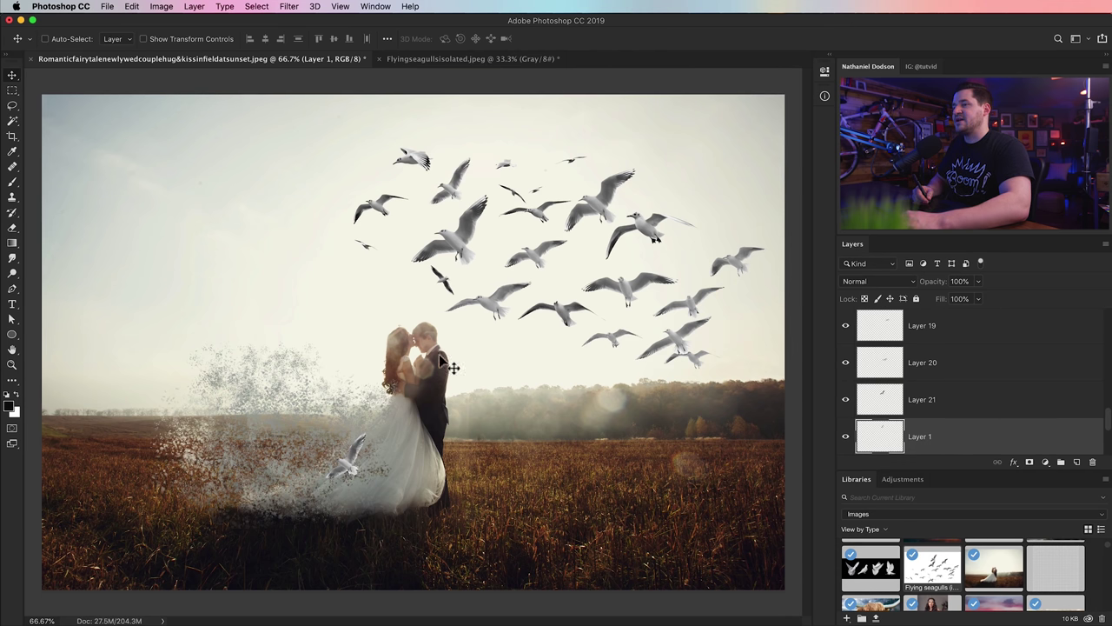
# Duplicate the large seagull above the couple onto the dress particles and scale the copy down beside the first bird.
pyautogui.moveTo(477, 264); pyautogui.dragTo(303, 444)
pyautogui.hotkey('ctrl', 't')
pyautogui.moveTo(342, 398); pyautogui.dragTo(321, 422)
pyautogui.moveTo(290, 456); pyautogui.dragTo(304, 476)
pyautogui.press('Return')
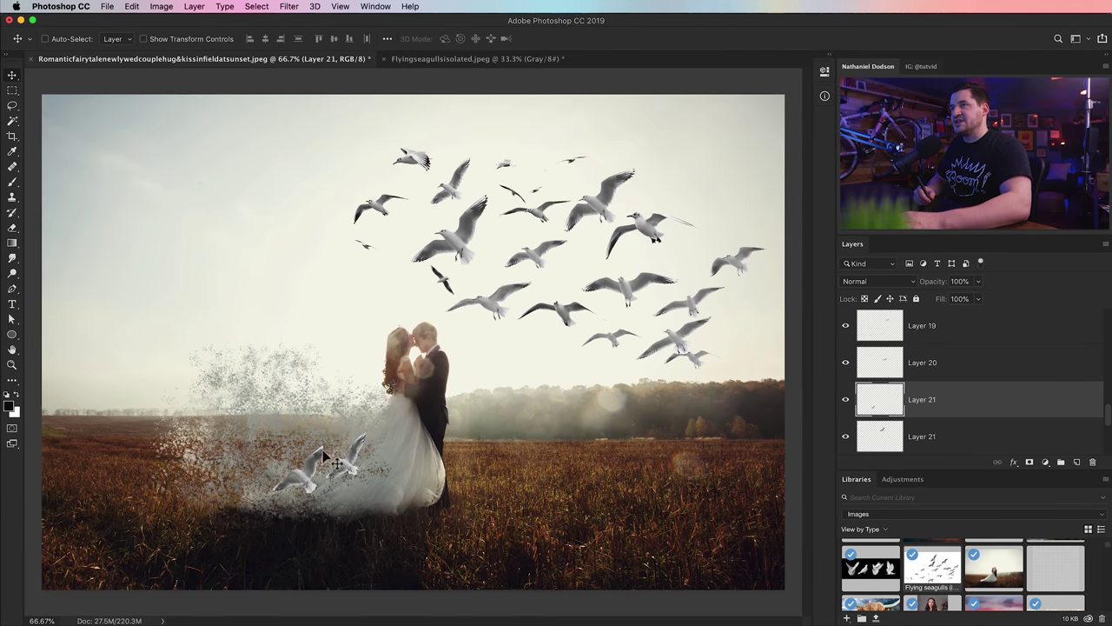
# Duplicate the large seagull high in the flock onto the dress particles, scale it to about 57%, flip it horizontally and place it above the first two birds.
pyautogui.click(612, 218)
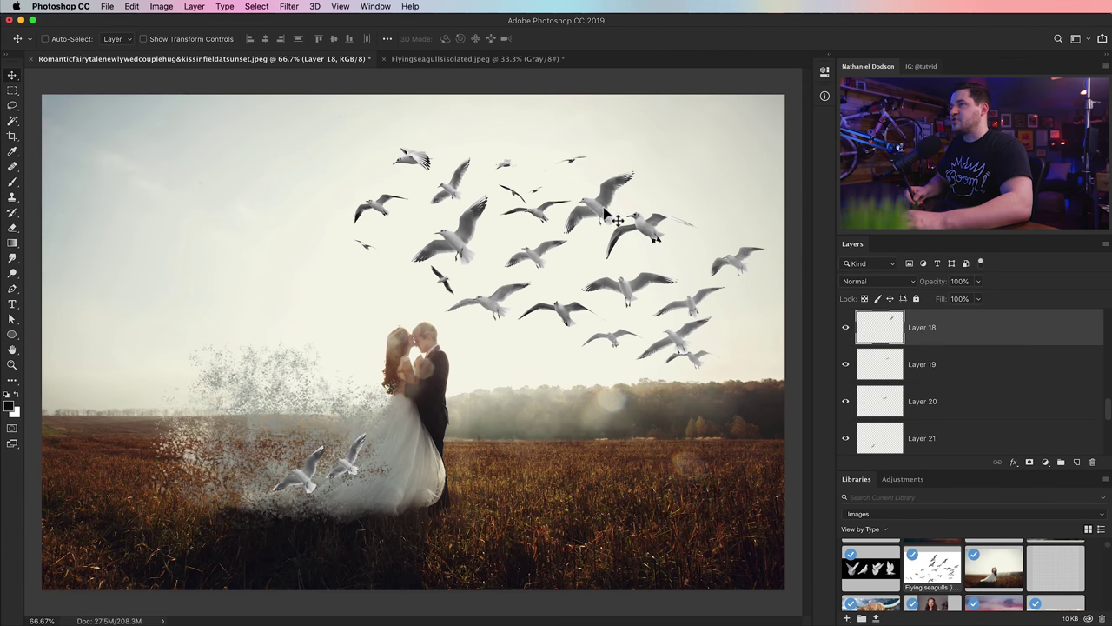
pyautogui.moveTo(600, 211); pyautogui.dragTo(351, 396)
pyautogui.hotkey('ctrl', 't')
pyautogui.rightClick(336, 405)
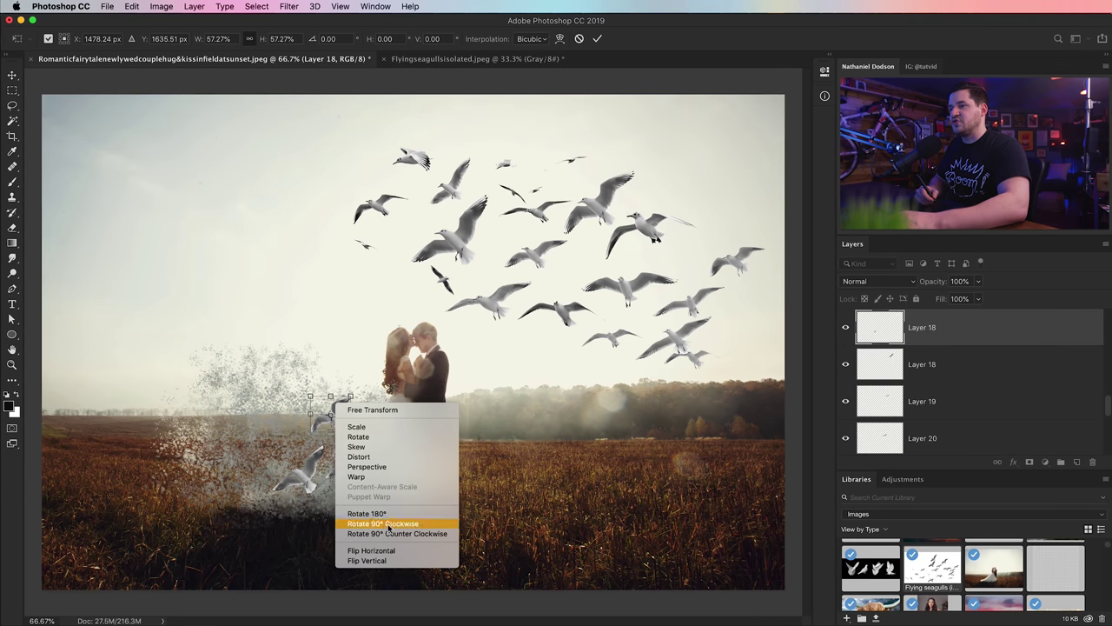
pyautogui.click(370, 550)
pyautogui.moveTo(361, 391); pyautogui.dragTo(320, 434)
pyautogui.press('Return')
# Duplicate the small dark seagull above the couple onto the dress particles and scale it down beside the flipped bird.
pyautogui.moveTo(444, 280)
pyautogui.mouseDown()
pyautogui.moveTo(442, 252)
pyautogui.moveTo(396, 365)
pyautogui.moveTo(436, 291)
pyautogui.mouseUp()
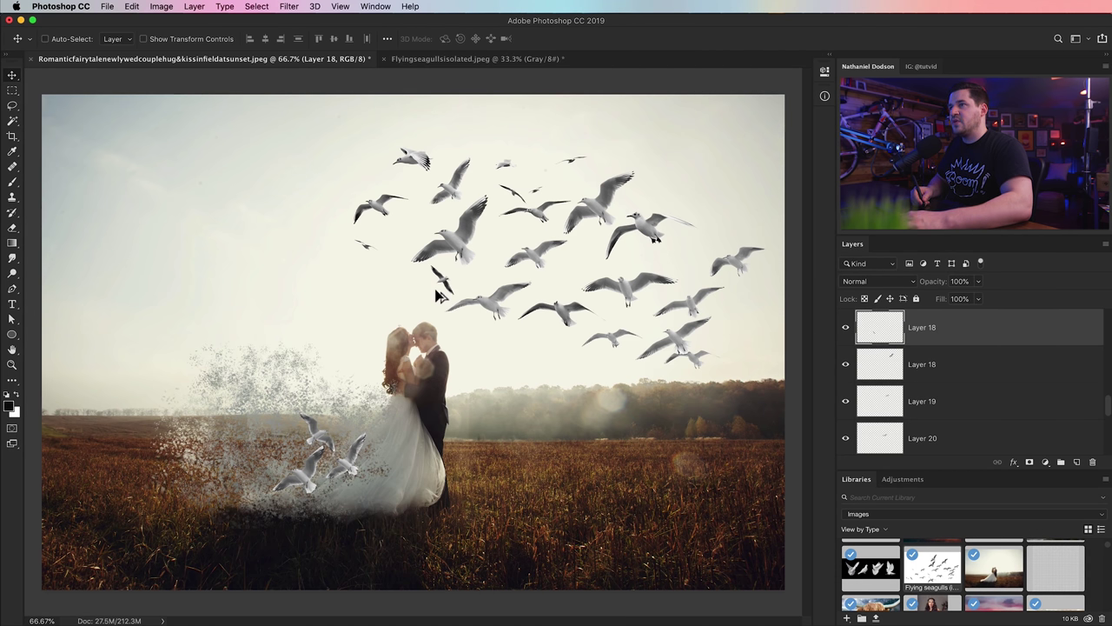
pyautogui.keyDown('super'); pyautogui.click(443, 280); pyautogui.keyUp('super')
pyautogui.moveTo(389, 334); pyautogui.dragTo(341, 430)
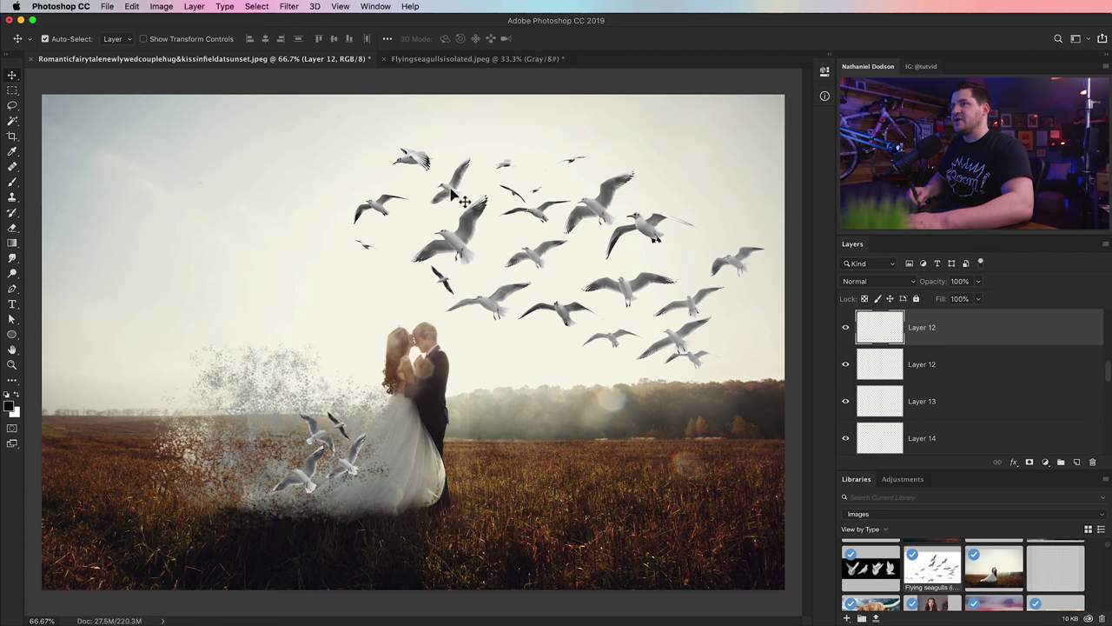
# Duplicate the raised-wing seagull onto the lower edge of the particle cloud, scale it to about 65%, and adjust its position and orientation.
pyautogui.moveTo(465, 202); pyautogui.dragTo(262, 469)
pyautogui.press('super+t')
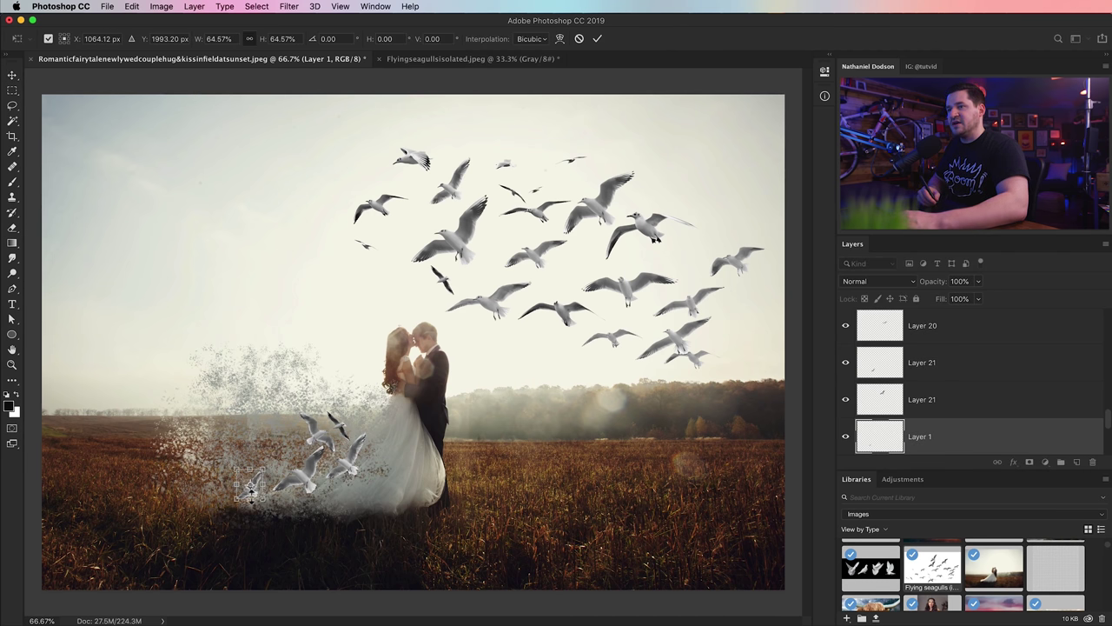
pyautogui.press('Return')
pyautogui.moveTo(247, 491); pyautogui.dragTo(288, 511)
pyautogui.press('super+t')
pyautogui.press('Return')
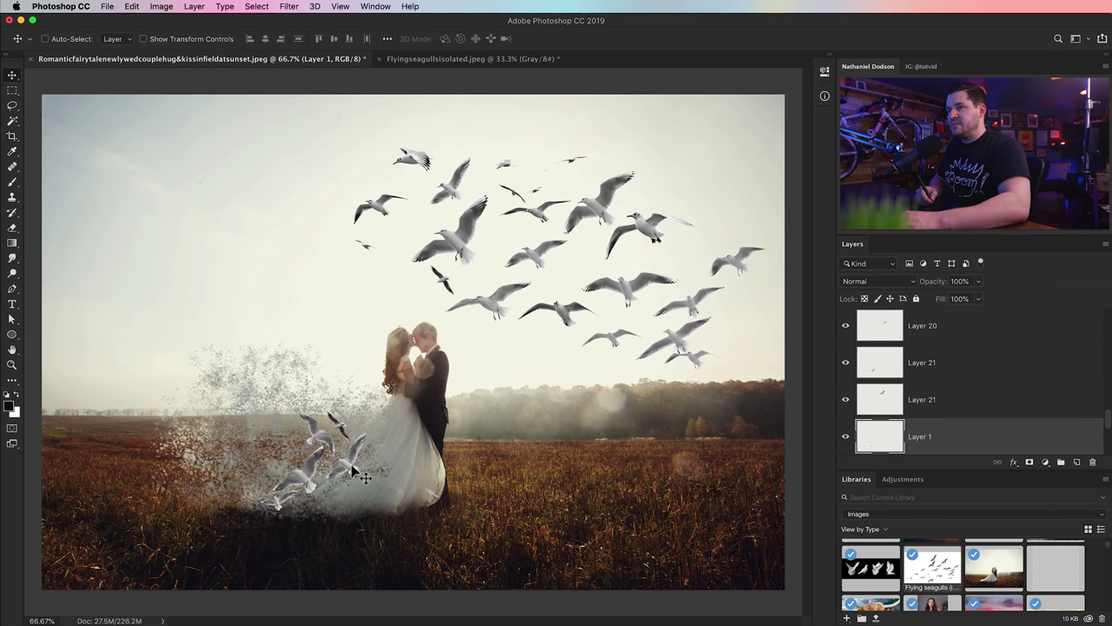
# Place more scaled seagull copies among the existing birds and beside the bride's back to cover the dress particles.
pyautogui.moveTo(349, 463); pyautogui.dragTo(344, 435)
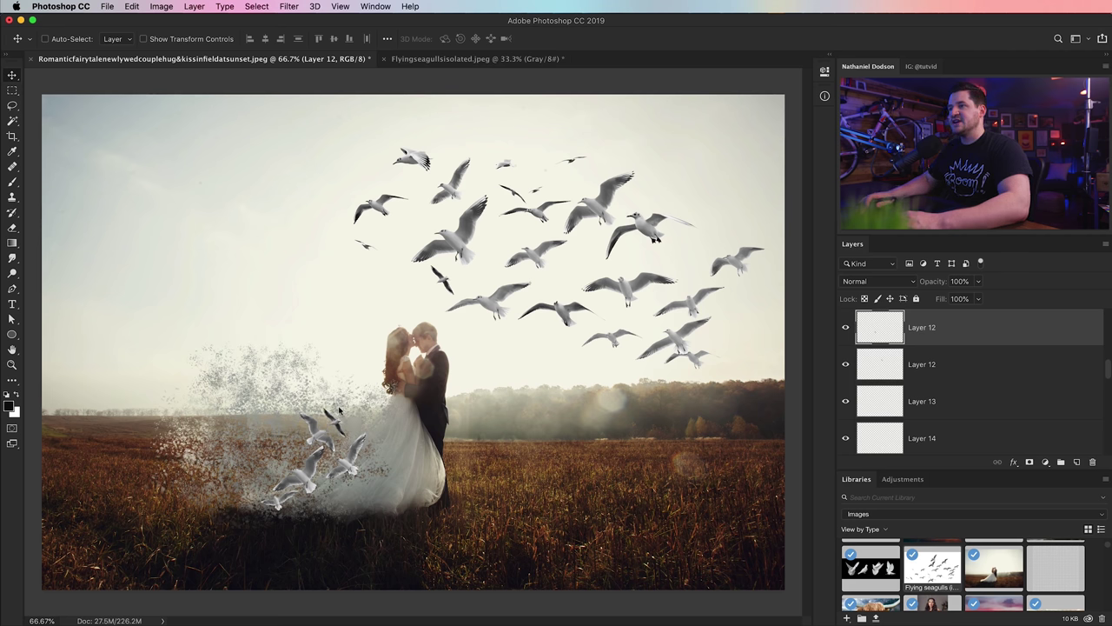
pyautogui.press('super+t')
pyautogui.moveTo(340, 411); pyautogui.dragTo(360, 375)
pyautogui.press('Return')
pyautogui.press('super+t')
pyautogui.press('super+t')
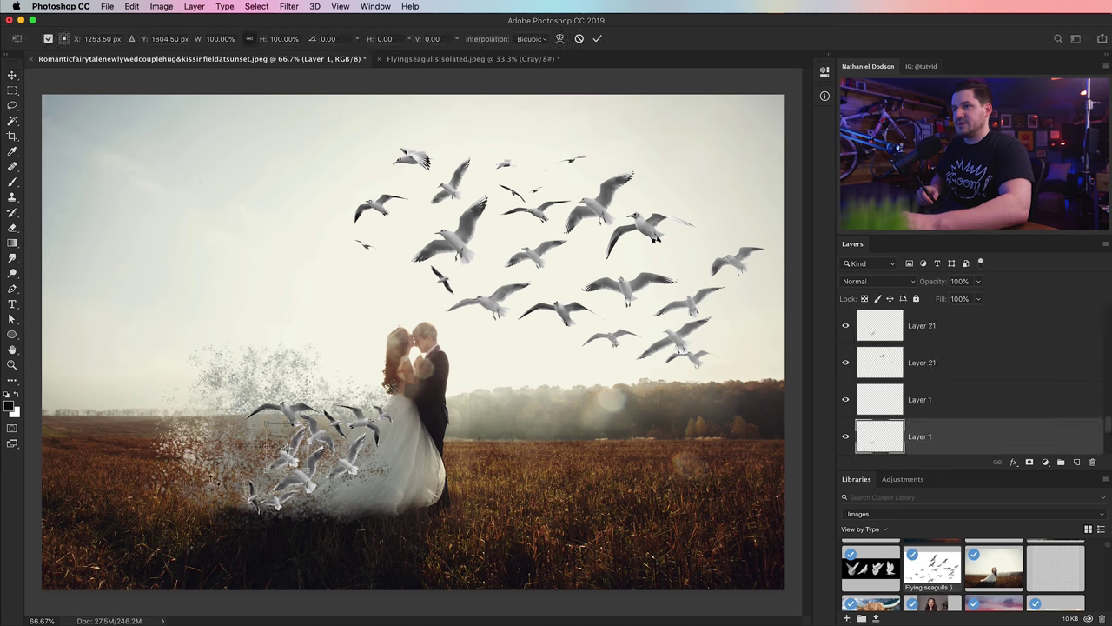
pyautogui.press('Return')
# Add transformed seagull copies along the lower outer edge of the particle cloud and above the birds already placed.
pyautogui.press('super+t')
pyautogui.moveTo(157, 433); pyautogui.dragTo(181, 444)
pyautogui.press('Return')
pyautogui.moveTo(487, 304); pyautogui.dragTo(326, 400)
pyautogui.press('super+t')
pyautogui.press('Return')
pyautogui.press('super+t')
pyautogui.press('Return')
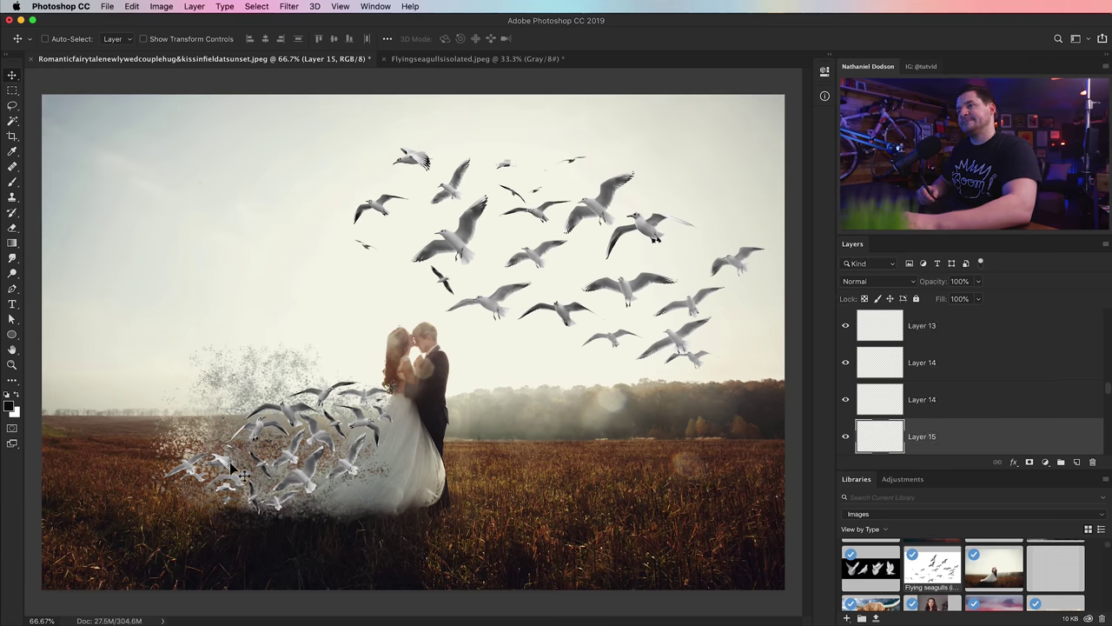
# Spread further seagull copies over the middle and outer part of the particle cloud, flipping several horizontally for variety.
pyautogui.press('super+t')
pyautogui.rightClick(273, 314)
pyautogui.click(318, 461)
pyautogui.rightClick(191, 419)
pyautogui.click(246, 569)
pyautogui.rightClick(174, 355)
pyautogui.click(211, 504)
pyautogui.moveTo(187, 381); pyautogui.dragTo(184, 391)
# Fill the upper part of the particle cloud with scaled seagull copies and delete the unused seagulls left in the sky.
pyautogui.moveTo(537, 191); pyautogui.dragTo(238, 412)
pyautogui.keyDown('super'); pyautogui.click(658, 236); pyautogui.keyUp('super')
pyautogui.moveTo(454, 235); pyautogui.dragTo(274, 239)
pyautogui.moveTo(608, 223); pyautogui.dragTo(191, 383)
pyautogui.press('super+t')
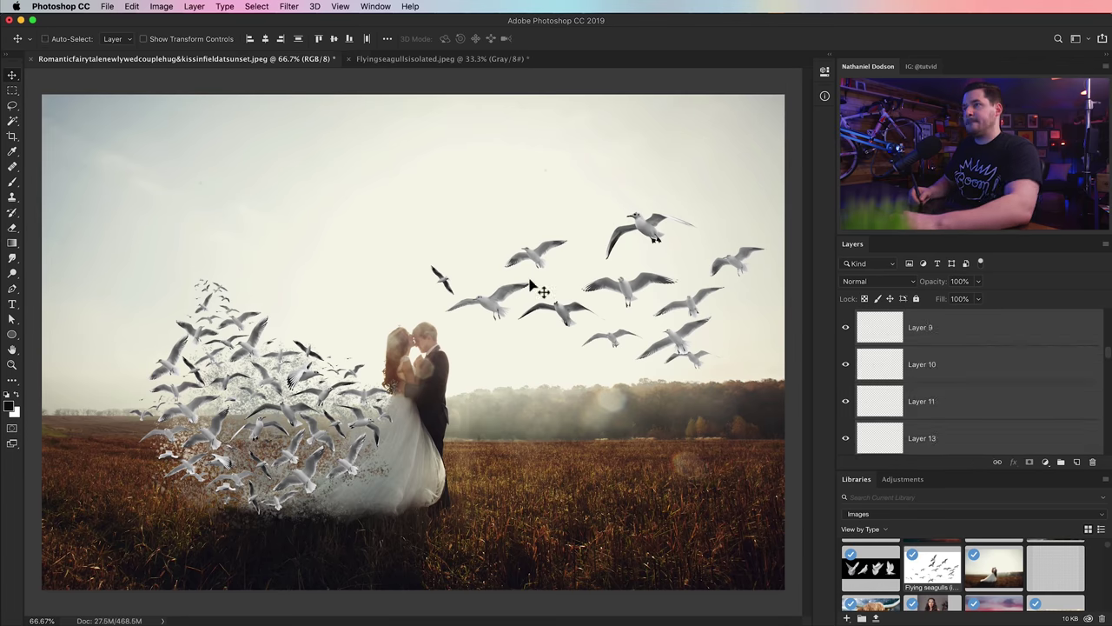
pyautogui.press('Return')
pyautogui.moveTo(189, 302); pyautogui.dragTo(190, 310)
# Group all seagull layers from Layer 2 down to Layer 1 and name the group Birds.
pyautogui.click(957, 330)
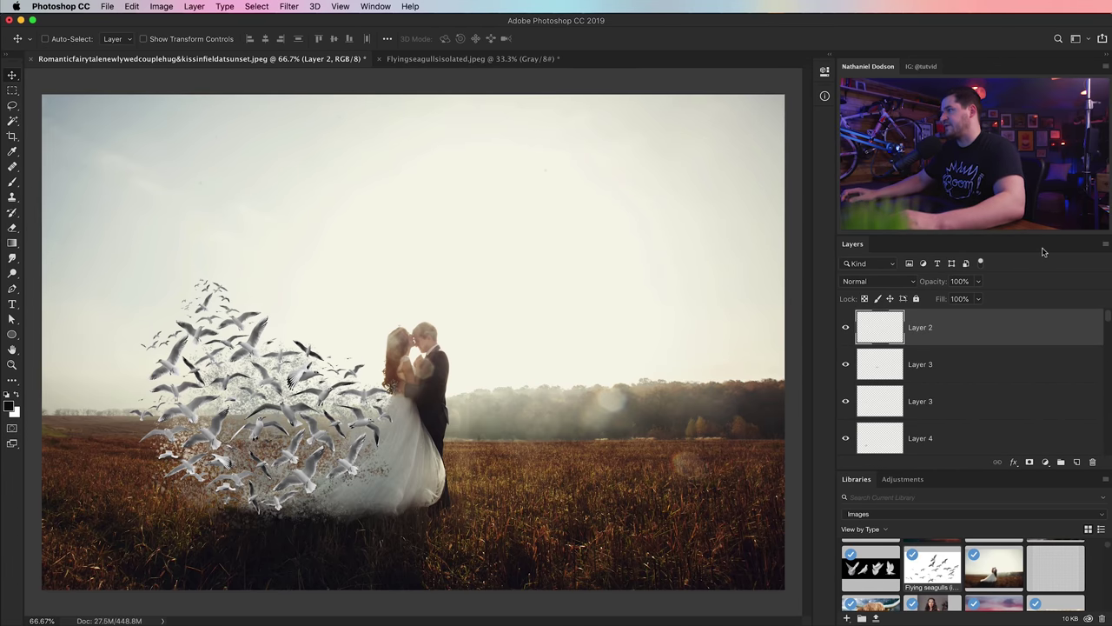
pyautogui.scroll(-5, 977, 360)
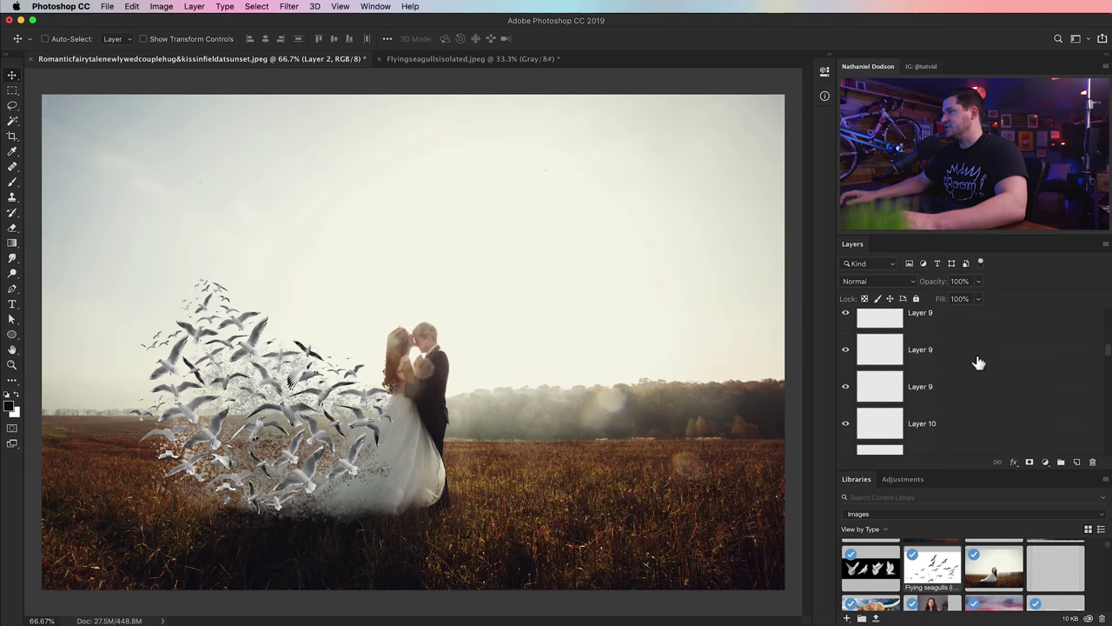
pyautogui.scroll(-8, 978, 362)
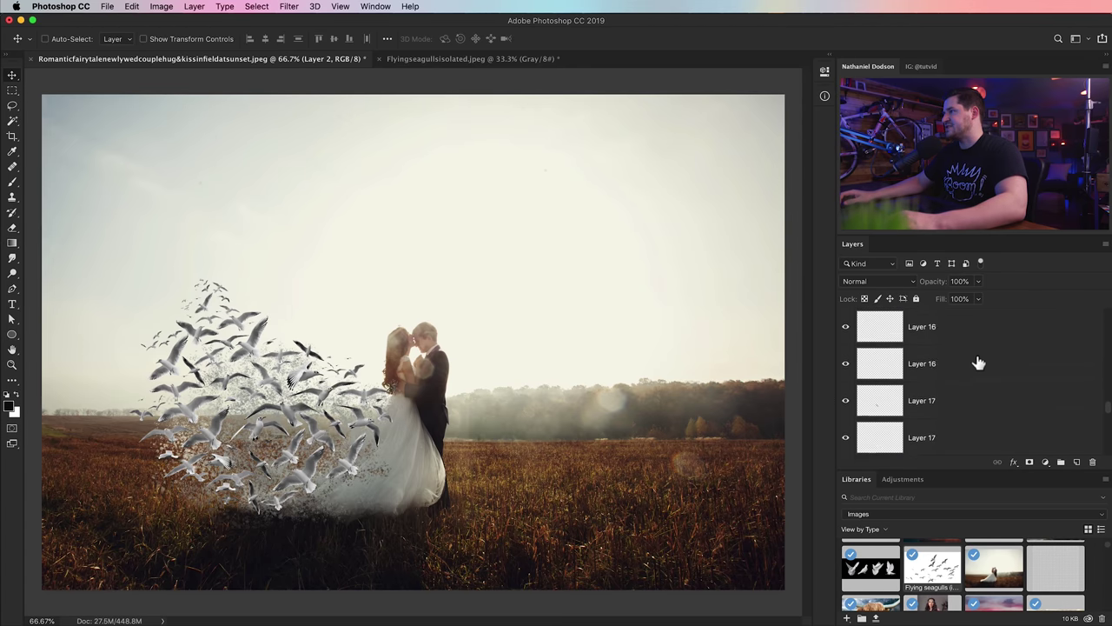
pyautogui.scroll(-10, 978, 362)
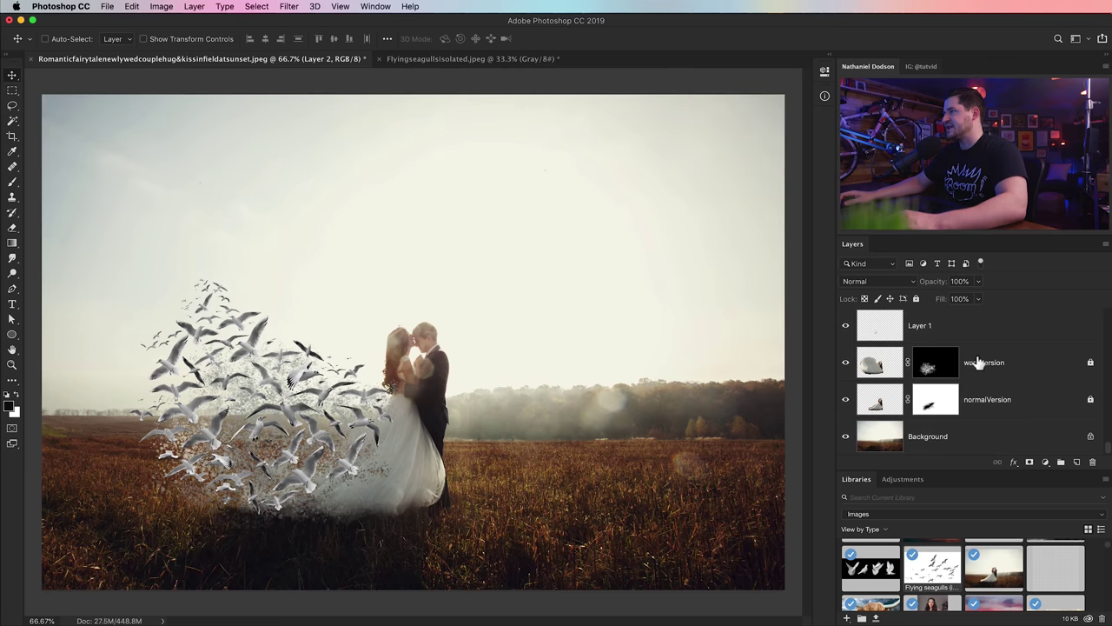
pyautogui.scroll(20, 979, 362)
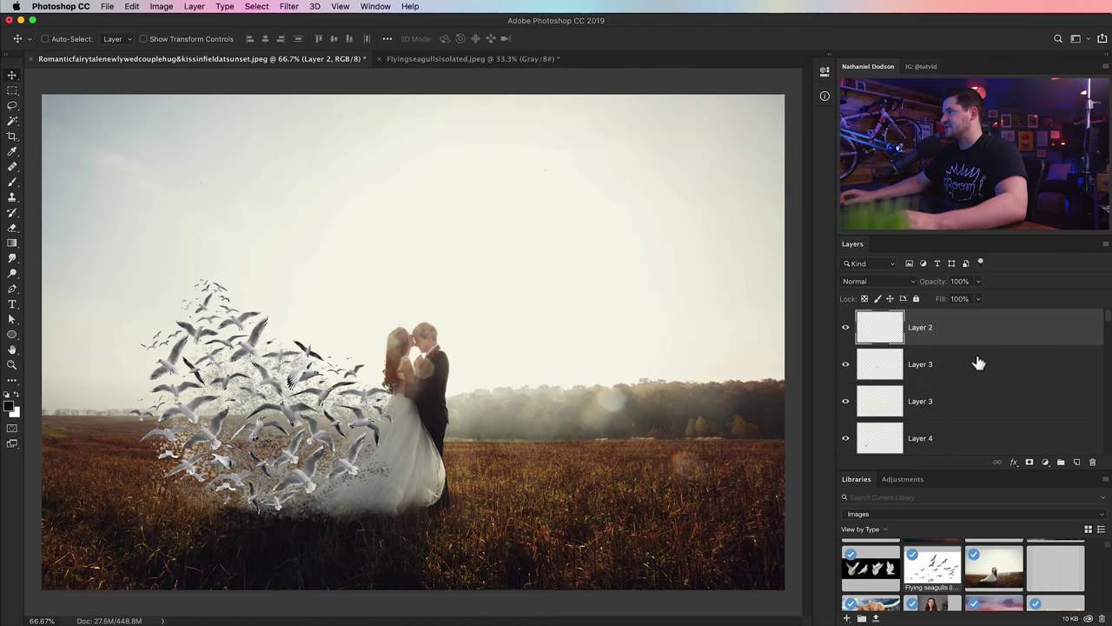
pyautogui.scroll(-20, 958, 334)
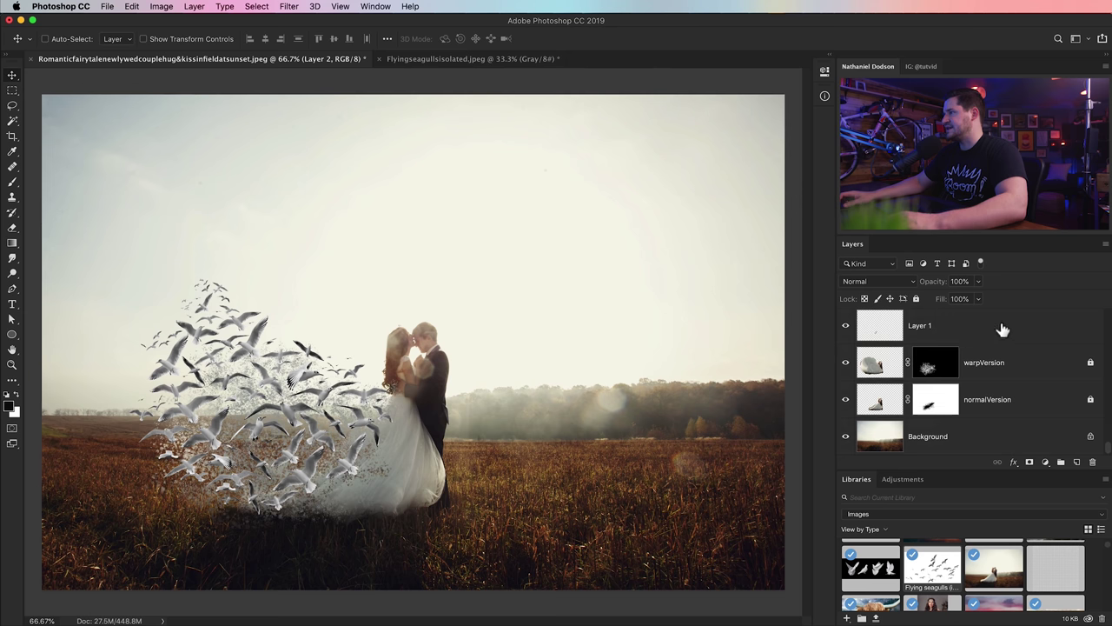
pyautogui.click(1003, 329)
pyautogui.scroll(10, 948, 340)
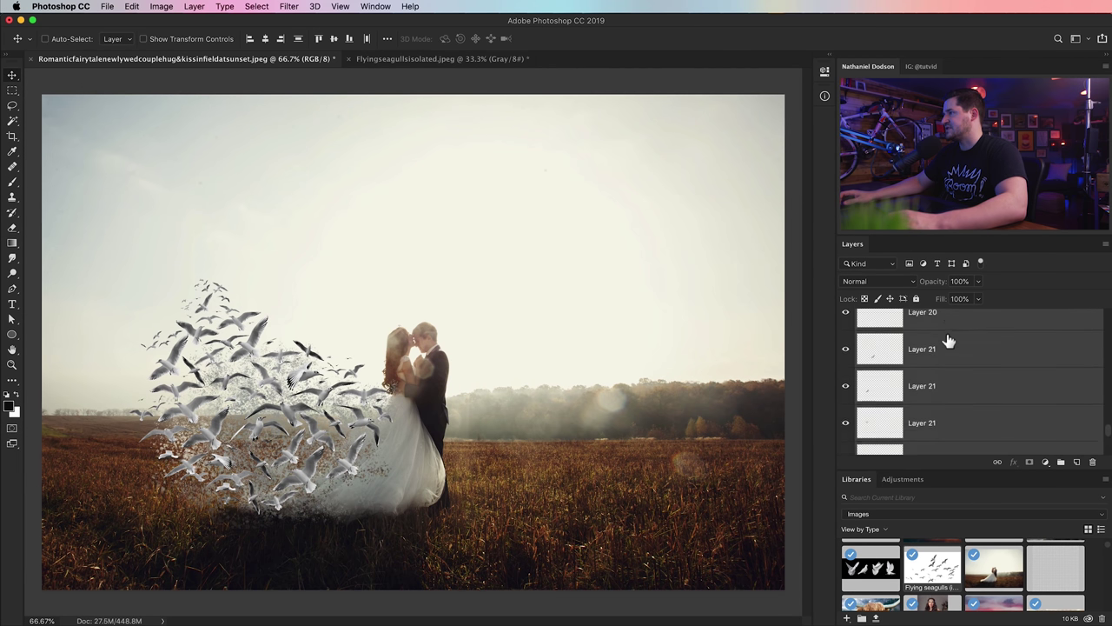
pyautogui.scroll(-4, 948, 340)
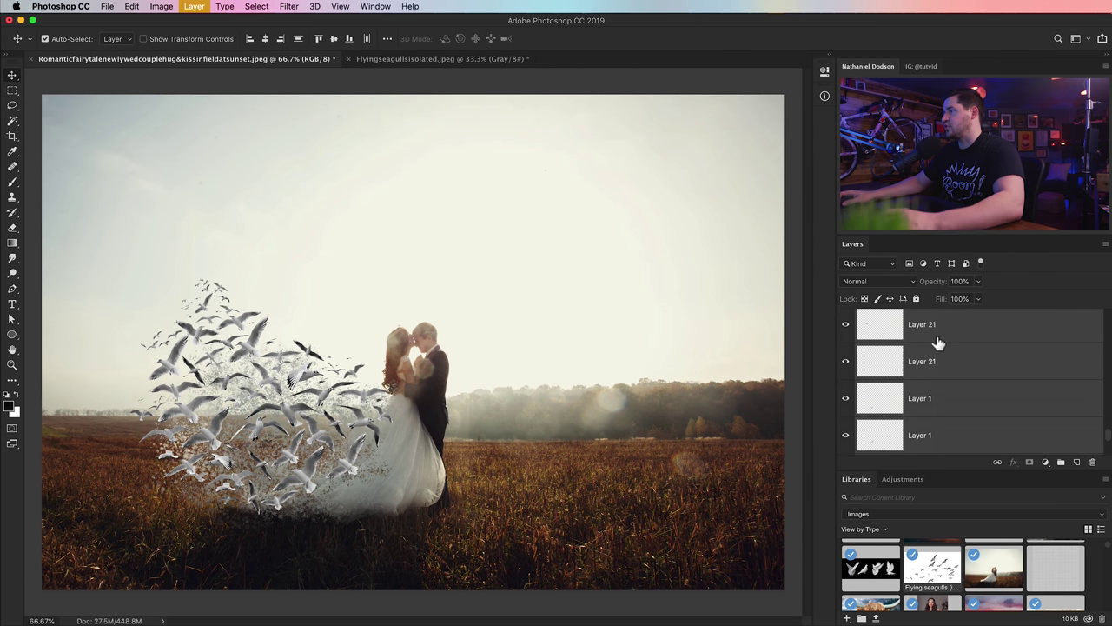
pyautogui.press('super+g')
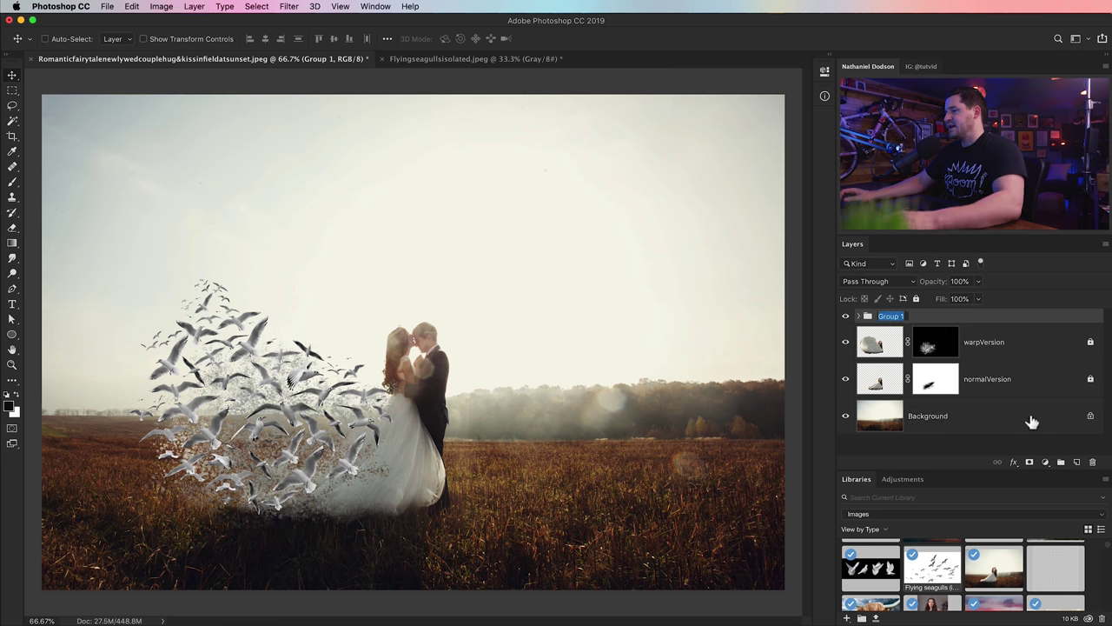
pyautogui.write('Birds')
pyautogui.press('Return')
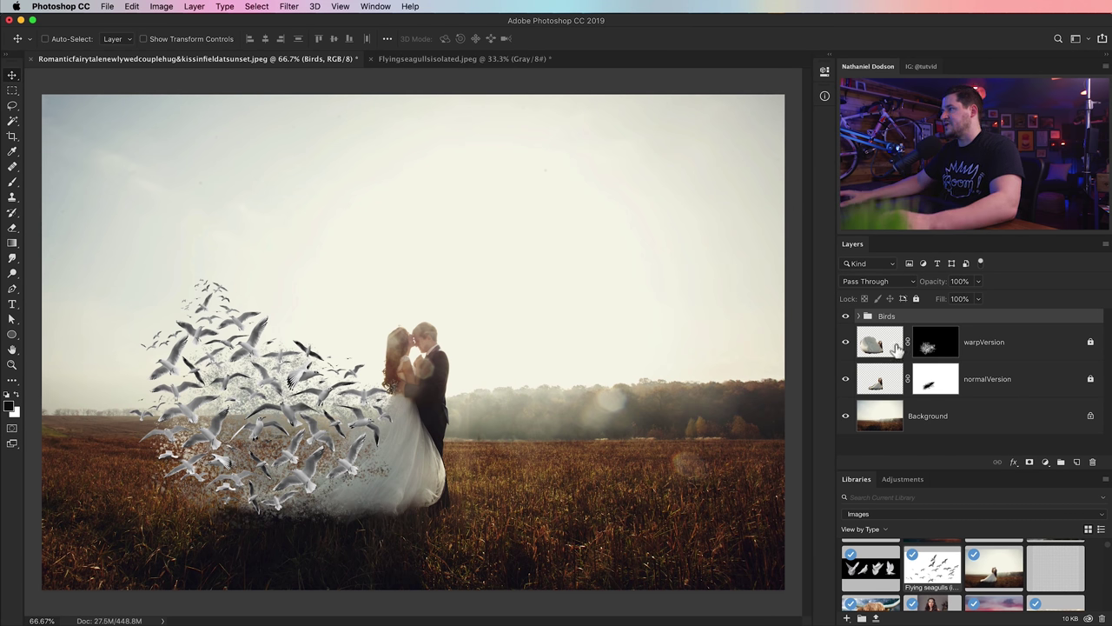
# Toggle the visibility of the Birds group to compare the composite with and without the seagulls.
pyautogui.click(847, 318)
pyautogui.click(847, 318)
pyautogui.click(847, 318)
pyautogui.click(847, 318)
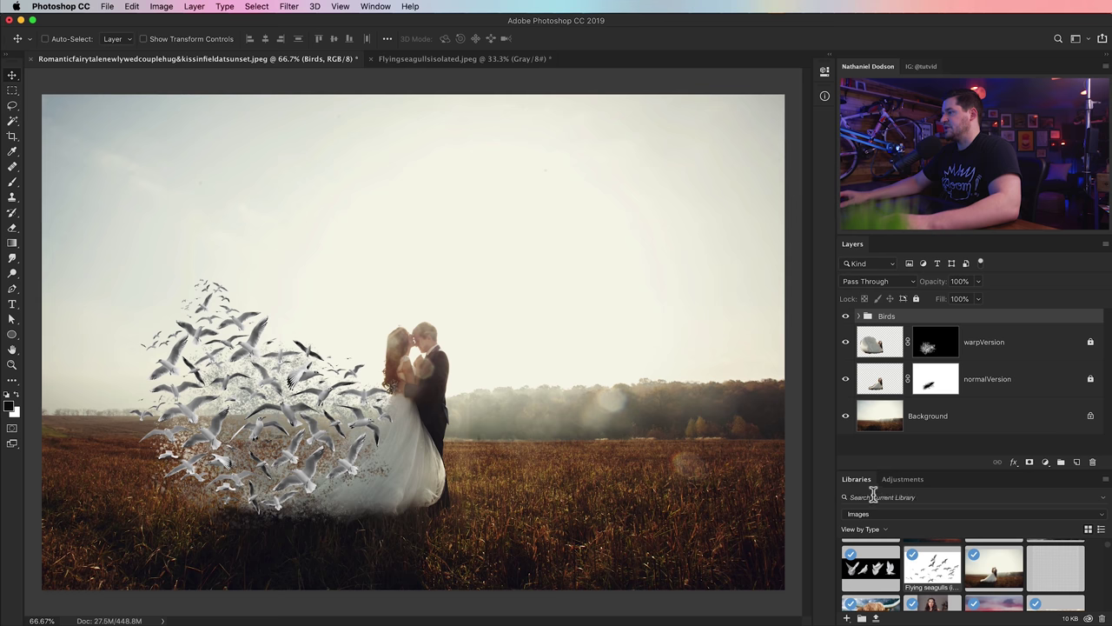
# Add a Curves adjustment clipped to the Birds group, raise its black point and lift the upper tones to input 168, output 209.
pyautogui.click(902, 479)
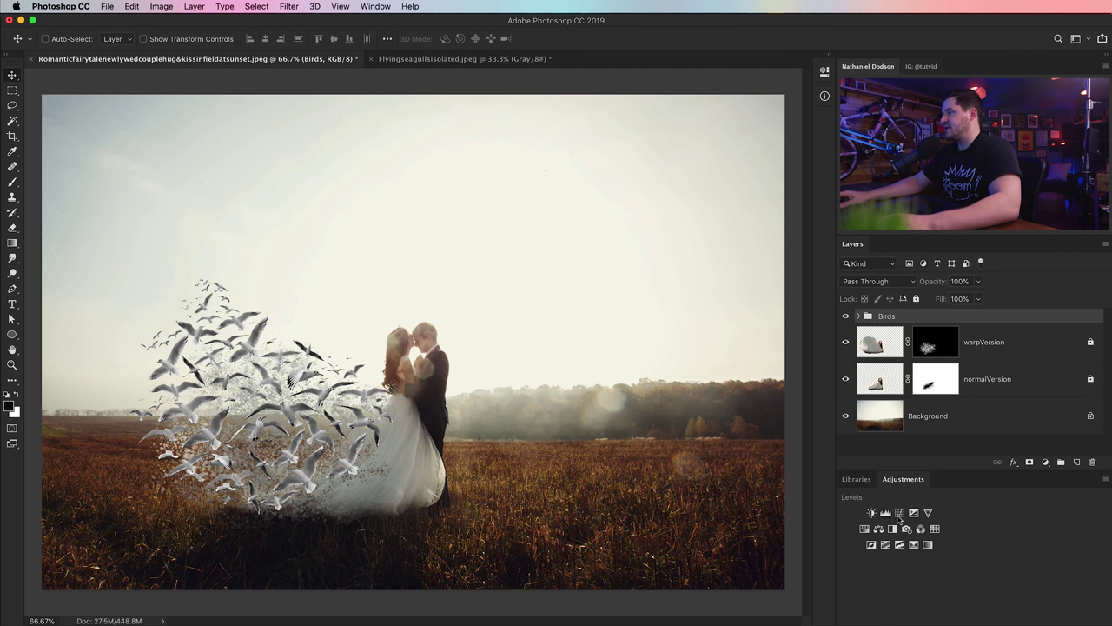
pyautogui.click(900, 514)
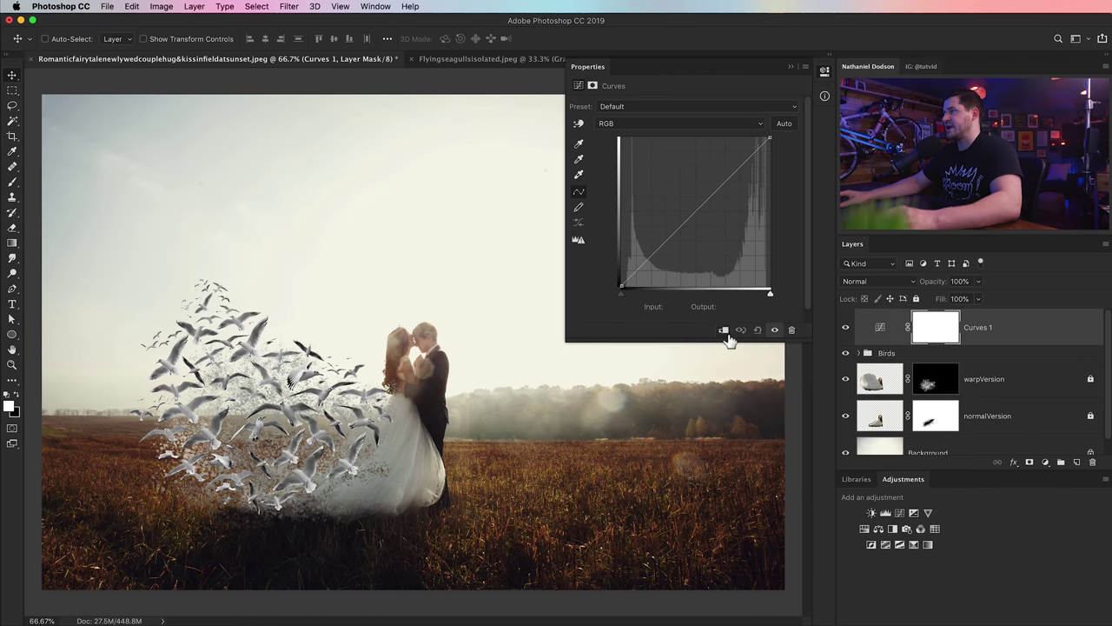
pyautogui.click(724, 332)
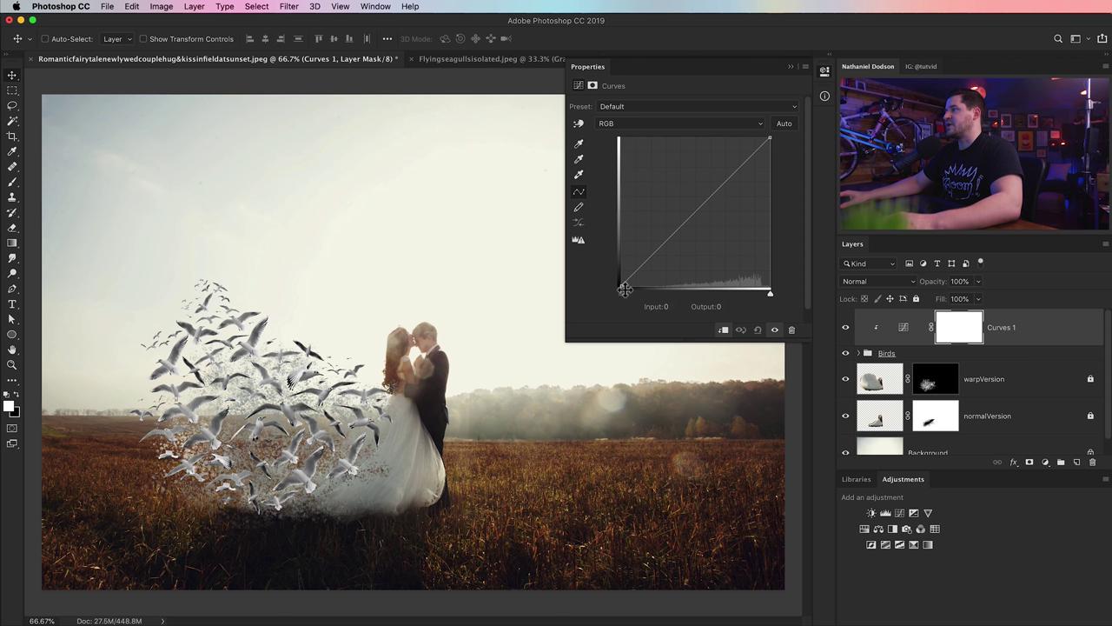
pyautogui.moveTo(622, 288); pyautogui.dragTo(618, 258)
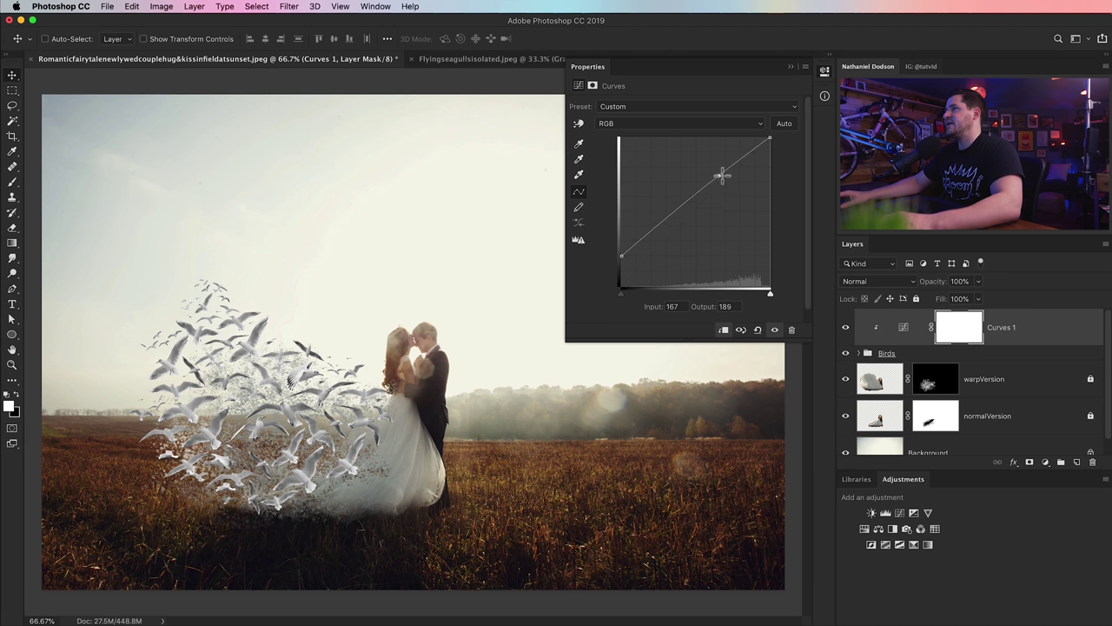
pyautogui.moveTo(721, 176); pyautogui.dragTo(721, 165)
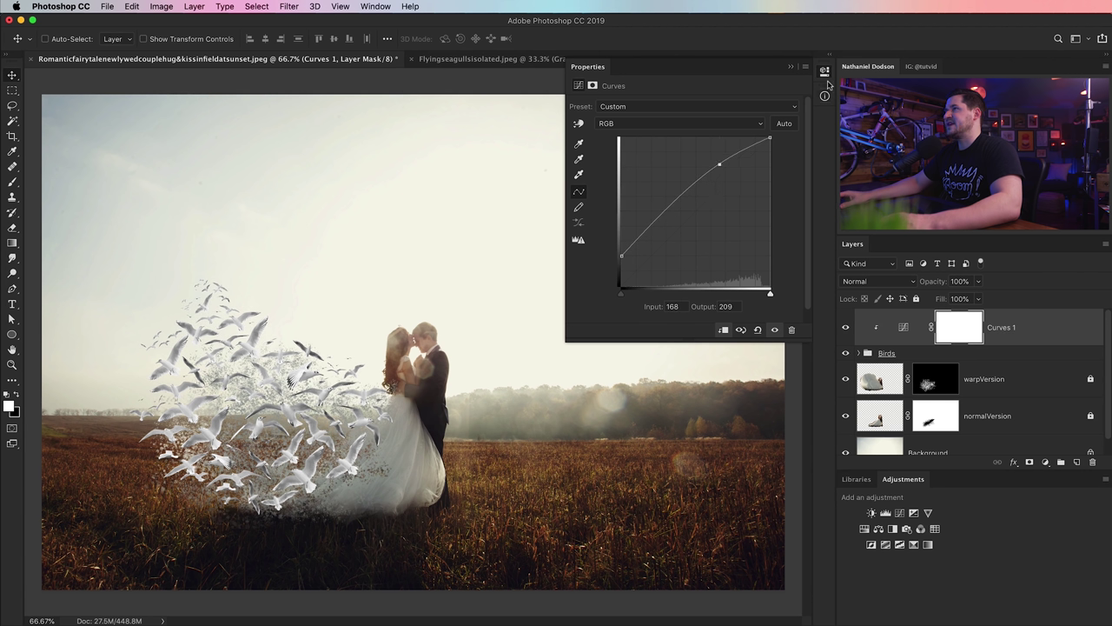
pyautogui.click(825, 73)
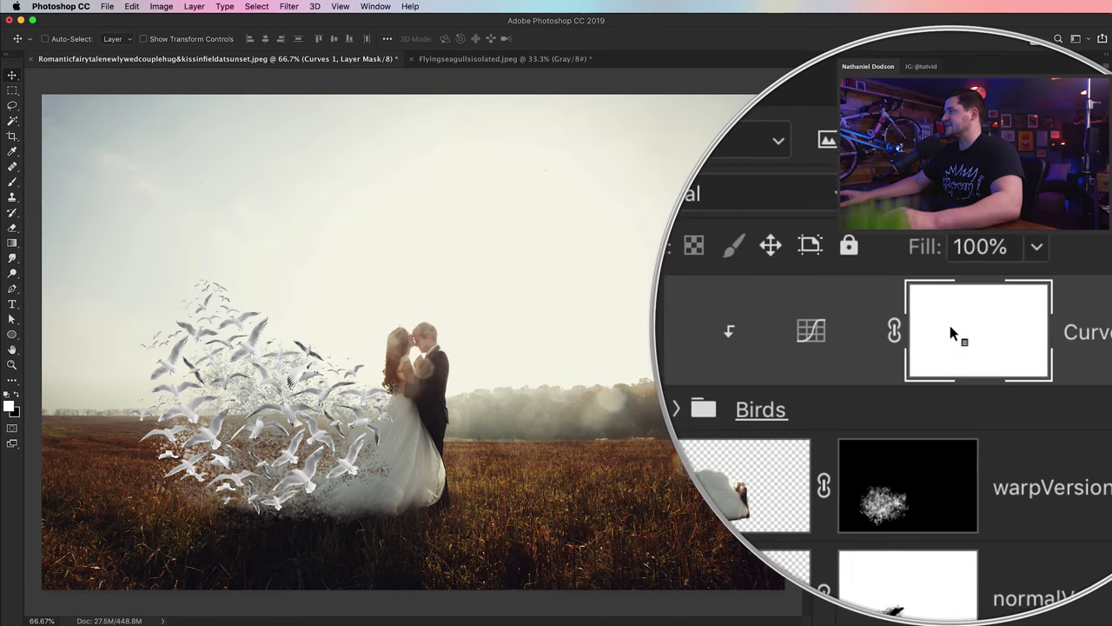
# Paint black on the Curves 1 mask over the lowest seagulls to remove the brightening there.
pyautogui.press('b')
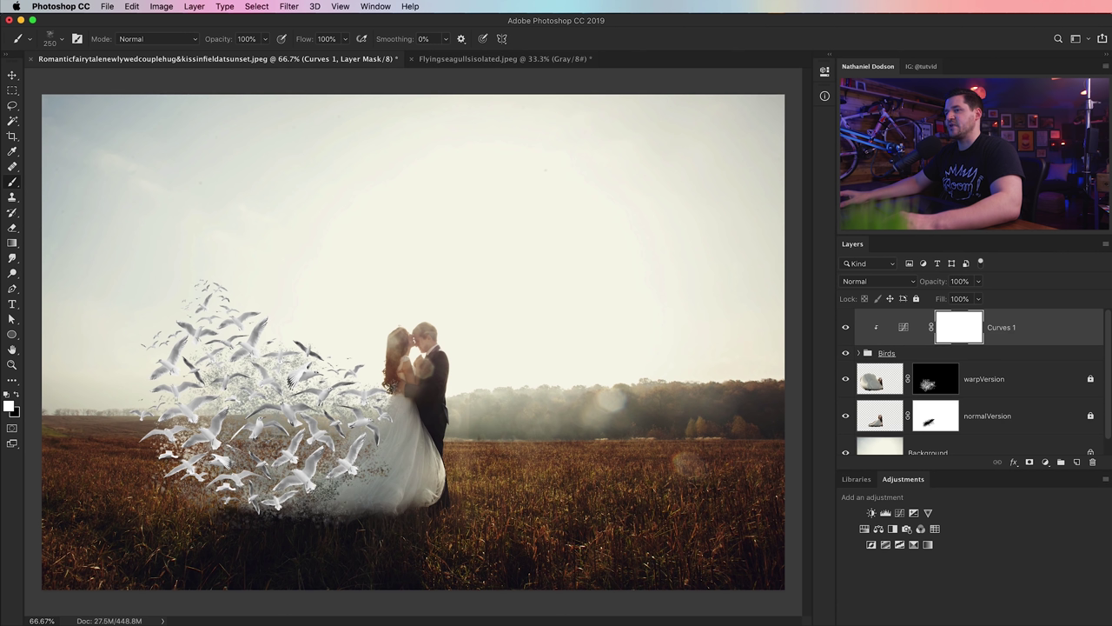
pyautogui.click(15, 395)
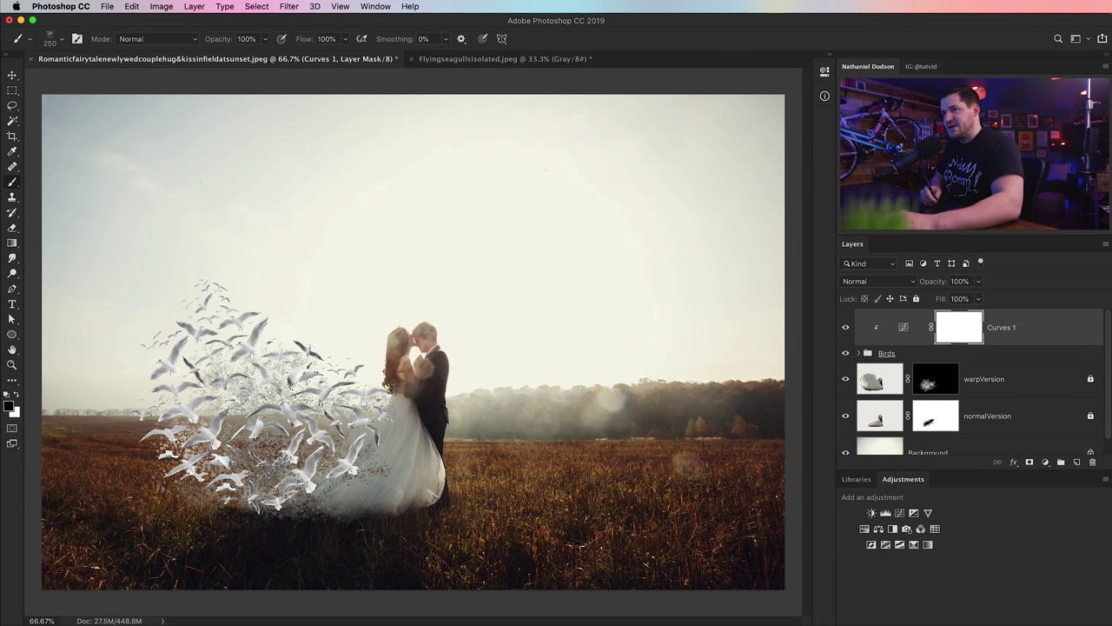
pyautogui.moveTo(274, 509)
pyautogui.mouseDown()
pyautogui.moveTo(344, 468)
pyautogui.moveTo(350, 434)
pyautogui.moveTo(188, 456)
pyautogui.moveTo(227, 494)
pyautogui.moveTo(311, 487)
pyautogui.moveTo(372, 453)
pyautogui.moveTo(162, 488)
pyautogui.mouseUp()
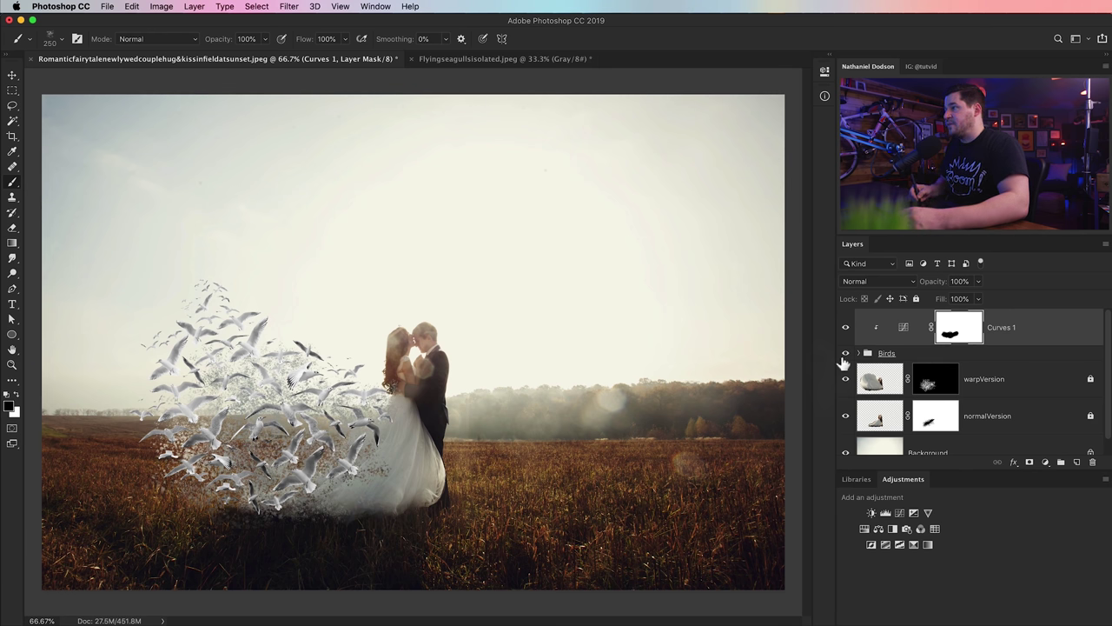
# Add a layer mask to the Birds group and paint black with the particle brush where the seagulls meet the dress.
pyautogui.click(886, 357)
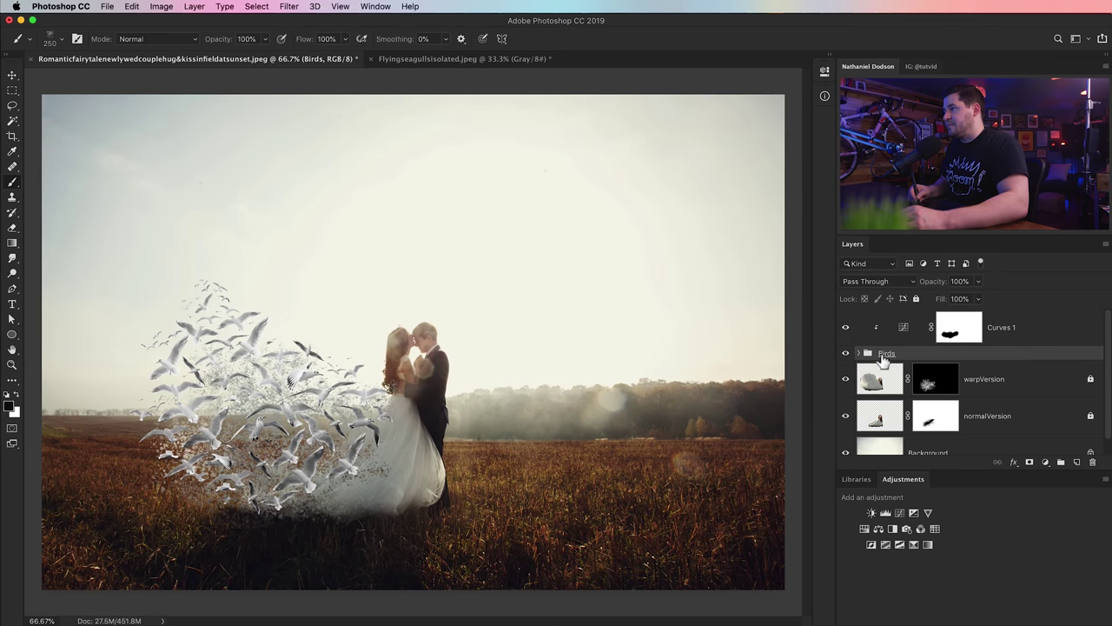
pyautogui.click(1029, 462)
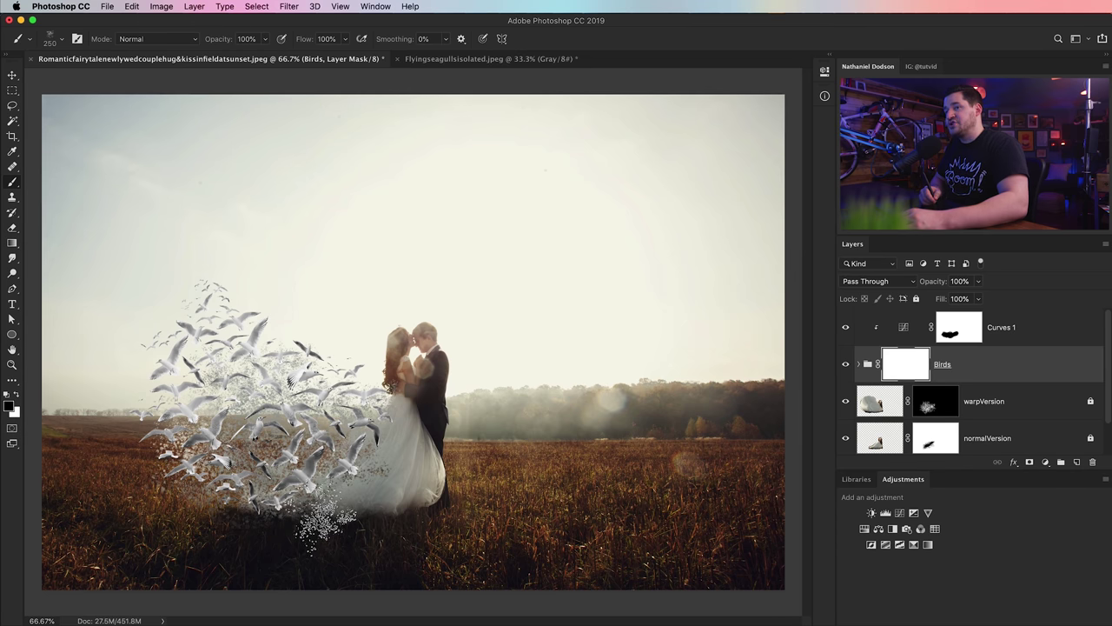
pyautogui.moveTo(294, 510); pyautogui.dragTo(266, 518)
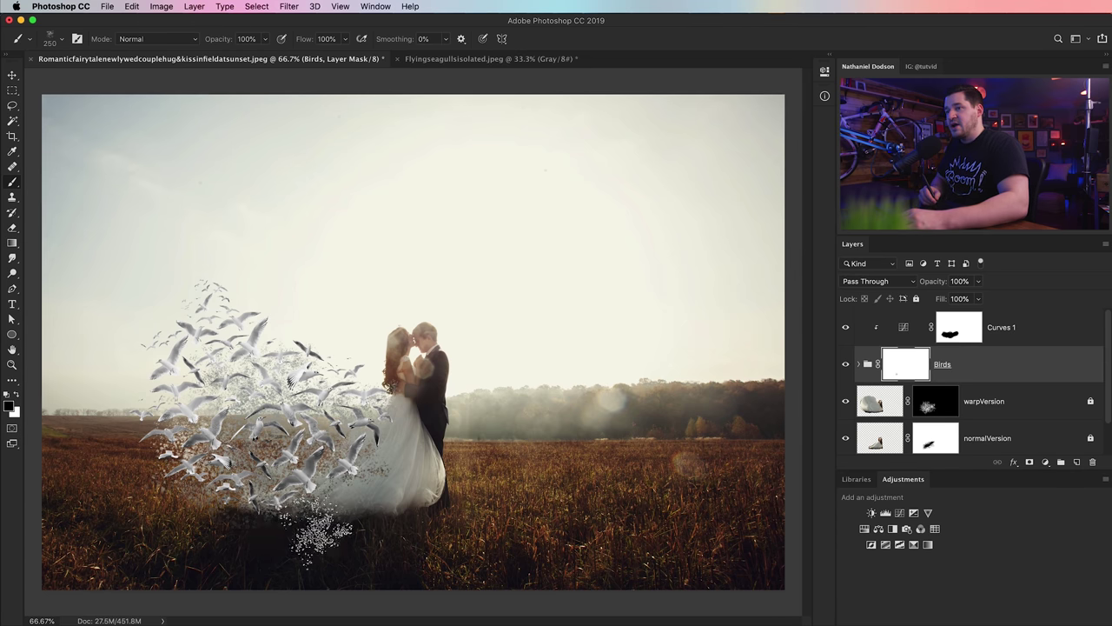
pyautogui.moveTo(363, 502); pyautogui.dragTo(381, 479)
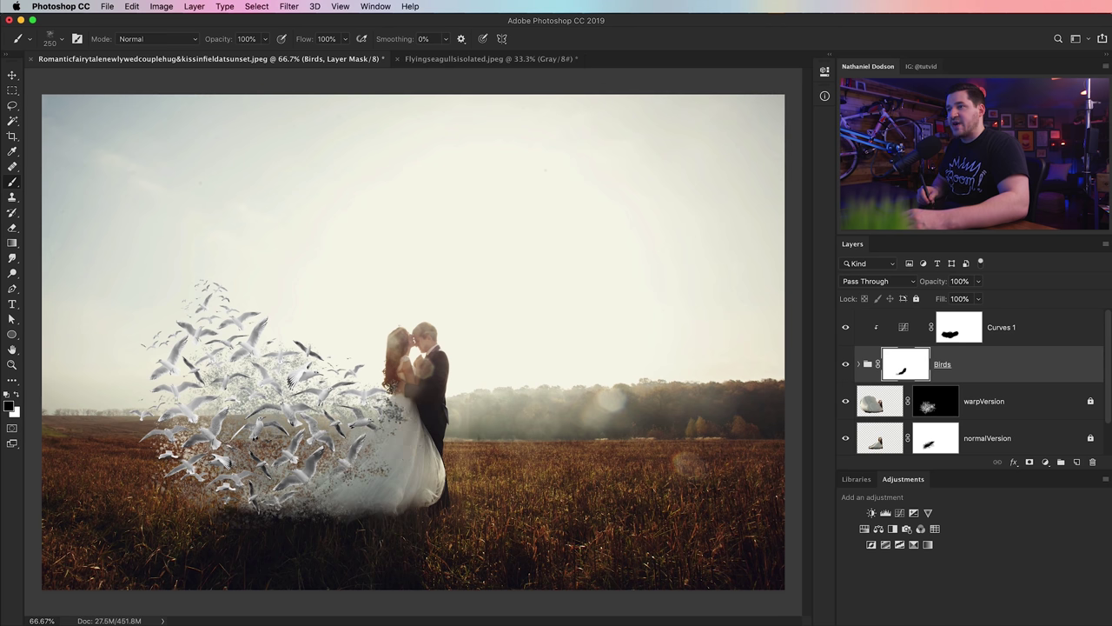
# Paint black on the Birds group's mask with a larger particle brush over the seagulls beside the dress and along the flock's lower edge.
pyautogui.press(']')
pyautogui.press(']')
pyautogui.press(']')
pyautogui.press(']')
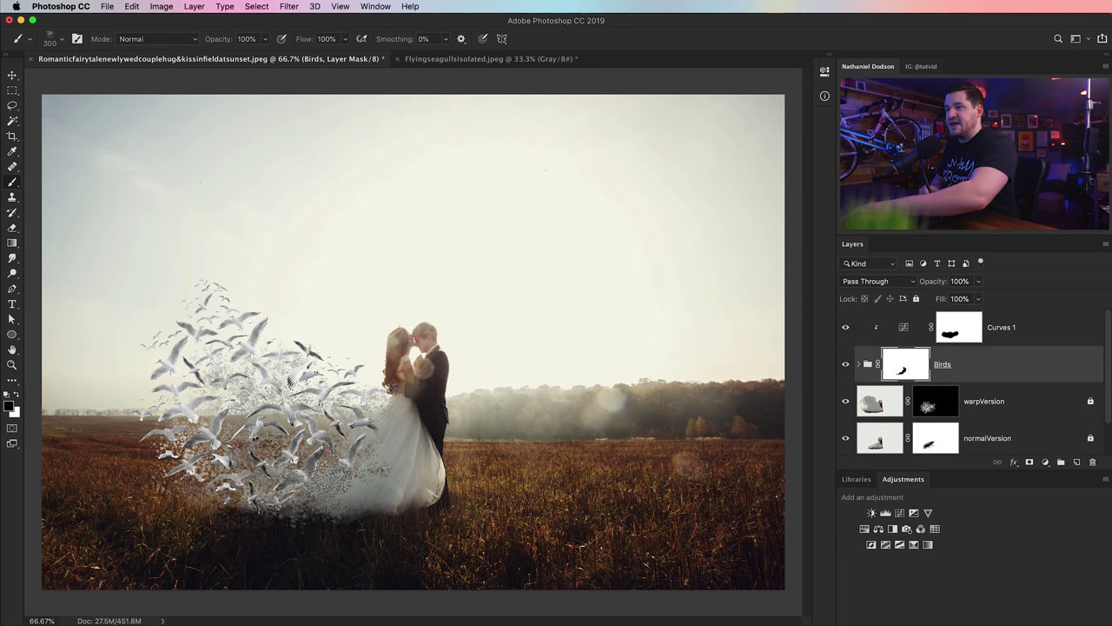
pyautogui.click(303, 487)
pyautogui.click(342, 439)
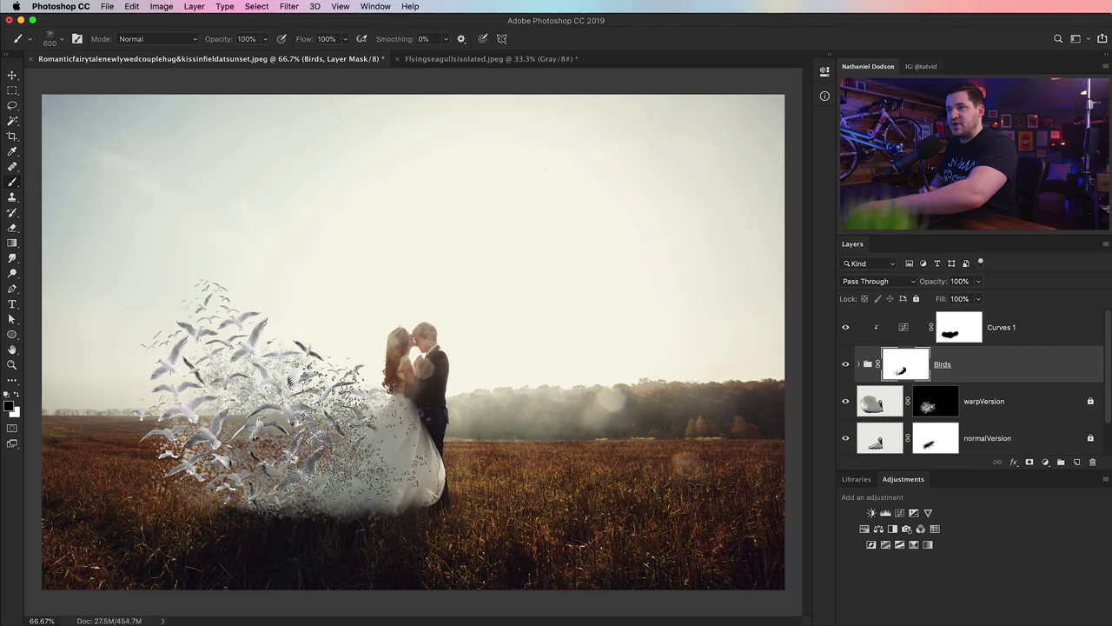
pyautogui.press(']')
pyautogui.press(']')
pyautogui.click(207, 480)
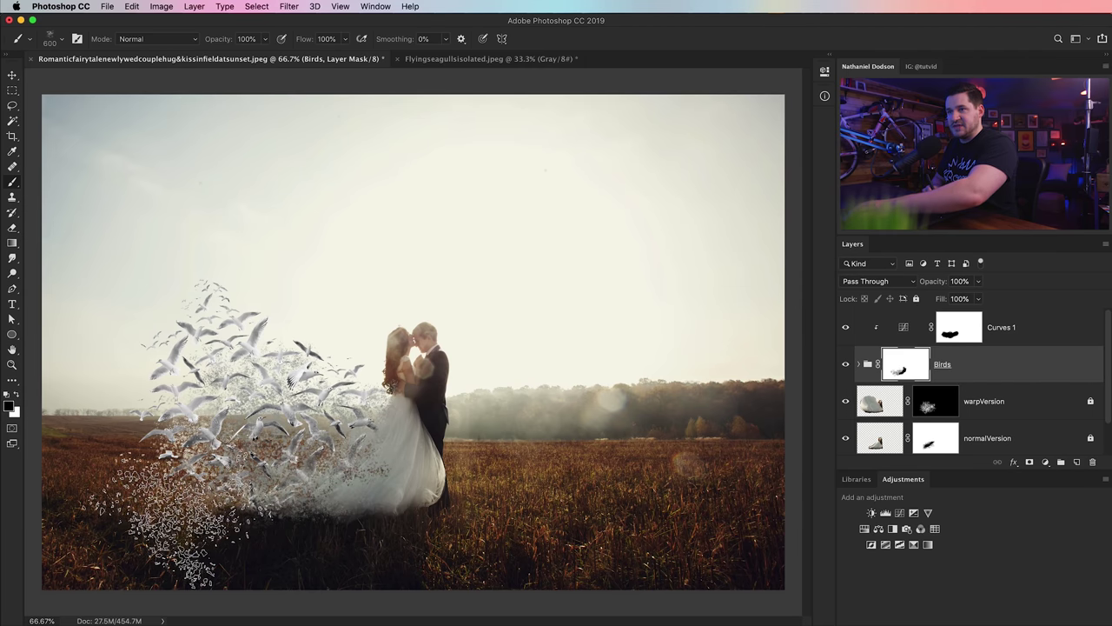
# Check the Birds mask as a color overlay, then use a smaller particle brush to break up more of the low seagulls with black.
pyautogui.press('\\')
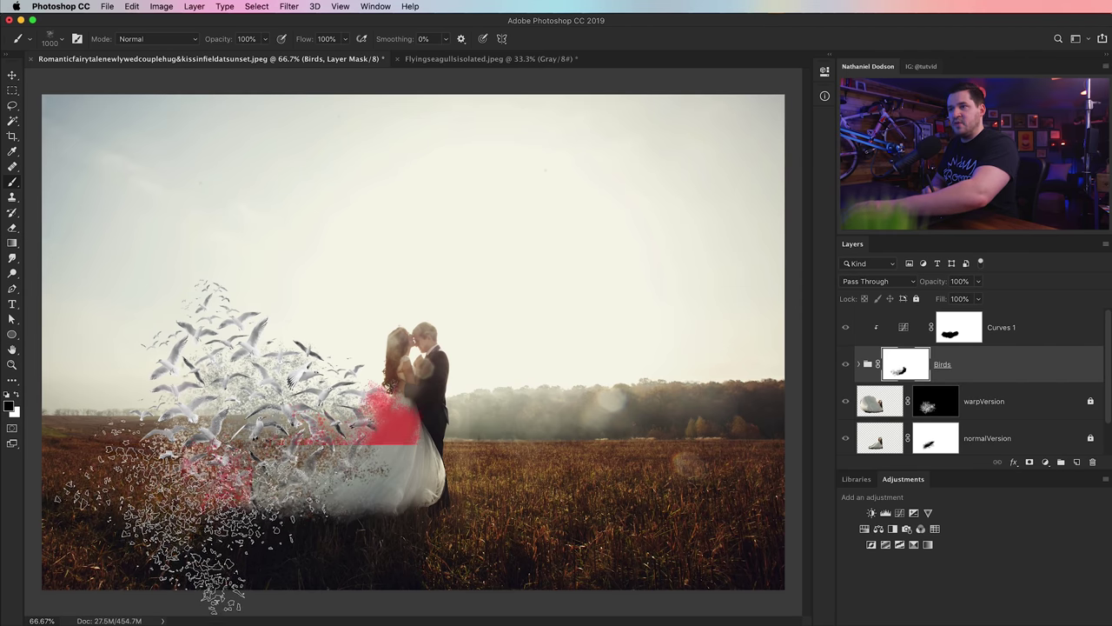
pyautogui.press('[')
pyautogui.press('[')
pyautogui.press('[')
pyautogui.press('[')
pyautogui.press('[')
pyautogui.press('[')
pyautogui.press('[')
pyautogui.press('[')
pyautogui.press('\\')
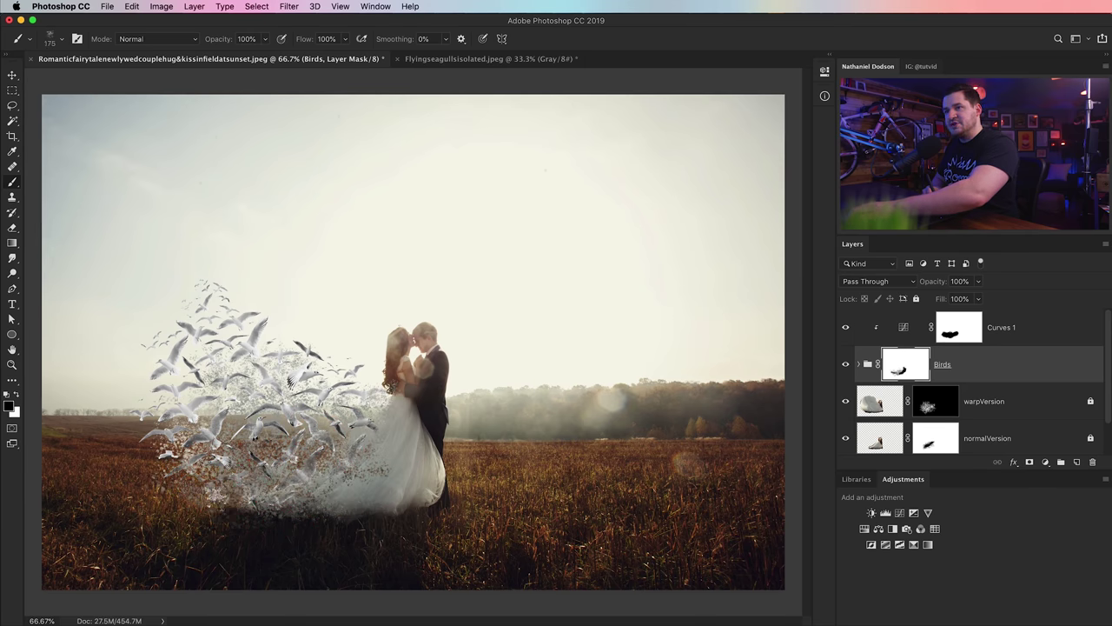
pyautogui.moveTo(165, 470)
pyautogui.mouseDown()
pyautogui.moveTo(139, 462)
pyautogui.moveTo(140, 452)
pyautogui.moveTo(143, 464)
pyautogui.moveTo(172, 477)
pyautogui.mouseUp()
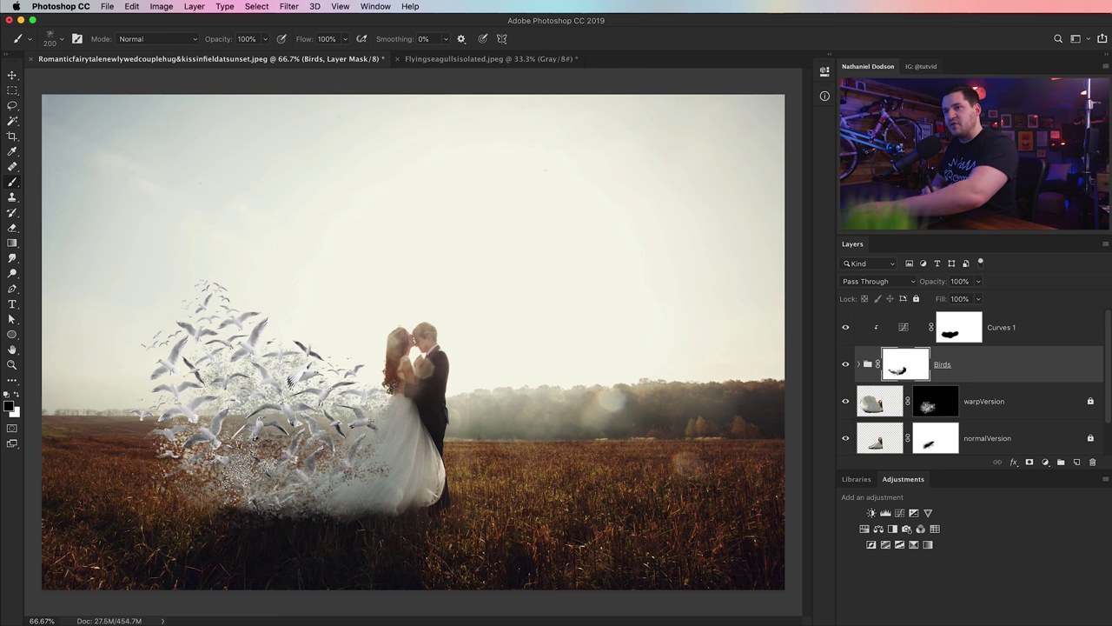
pyautogui.press(']')
pyautogui.press(']')
pyautogui.press(']')
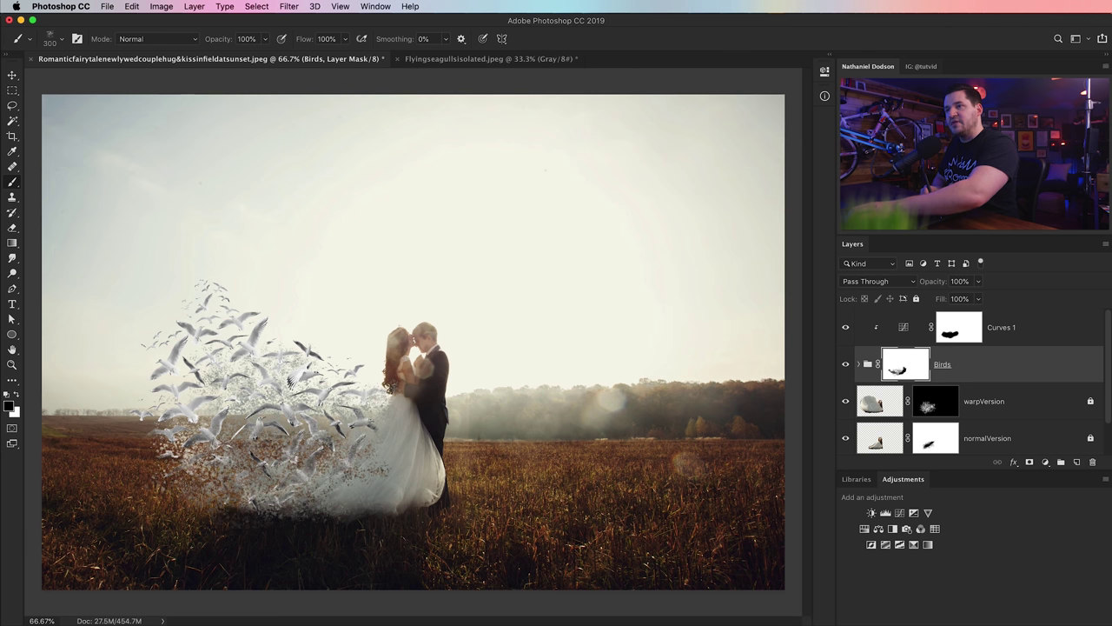
pyautogui.moveTo(316, 427)
pyautogui.mouseDown()
pyautogui.moveTo(285, 408)
pyautogui.moveTo(234, 434)
pyautogui.moveTo(219, 428)
pyautogui.mouseUp()
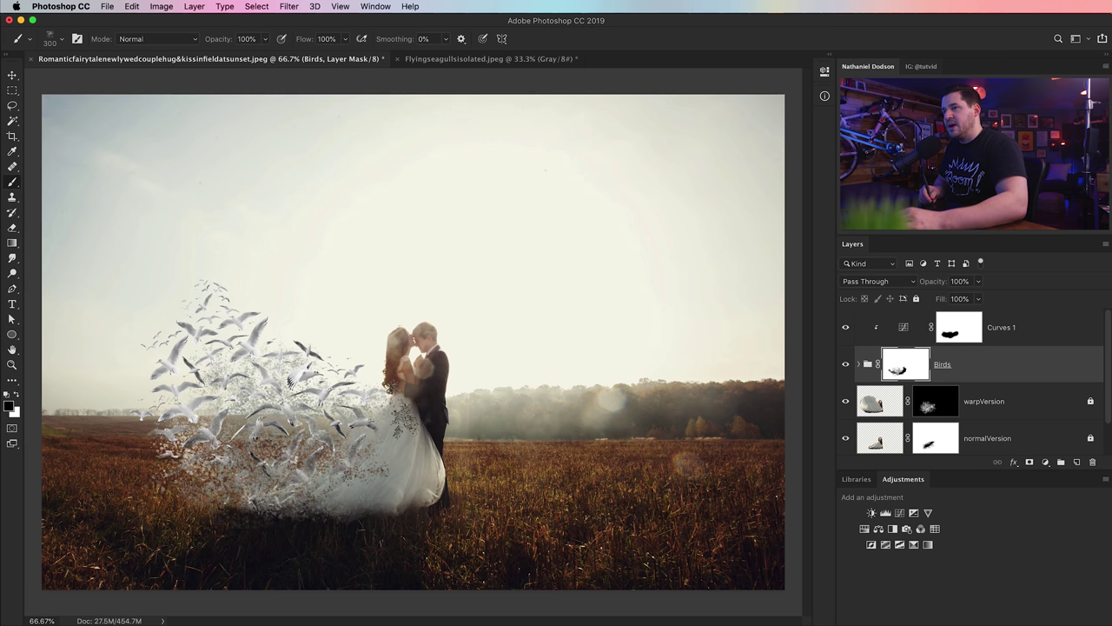
# Unlock the warpVersion layer and paint white on its mask with an enlarged particle brush to reveal more particles around the seagulls.
pyautogui.click(936, 402)
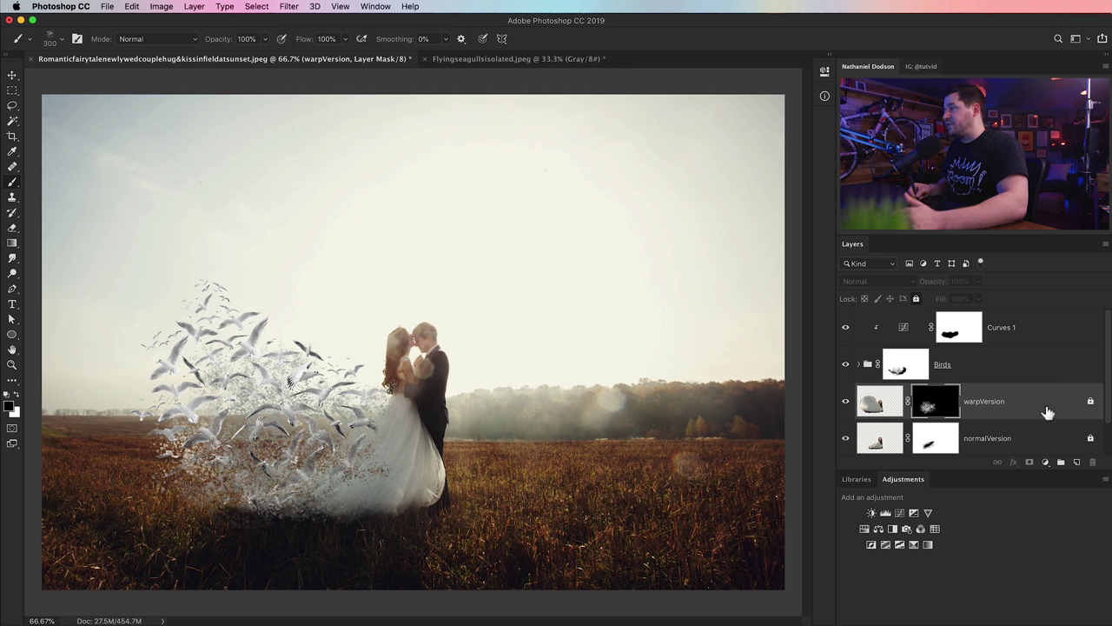
pyautogui.click(1092, 403)
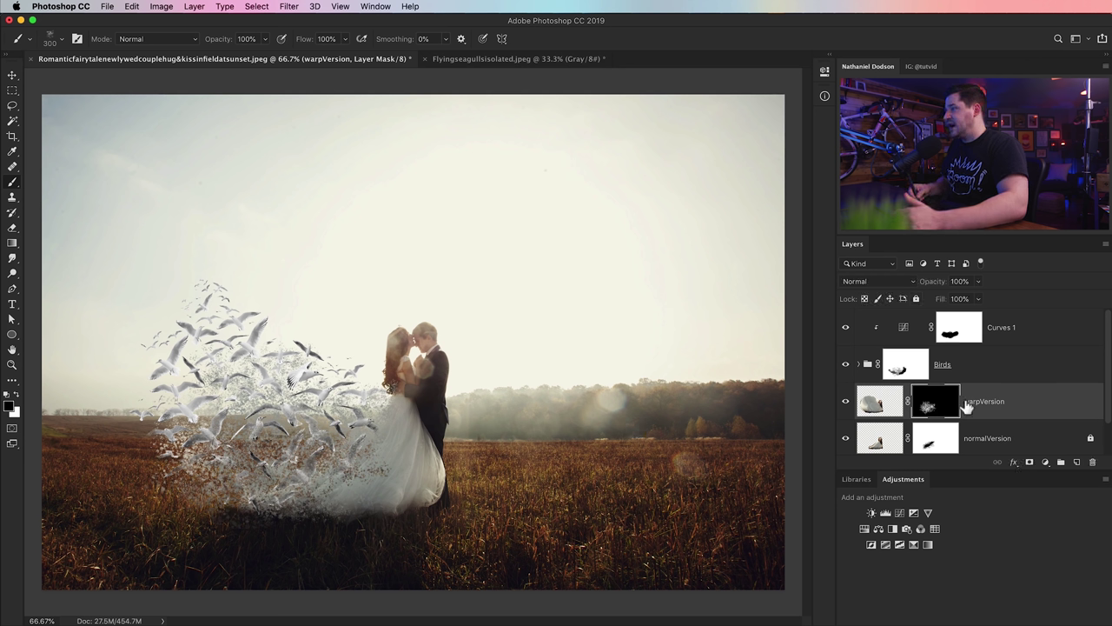
pyautogui.press('x')
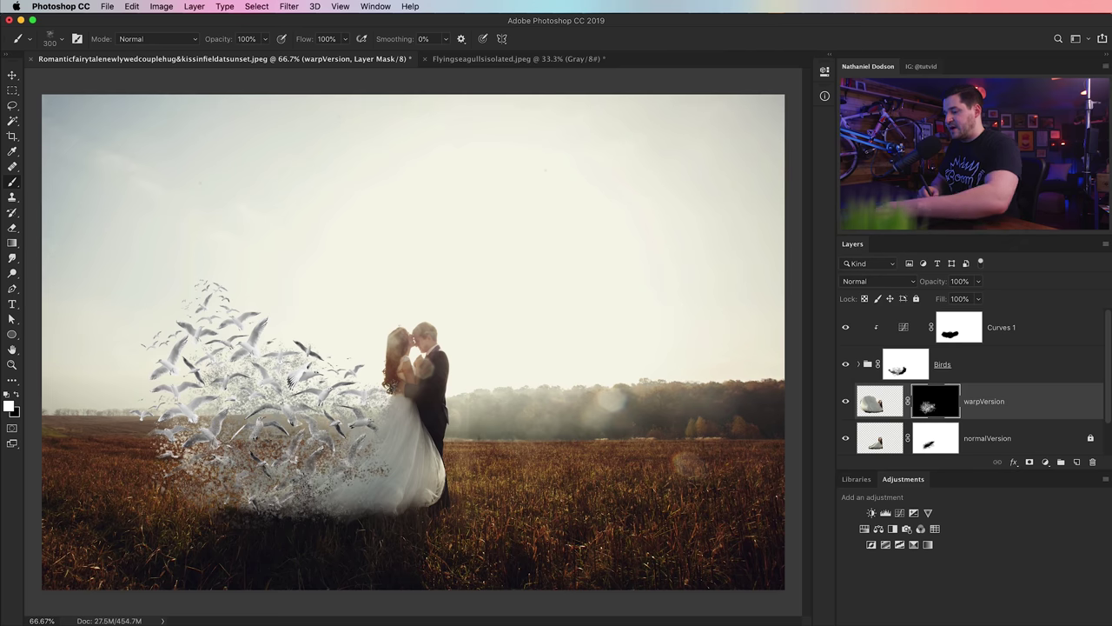
pyautogui.press(']')
pyautogui.press(']')
pyautogui.press(']')
pyautogui.click(206, 479)
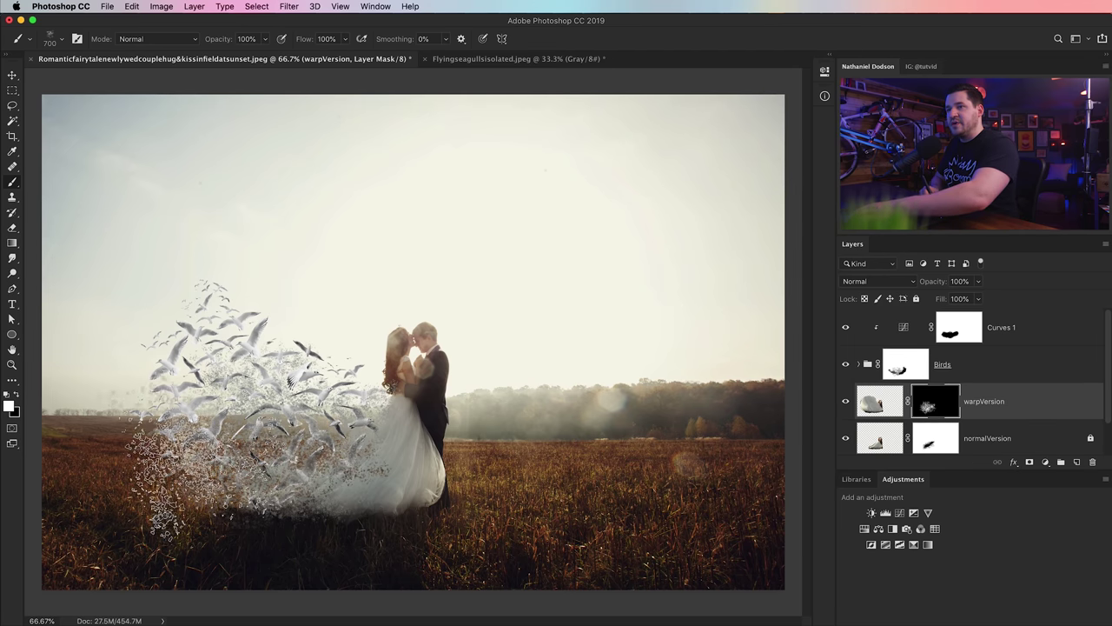
pyautogui.click(230, 396)
# Reduce the brush to 300 and paint white on the warpVersion mask along the flock's upper slope toward the bride.
pyautogui.press('[')
pyautogui.press('[')
pyautogui.press('[')
pyautogui.press('[')
pyautogui.press('[')
pyautogui.press('[')
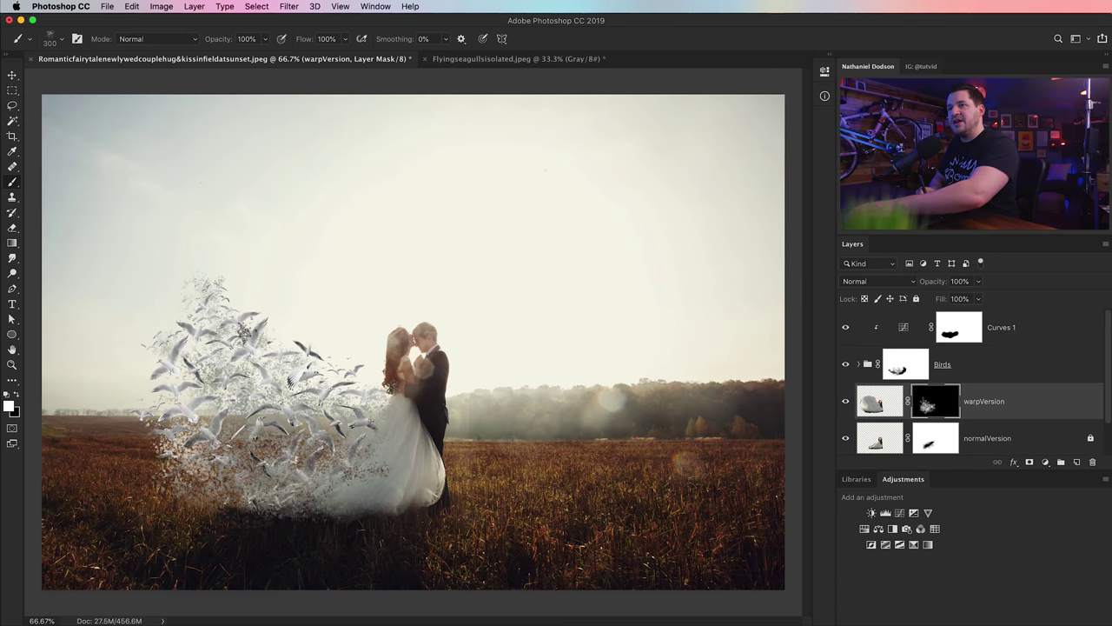
pyautogui.click(297, 363)
pyautogui.press(']')
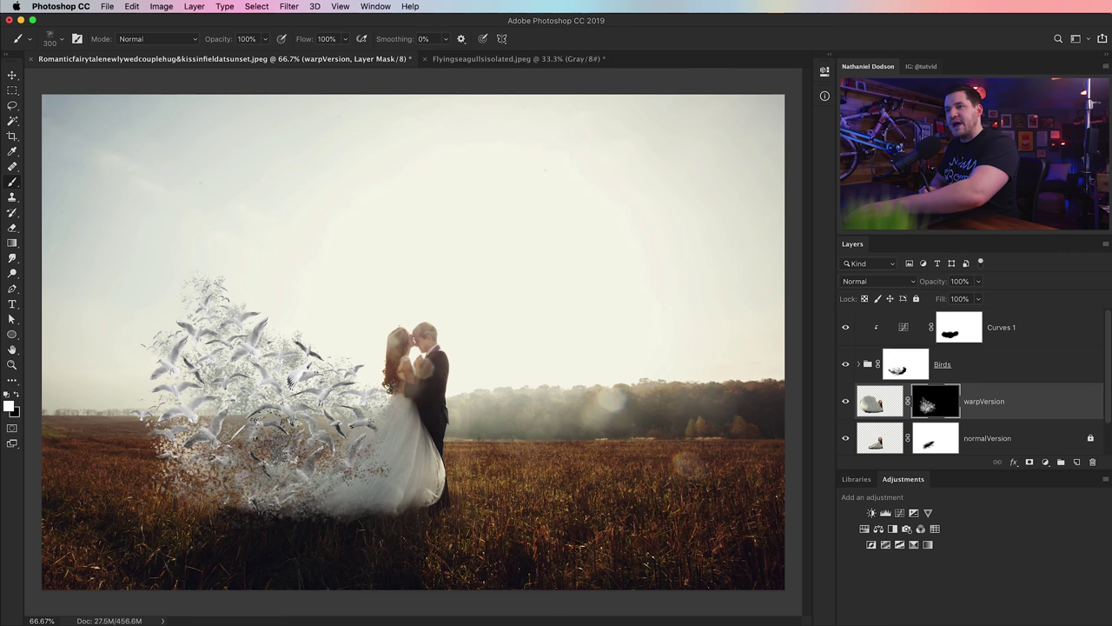
pyautogui.press(']')
pyautogui.press(']')
pyautogui.moveTo(400, 478); pyautogui.dragTo(374, 556)
pyautogui.press('super+z')
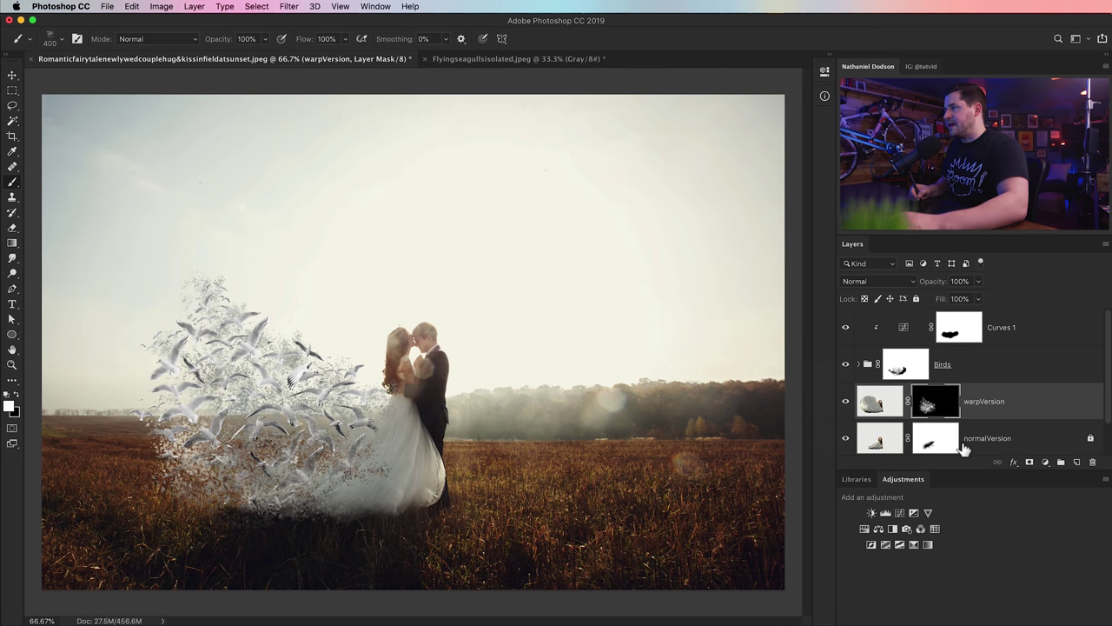
# Add a temporary Black & White adjustment above Curves 1 to judge the seagulls' brightness against the particles.
pyautogui.press('x')
pyautogui.press('v')
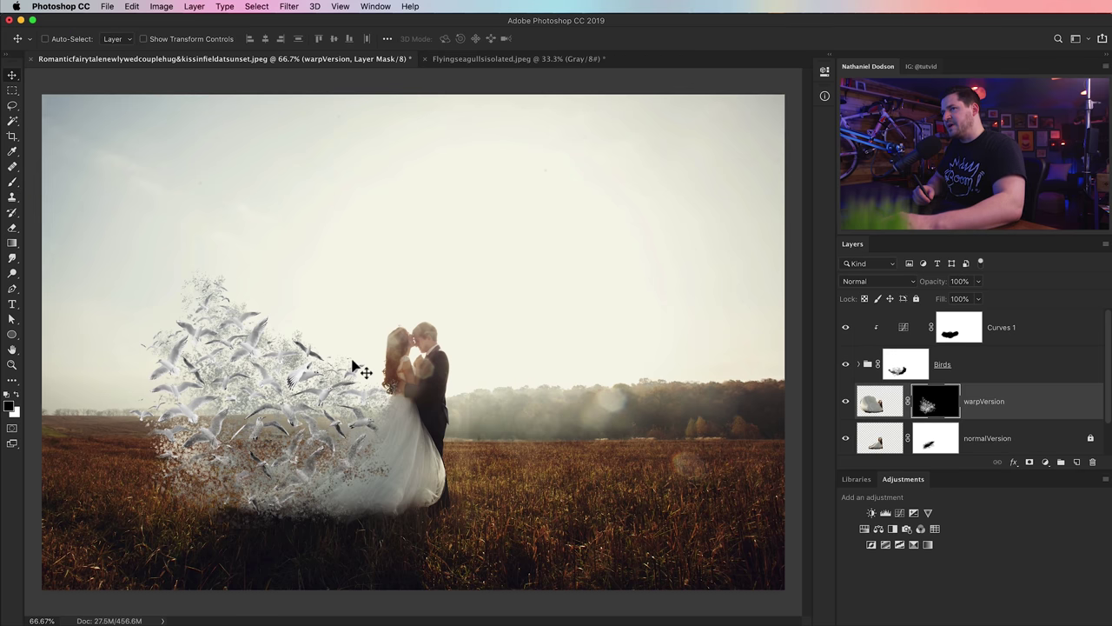
pyautogui.click(977, 342)
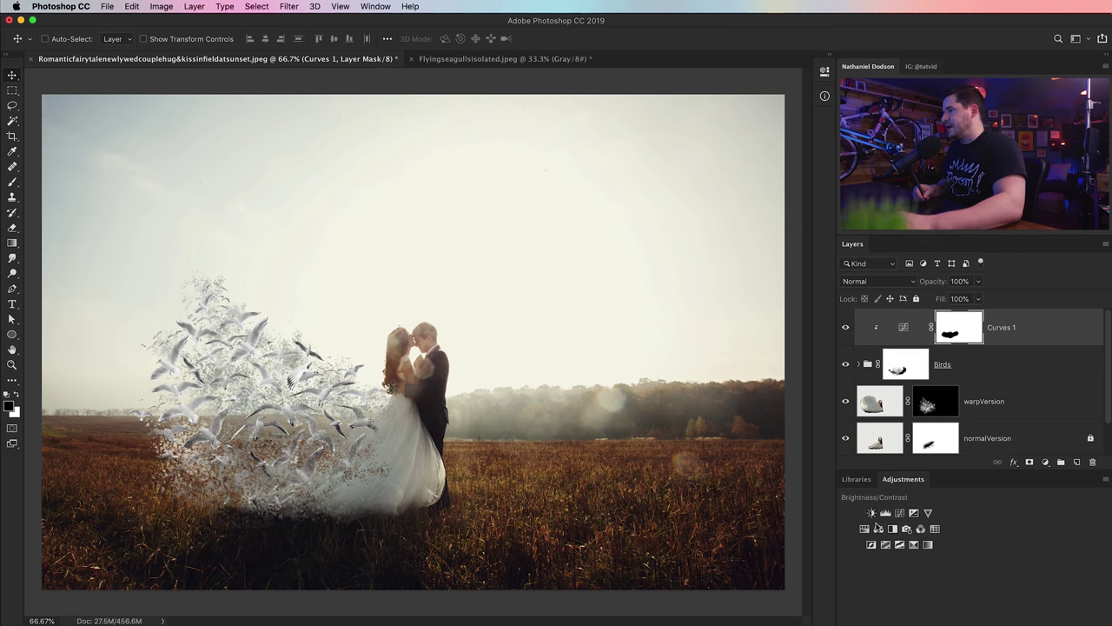
pyautogui.click(893, 529)
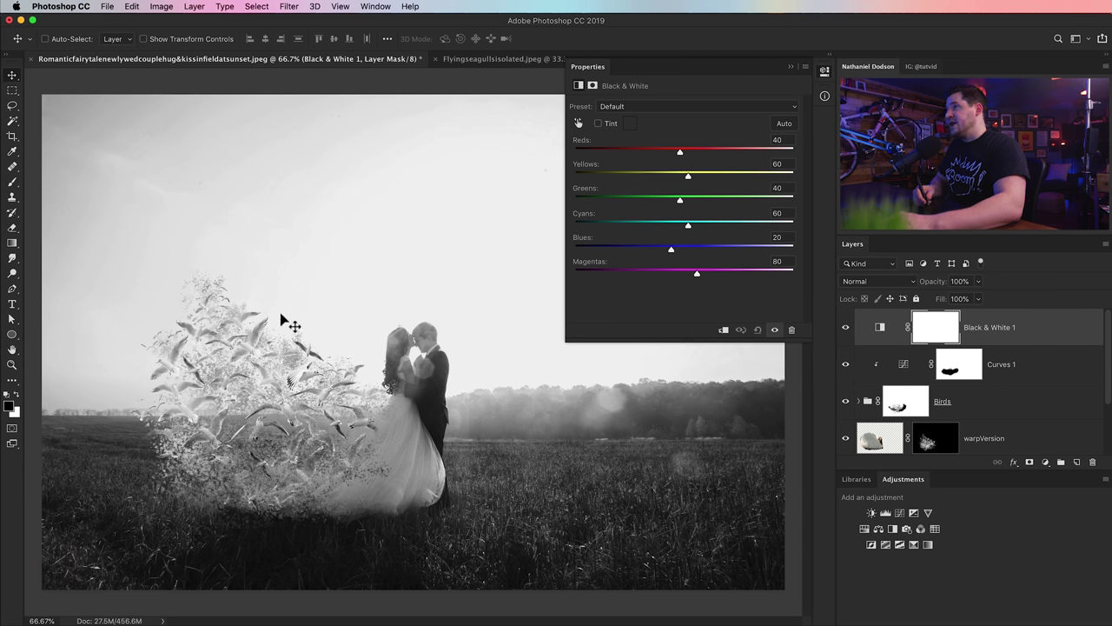
# Lower the Curves 1 black point to output 33, pull down its white point, and set the middle point to input 159, output 188.
pyautogui.click(910, 371)
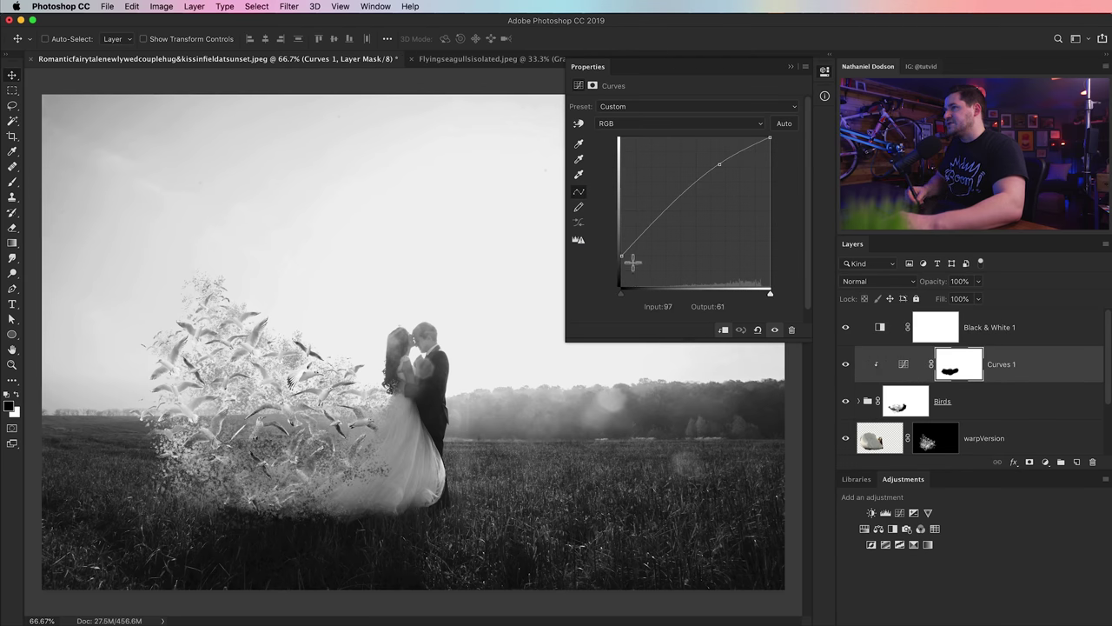
pyautogui.moveTo(625, 258); pyautogui.dragTo(621, 267)
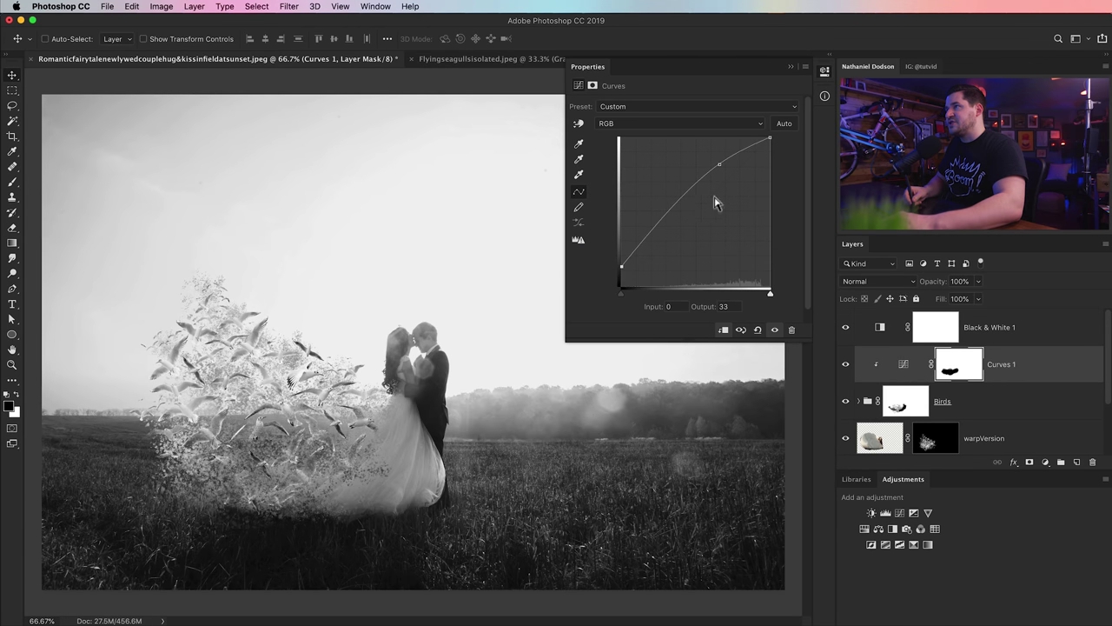
pyautogui.moveTo(722, 171); pyautogui.dragTo(719, 177)
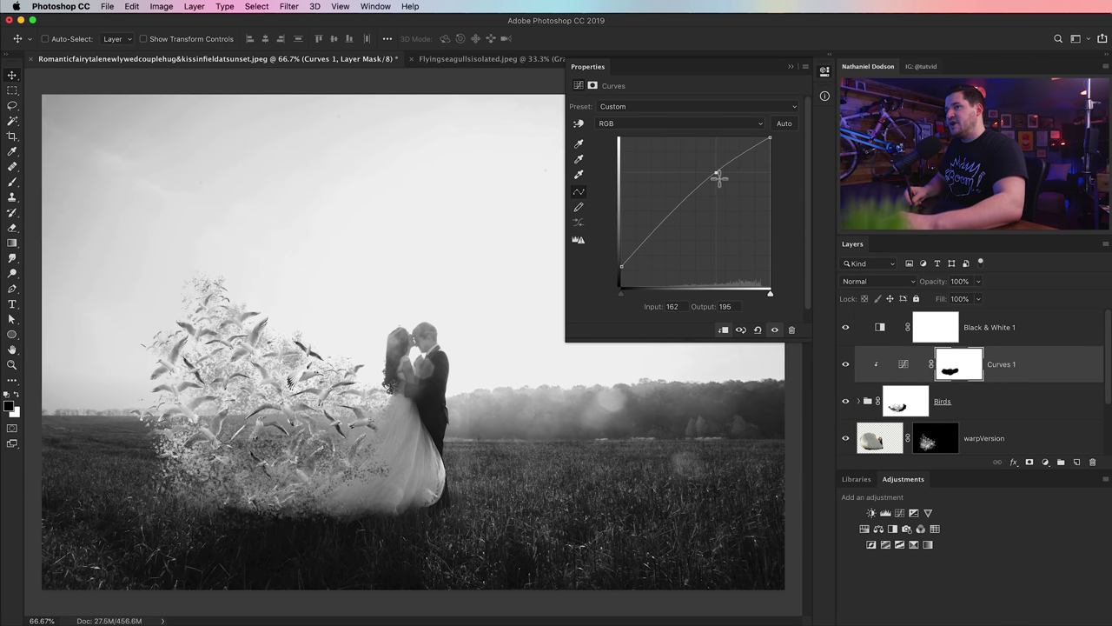
pyautogui.moveTo(772, 141); pyautogui.dragTo(778, 153)
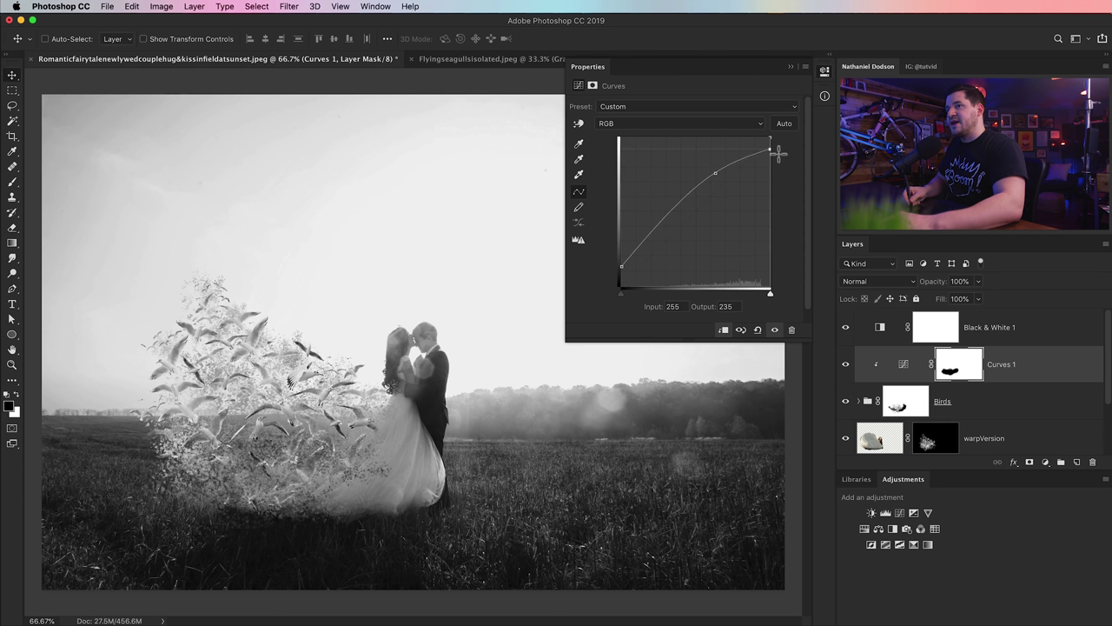
pyautogui.moveTo(720, 178); pyautogui.dragTo(718, 181)
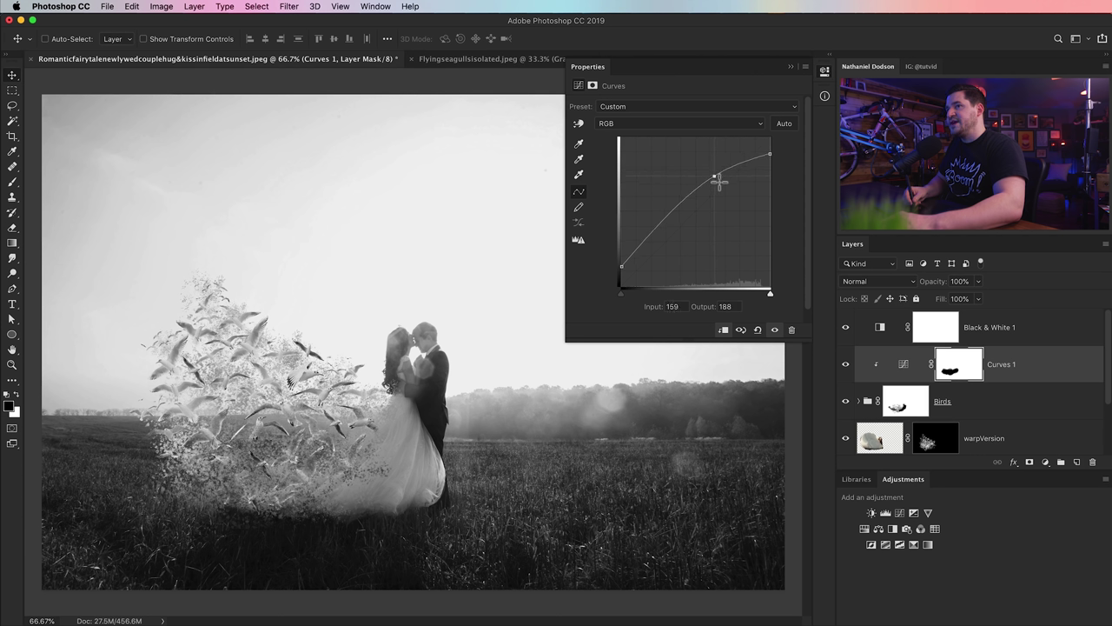
# Delete the Black & White 1 adjustment layer to bring the image back to color.
pyautogui.click(825, 73)
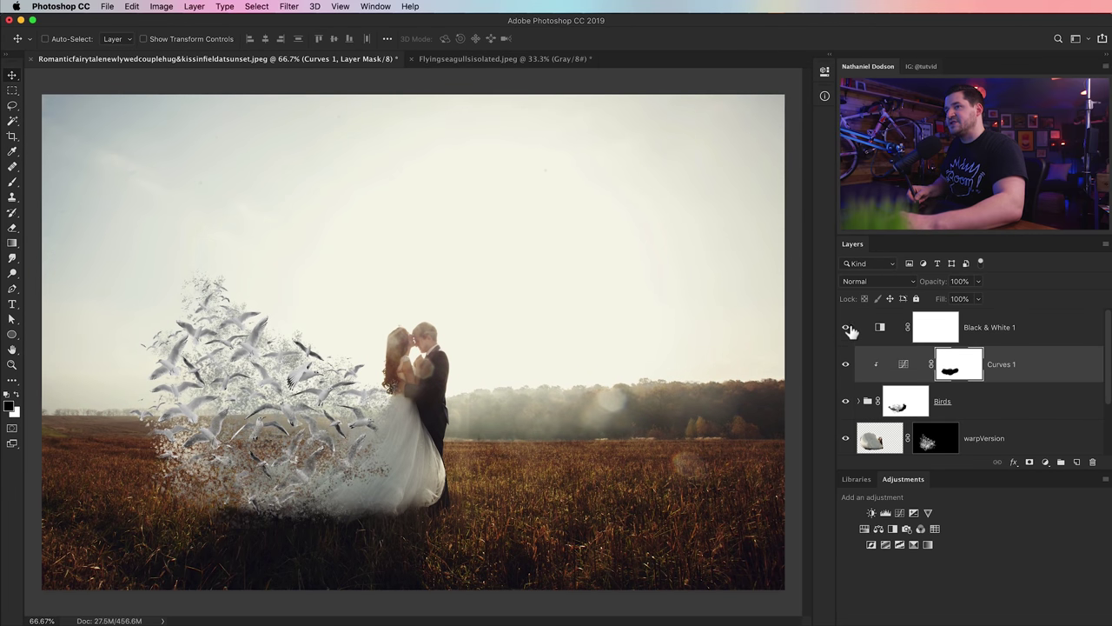
pyautogui.click(880, 331)
pyautogui.press('Delete')
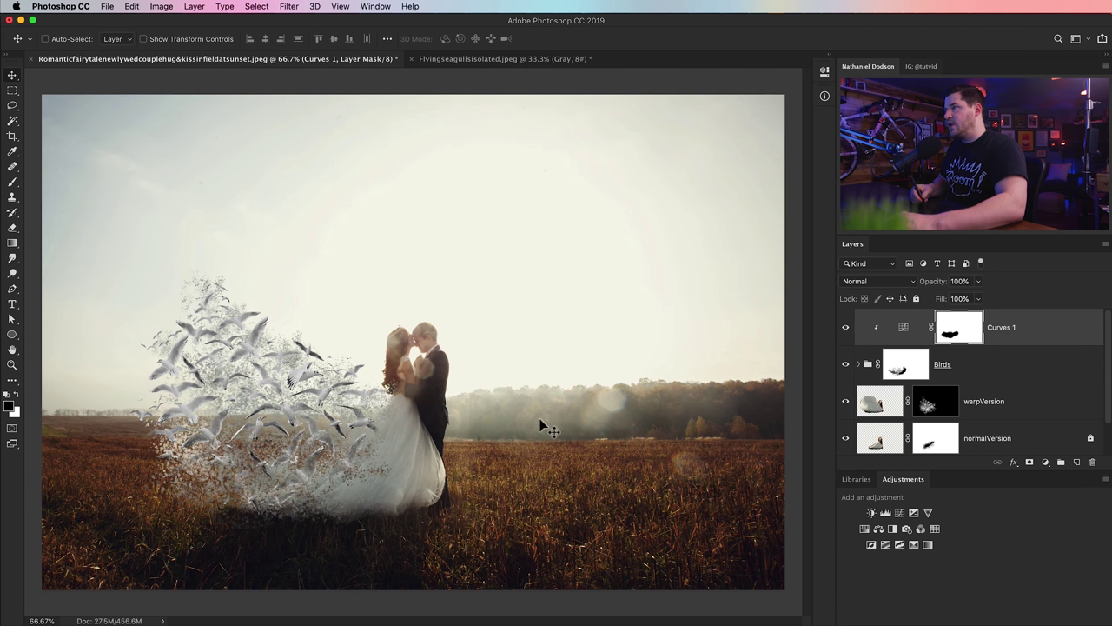
# Paint black with the particle brush on the Birds group's mask over the uppermost seagulls to break them up.
pyautogui.click(906, 372)
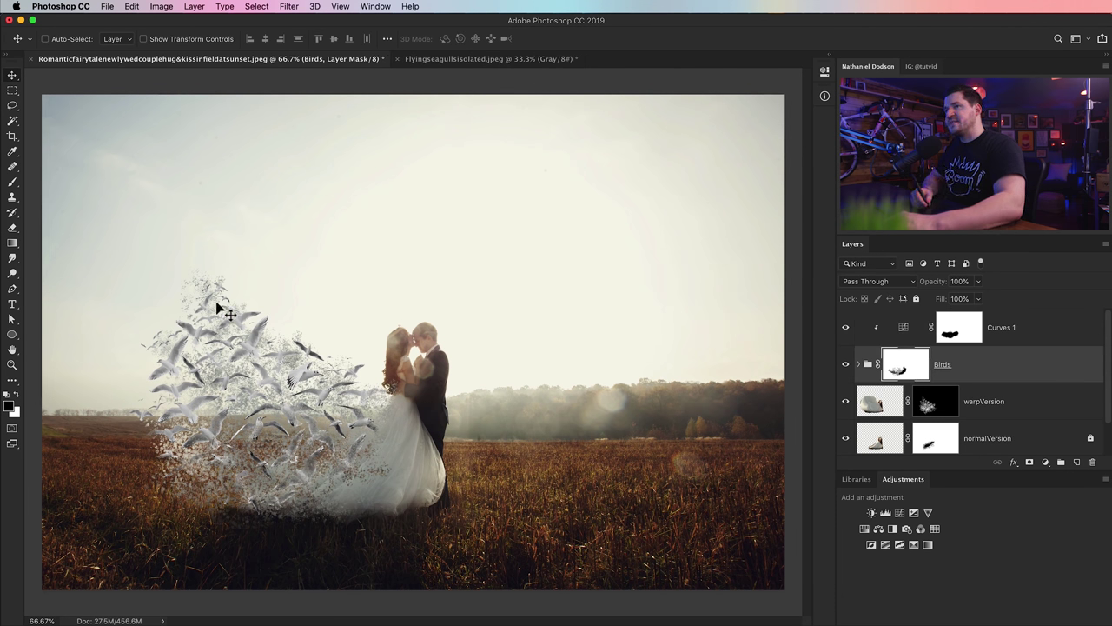
pyautogui.press('b')
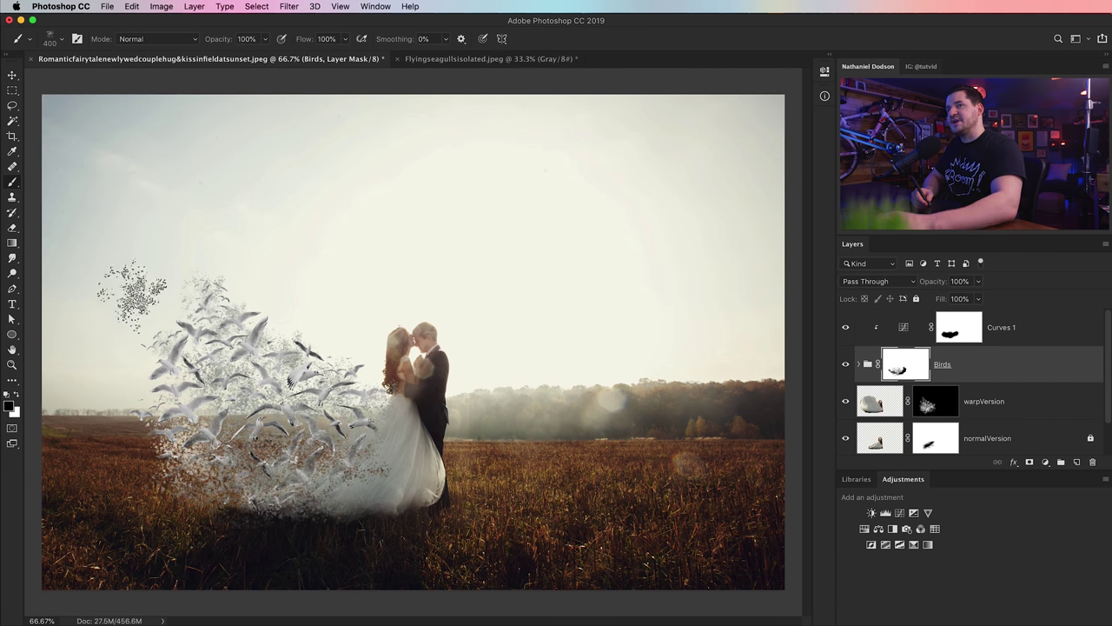
pyautogui.moveTo(213, 289); pyautogui.dragTo(233, 303)
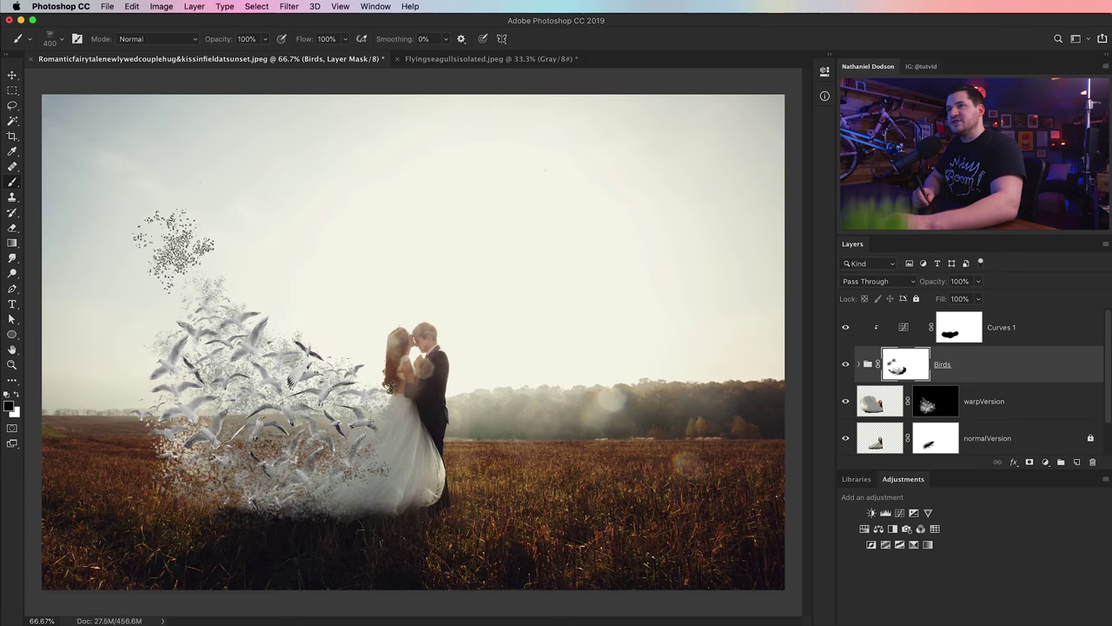
# Add a black-to-white Gradient Map adjustment above Curves 1 and invert its mask to hide the effect.
pyautogui.click(937, 409)
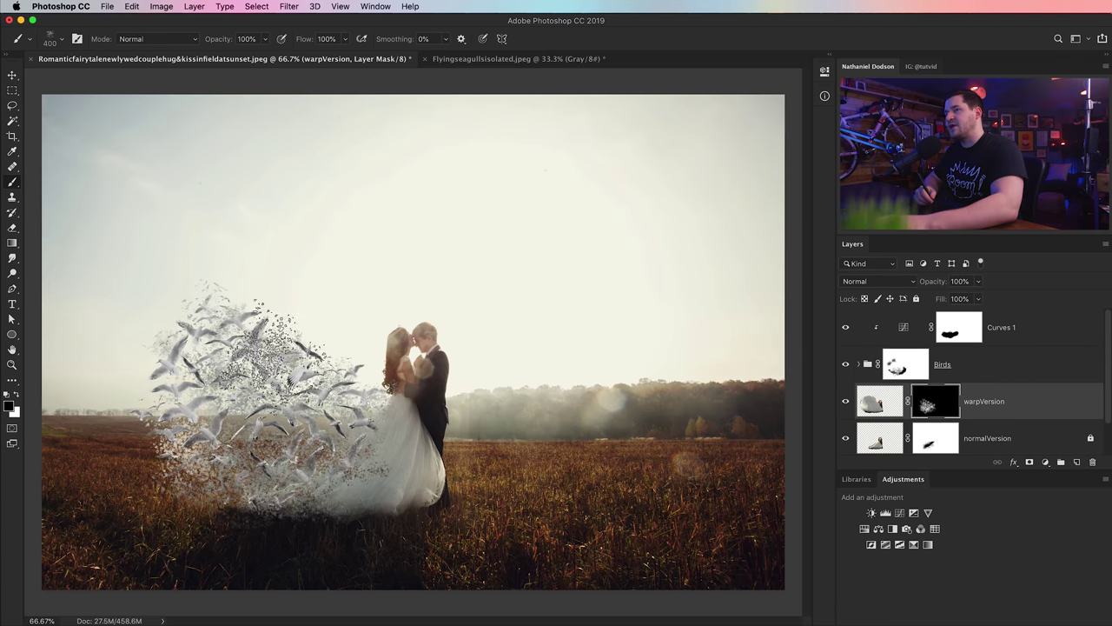
pyautogui.press('v')
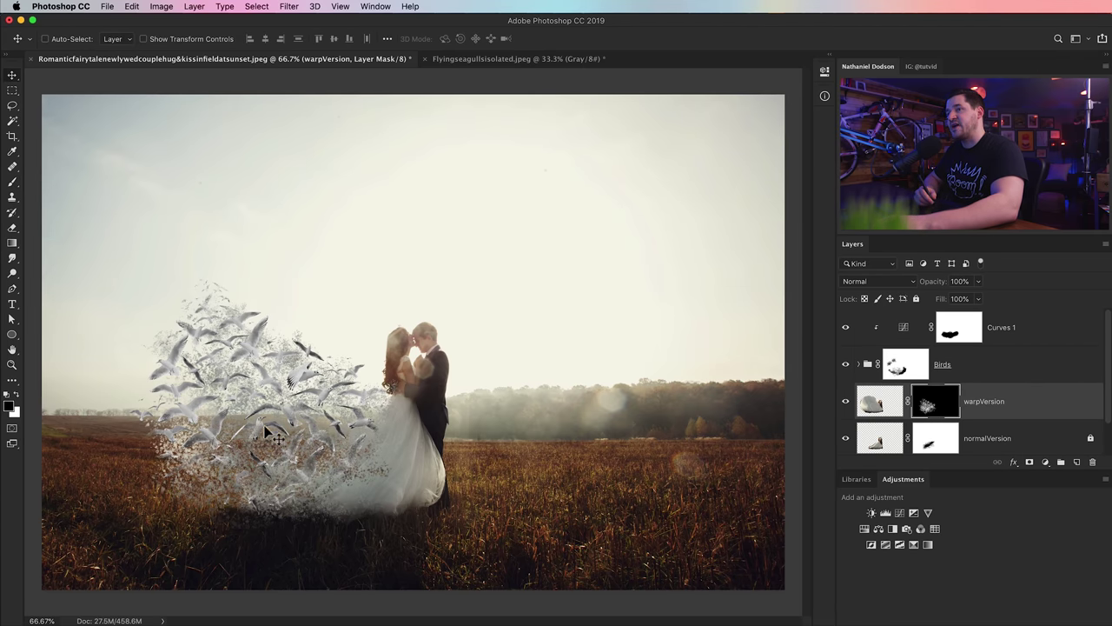
pyautogui.click(1022, 328)
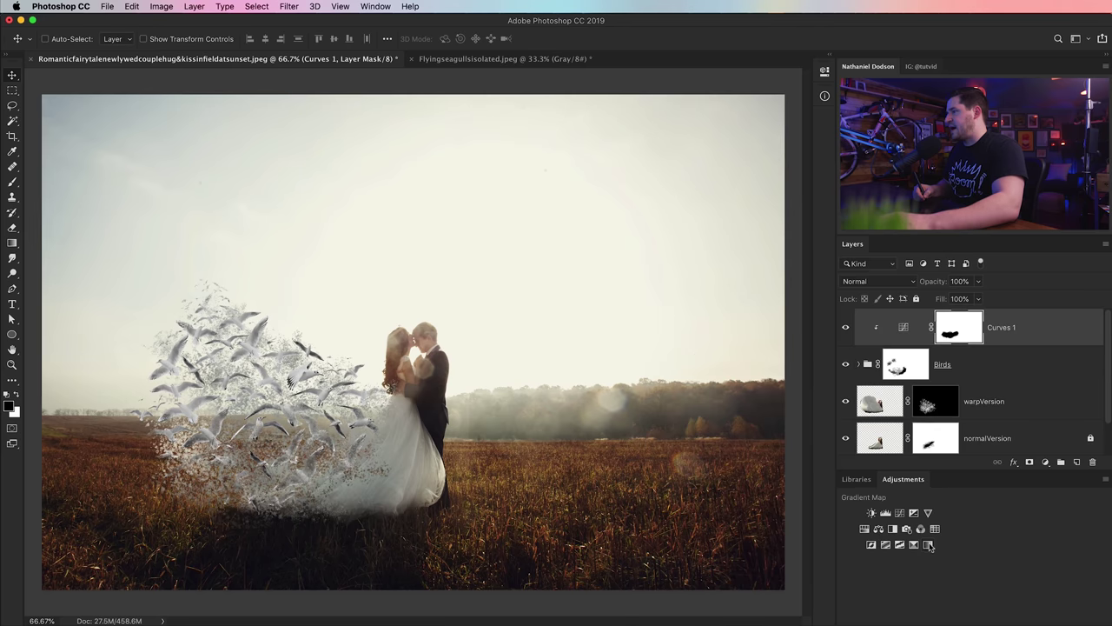
pyautogui.click(927, 545)
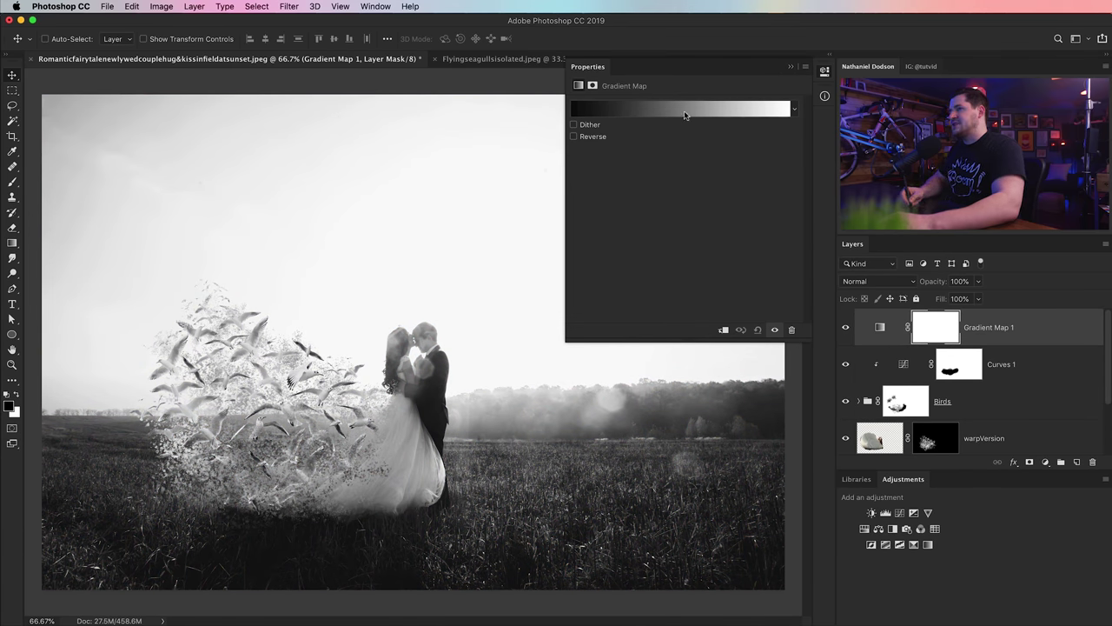
pyautogui.click(825, 97)
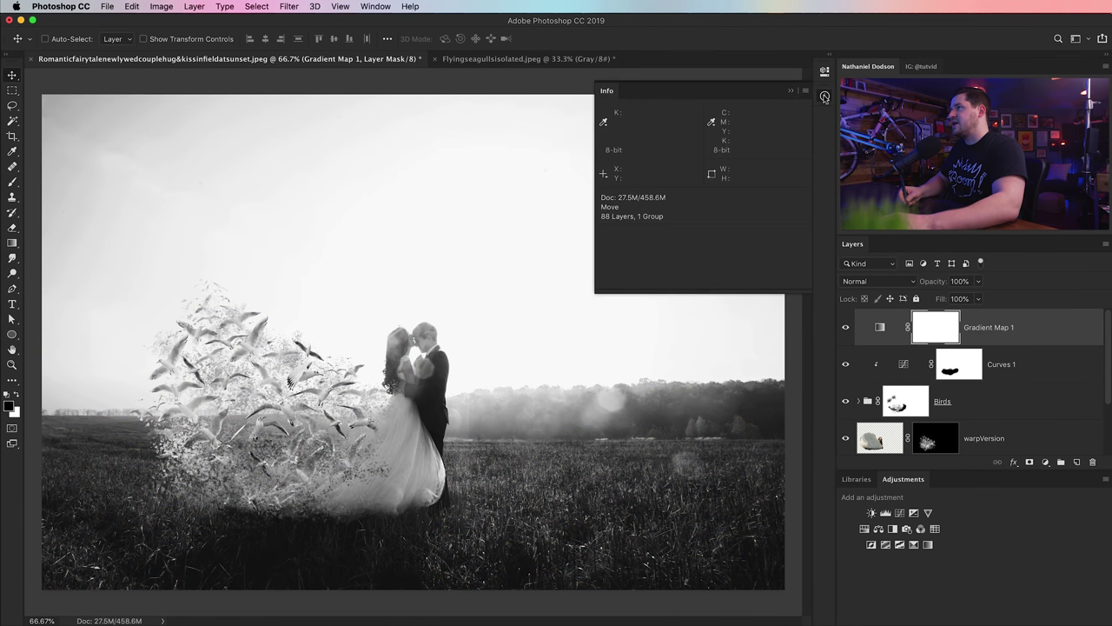
pyautogui.click(825, 97)
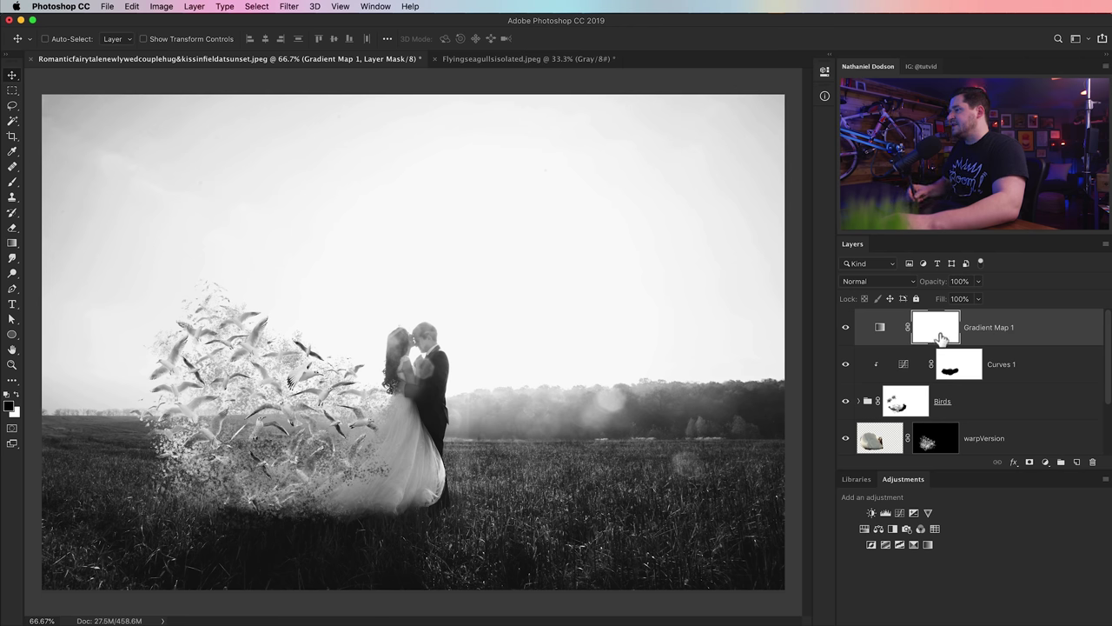
pyautogui.press('super+i')
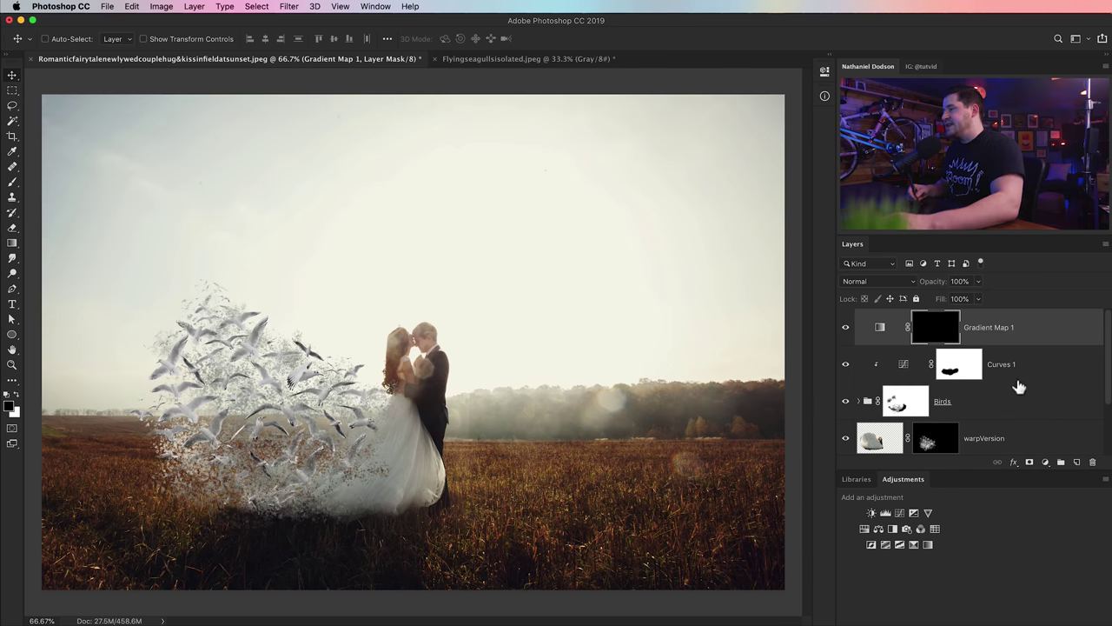
# Load the warpVersion layer's mask as a selection while keeping the Gradient Map 1 mask targeted.
pyautogui.click(860, 402)
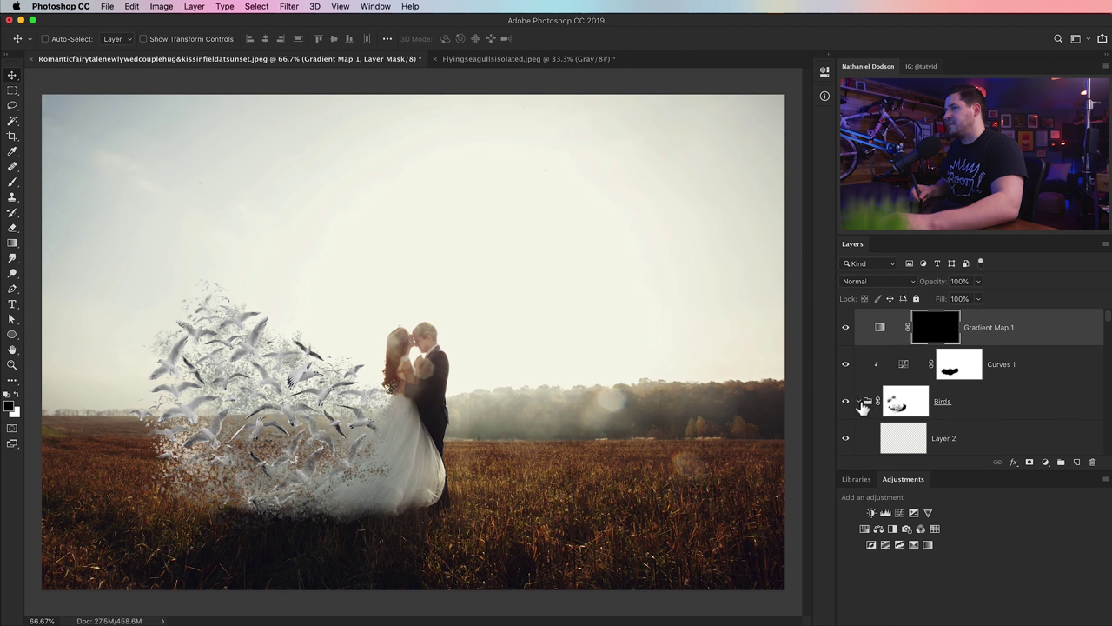
pyautogui.click(859, 402)
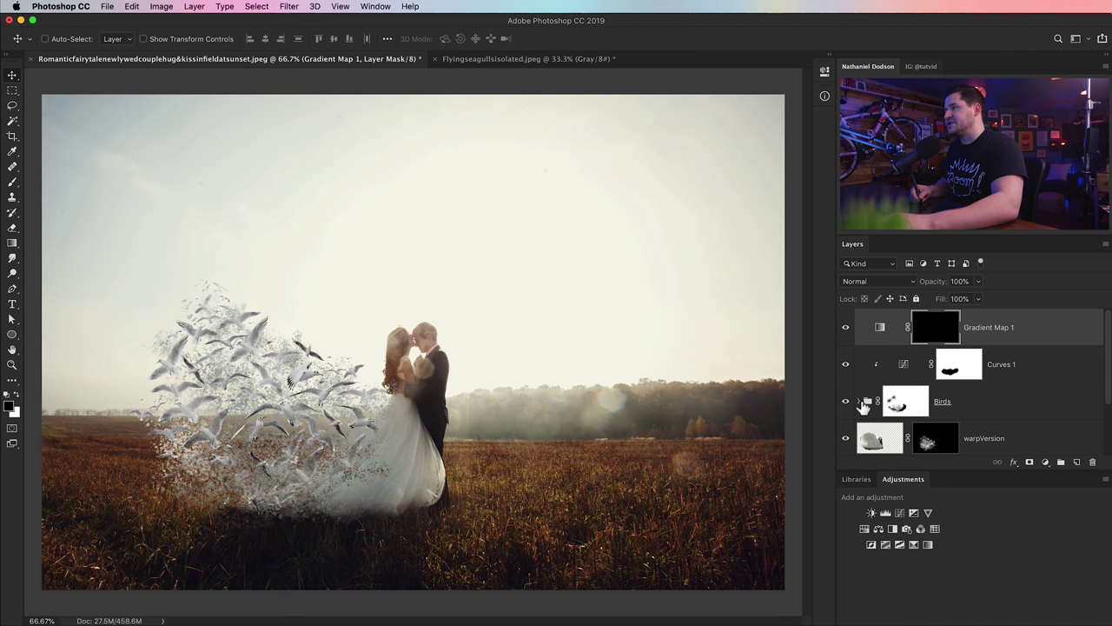
pyautogui.keyDown('super'); pyautogui.click(932, 444); pyautogui.keyUp('super')
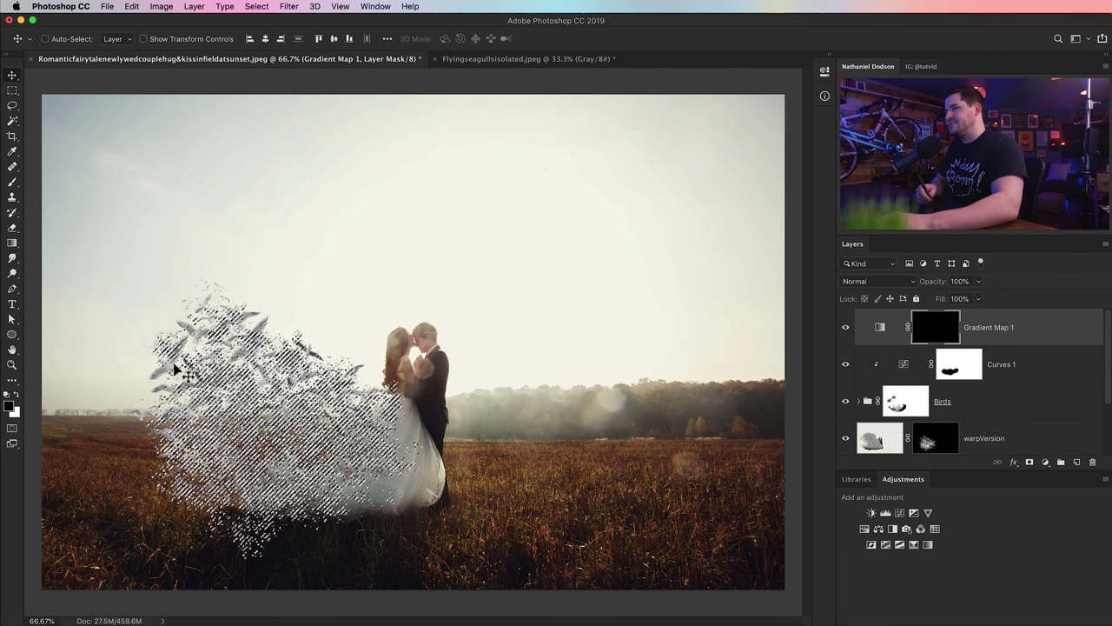
pyautogui.moveTo(1107, 358); pyautogui.dragTo(1104, 391)
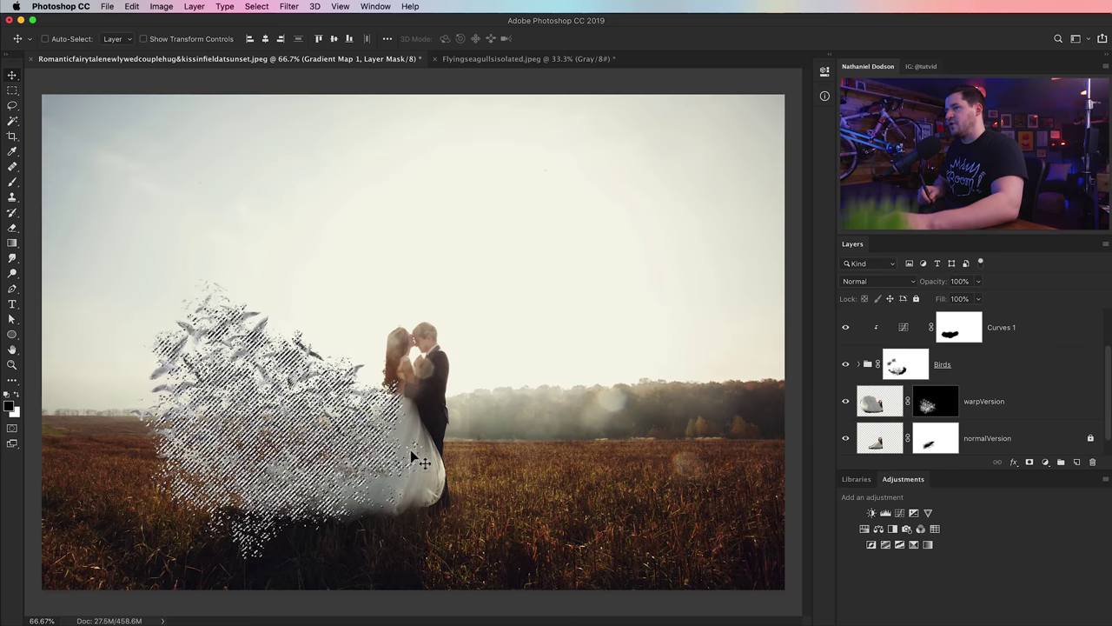
# Add the bride's dress to the selection by outlining it with the Lasso tool from the waist around the hem.
pyautogui.press('z')
pyautogui.click(394, 495)
pyautogui.click(397, 490)
pyautogui.moveTo(398, 483); pyautogui.dragTo(468, 402)
pyautogui.moveTo(462, 322); pyautogui.dragTo(348, 360)
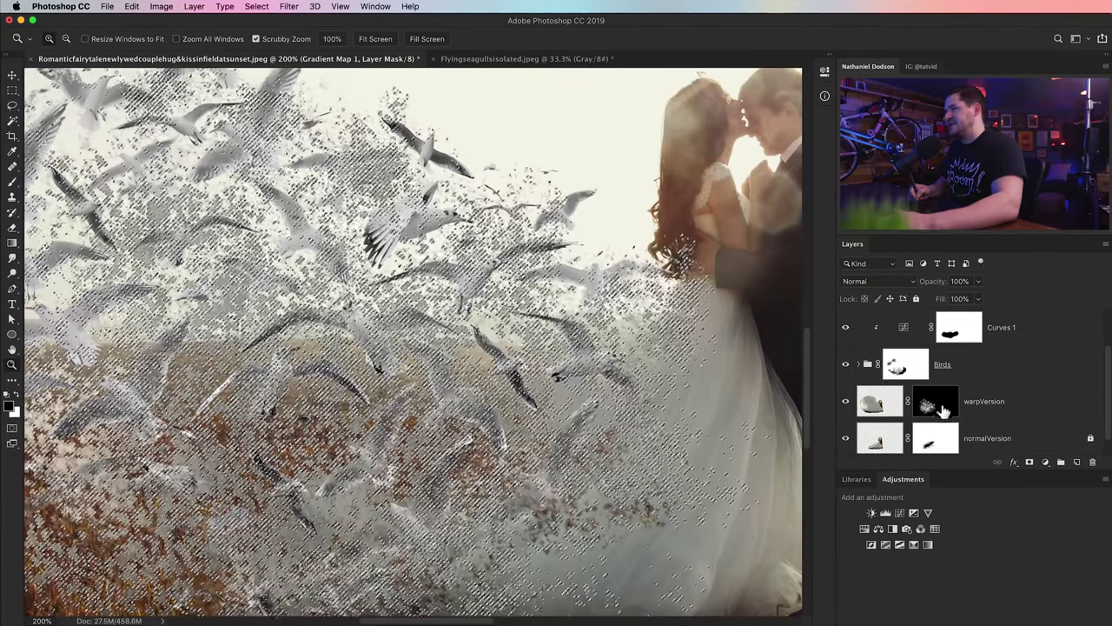
pyautogui.moveTo(651, 440); pyautogui.dragTo(449, 360)
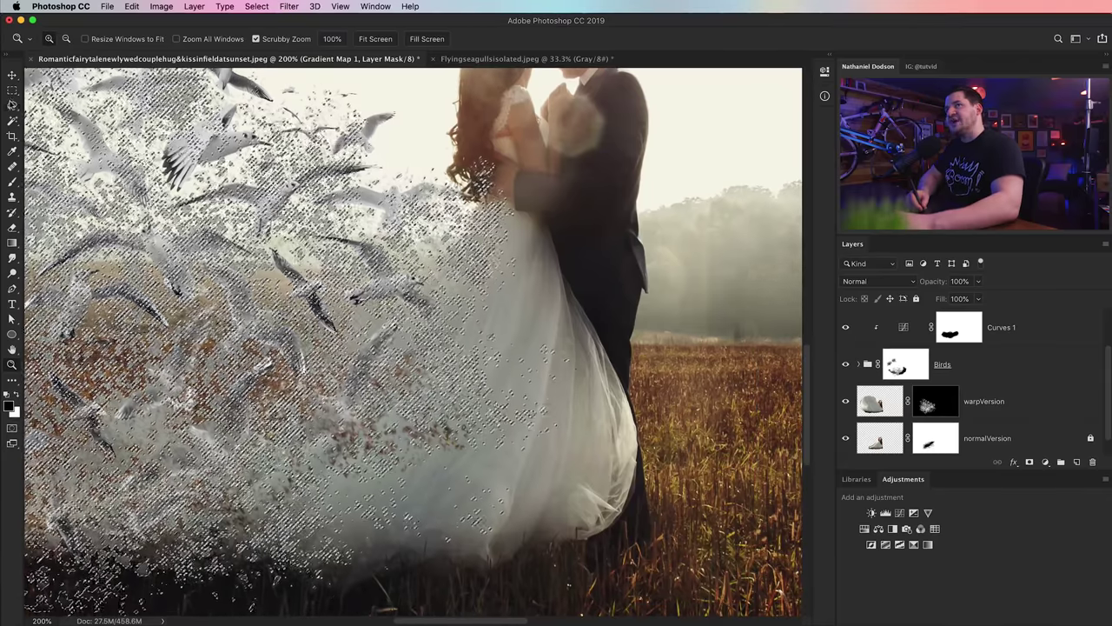
pyautogui.press('l')
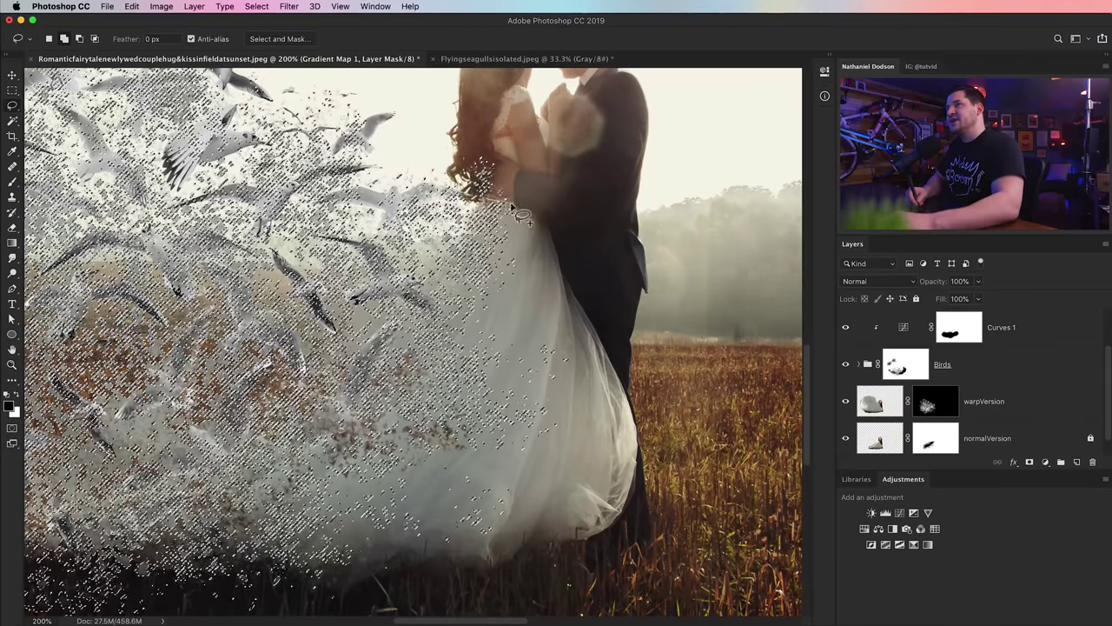
pyautogui.moveTo(535, 216)
pyautogui.mouseDown()
pyautogui.moveTo(640, 428)
pyautogui.moveTo(633, 503)
pyautogui.moveTo(613, 532)
pyautogui.moveTo(507, 557)
pyautogui.moveTo(416, 566)
pyautogui.mouseUp()
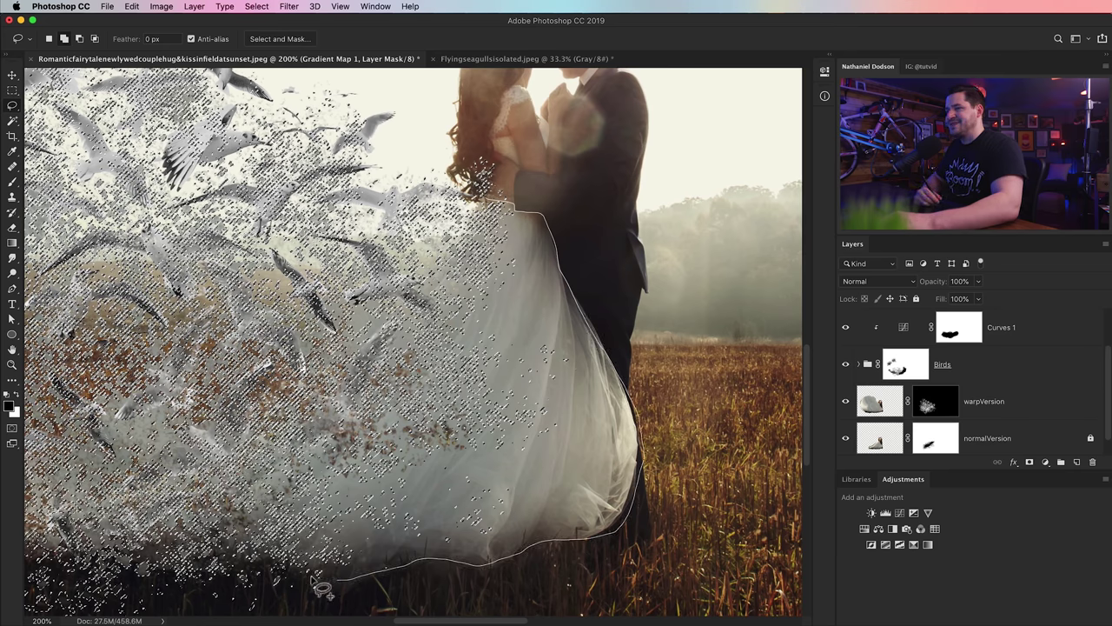
pyautogui.moveTo(445, 219); pyautogui.dragTo(480, 203)
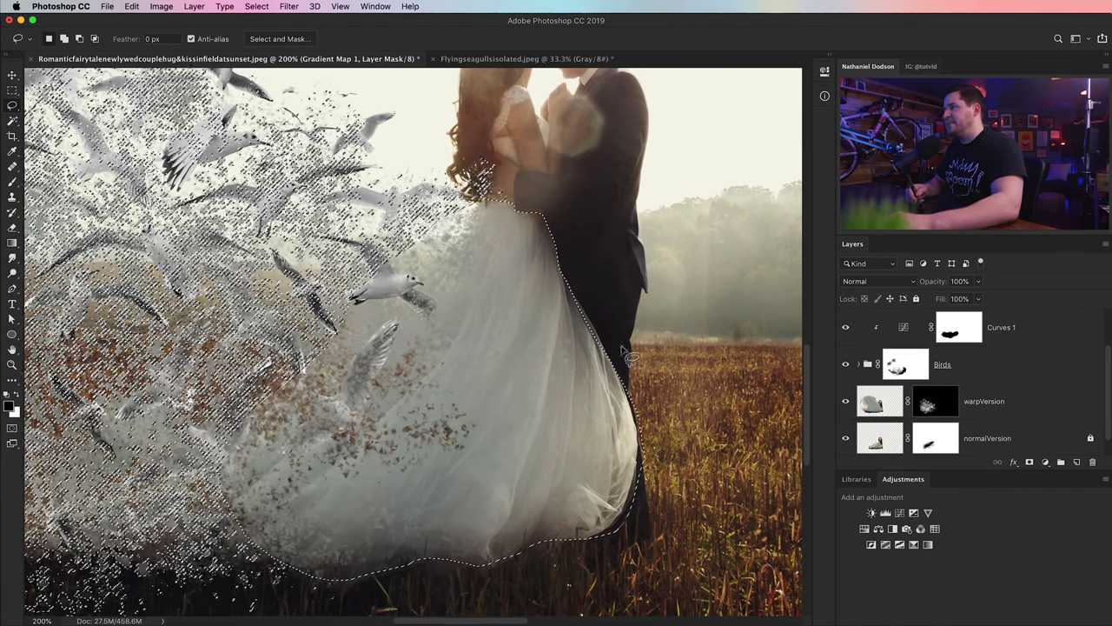
# Invert the Gradient Map 1 mask inside the selection to reveal the effect on the dress and particles, then deselect.
pyautogui.scroll(1, 1108, 310)
pyautogui.press('super+i')
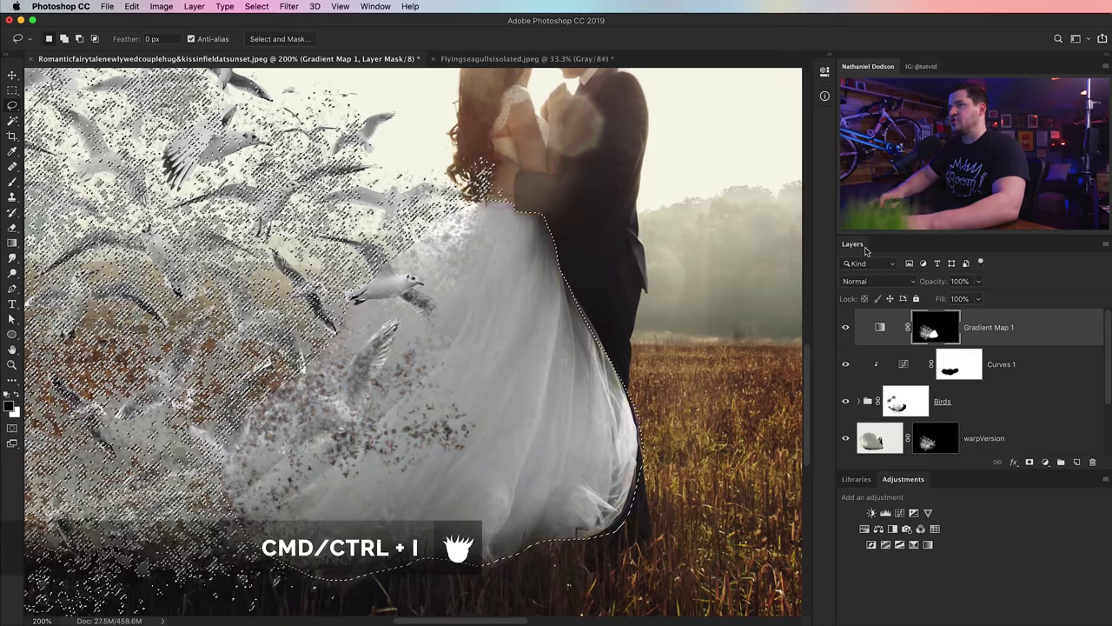
pyautogui.press('super+d')
pyautogui.press('super+minus')
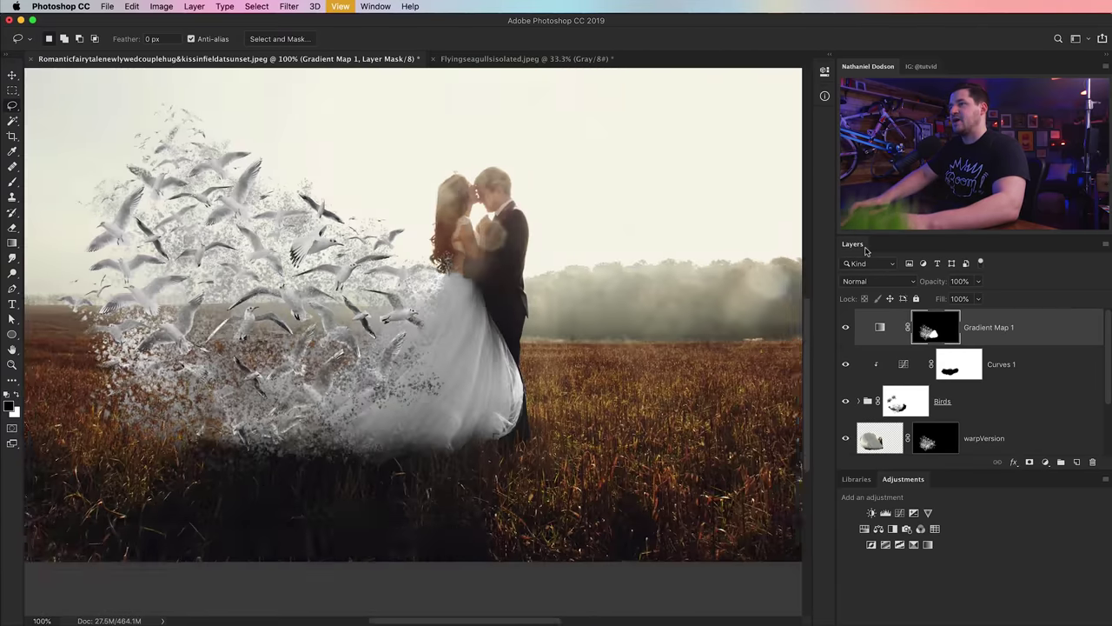
pyautogui.press('super+minus')
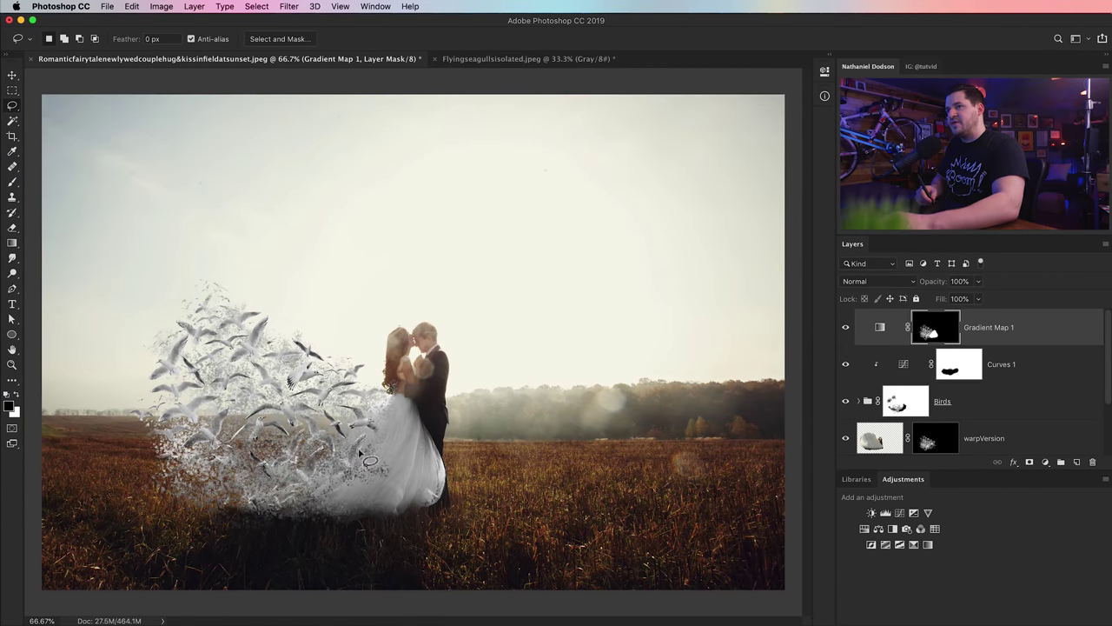
# Touch up the Gradient Map 1 mask near the bride's waist with the particle brush at size 80.
pyautogui.press('z')
pyautogui.click(384, 446)
pyautogui.click(385, 447)
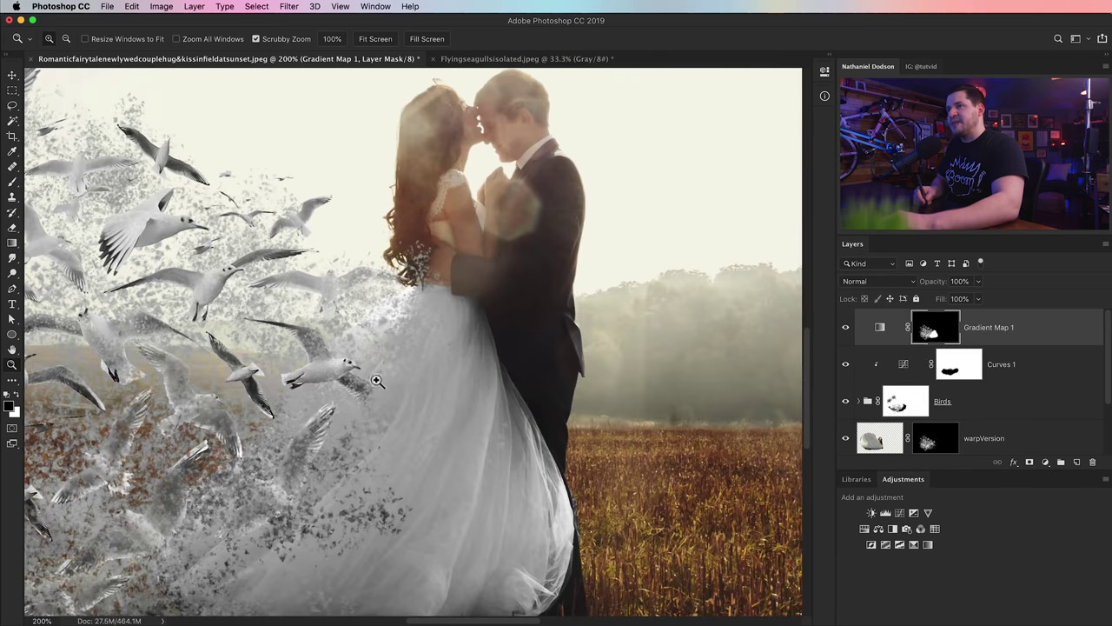
pyautogui.moveTo(421, 432); pyautogui.dragTo(412, 325)
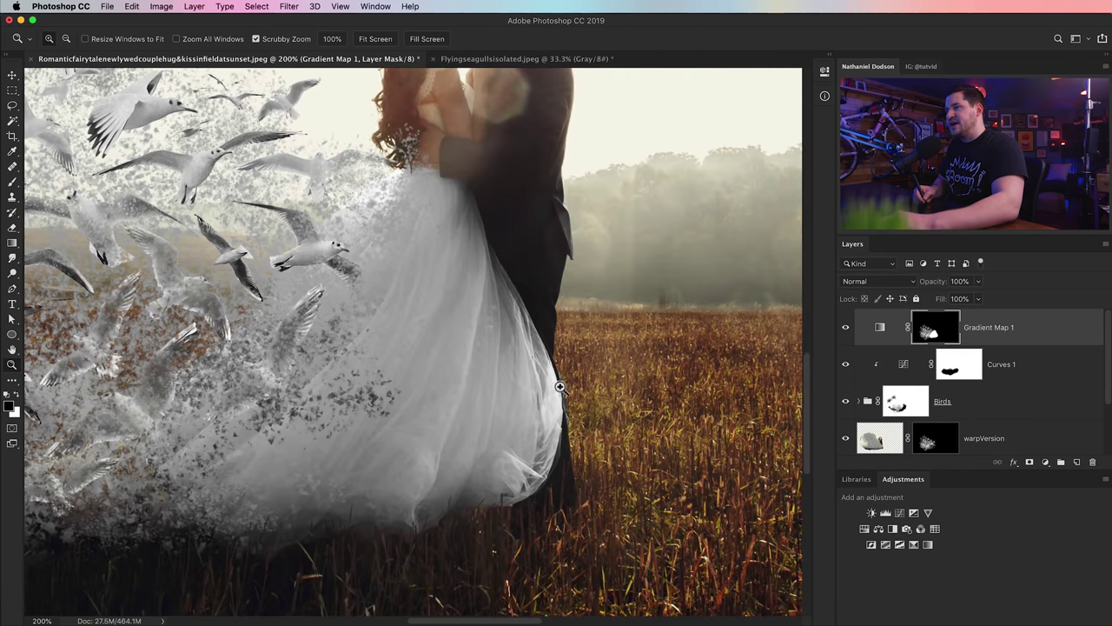
pyautogui.moveTo(333, 384); pyautogui.dragTo(459, 438)
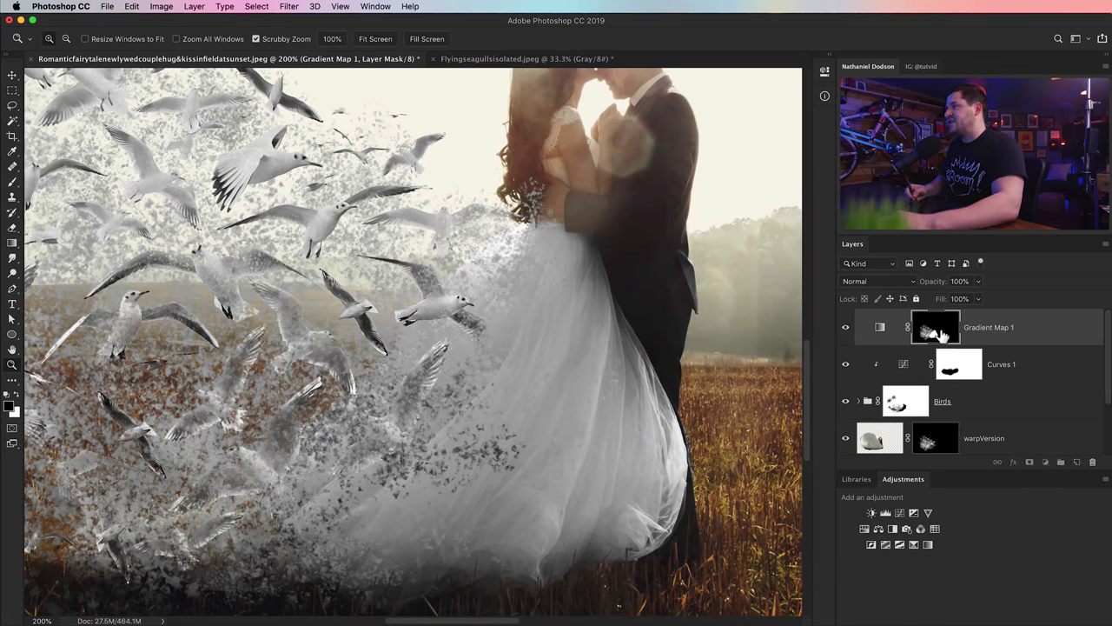
pyautogui.click(11, 181)
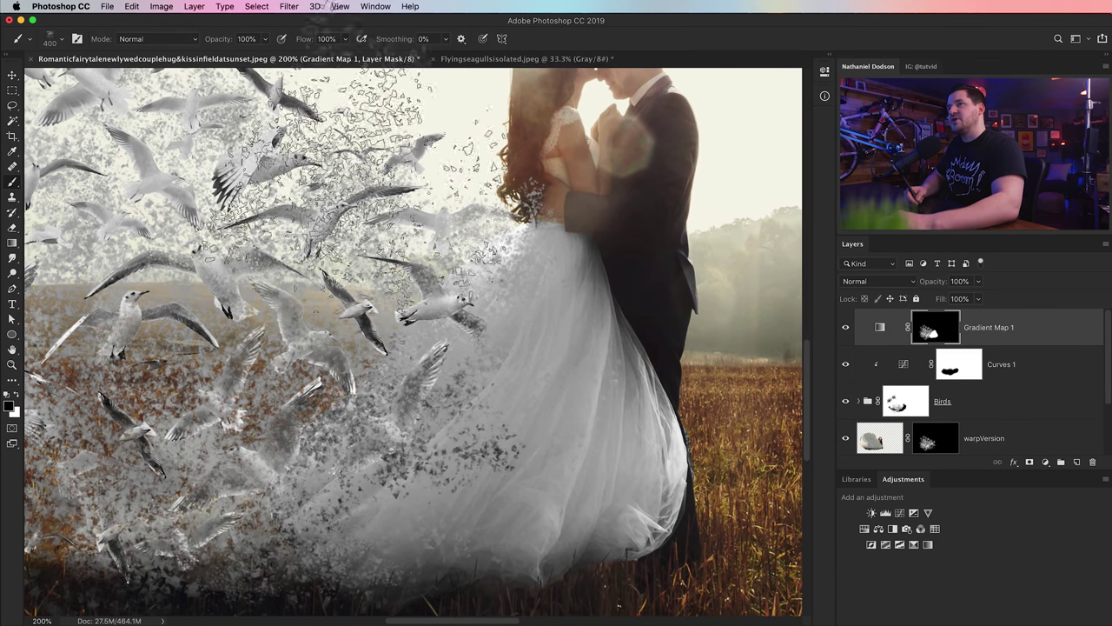
pyautogui.press('[')
pyautogui.press('[')
pyautogui.press('[')
pyautogui.press('[')
pyautogui.press('[')
pyautogui.press('[')
pyautogui.press('[')
pyautogui.press('[')
pyautogui.press('[')
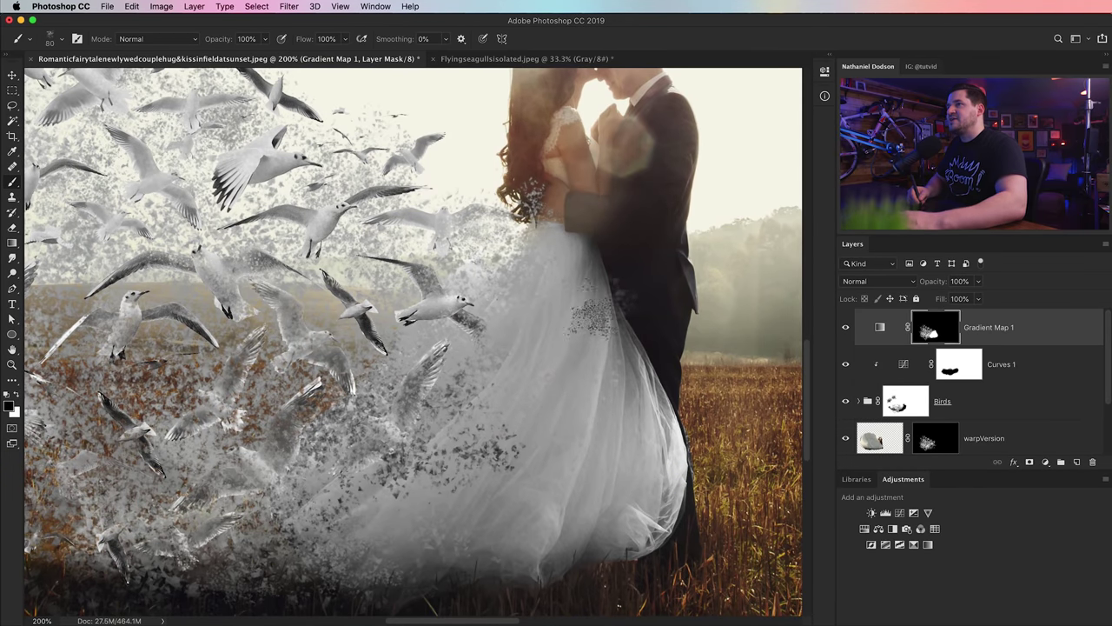
pyautogui.moveTo(457, 258); pyautogui.dragTo(470, 252)
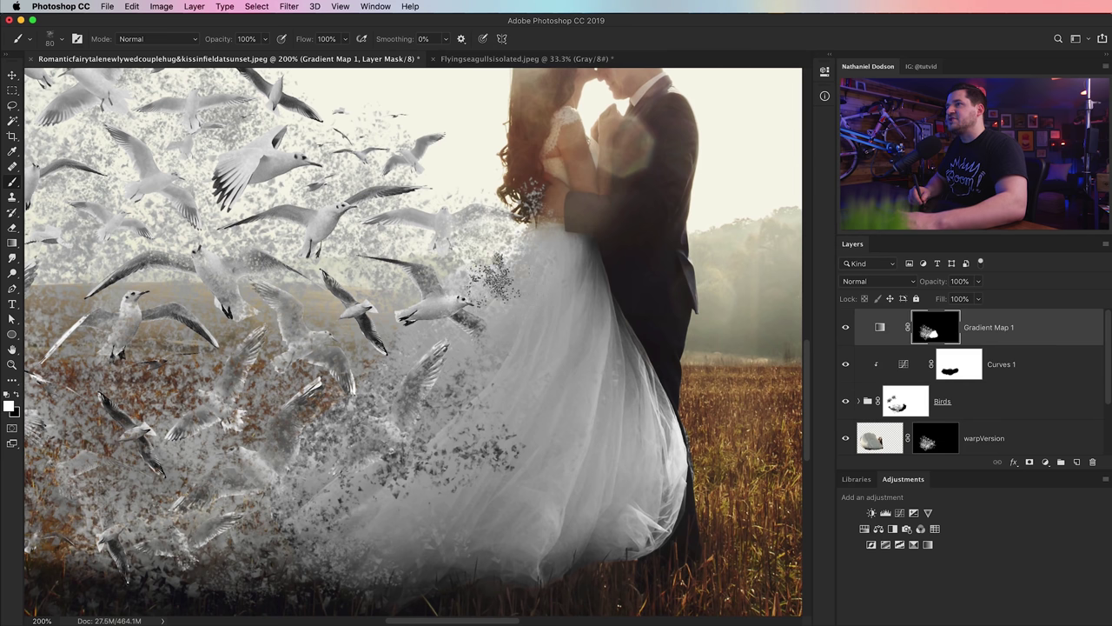
# Paint black with the particle brush at size 200 on the Gradient Map 1 mask over the dress's lower corner beside the groom.
pyautogui.moveTo(641, 397); pyautogui.dragTo(446, 277)
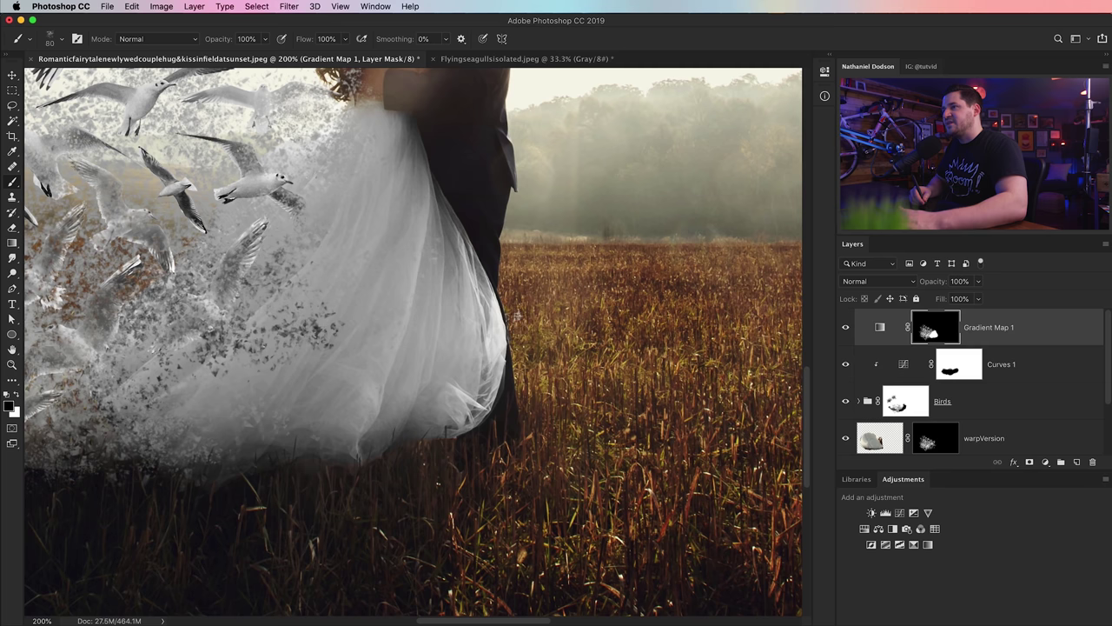
pyautogui.moveTo(380, 512); pyautogui.dragTo(616, 451)
pyautogui.press(']')
pyautogui.press(']')
pyautogui.press(']')
pyautogui.press(']')
pyautogui.press(']')
pyautogui.press(']')
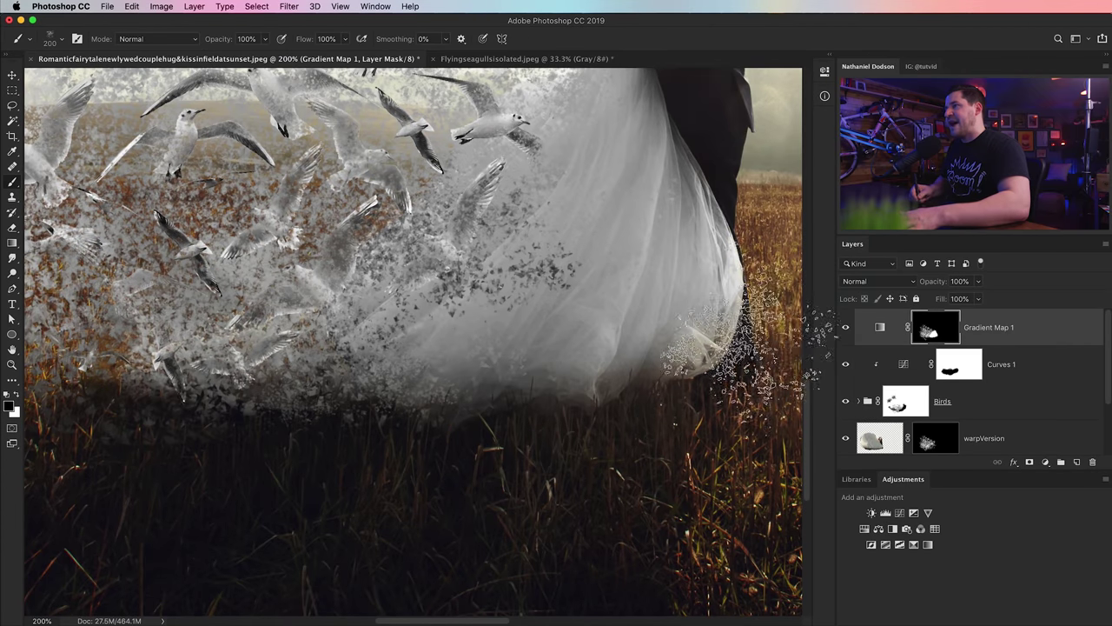
# Paint white on the Gradient Map 1 mask along the dress's hem to restore the grayscale effect.
pyautogui.press('x')
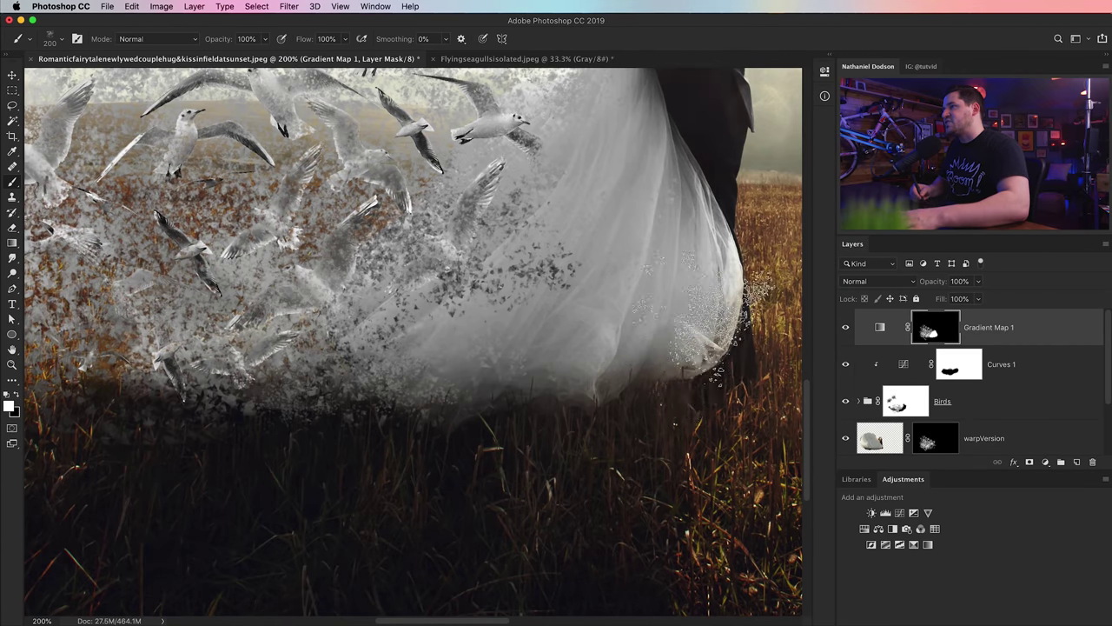
pyautogui.moveTo(650, 368); pyautogui.dragTo(563, 398)
pyautogui.moveTo(684, 383); pyautogui.dragTo(816, 363)
pyautogui.press('super+minus')
pyautogui.press('super+minus')
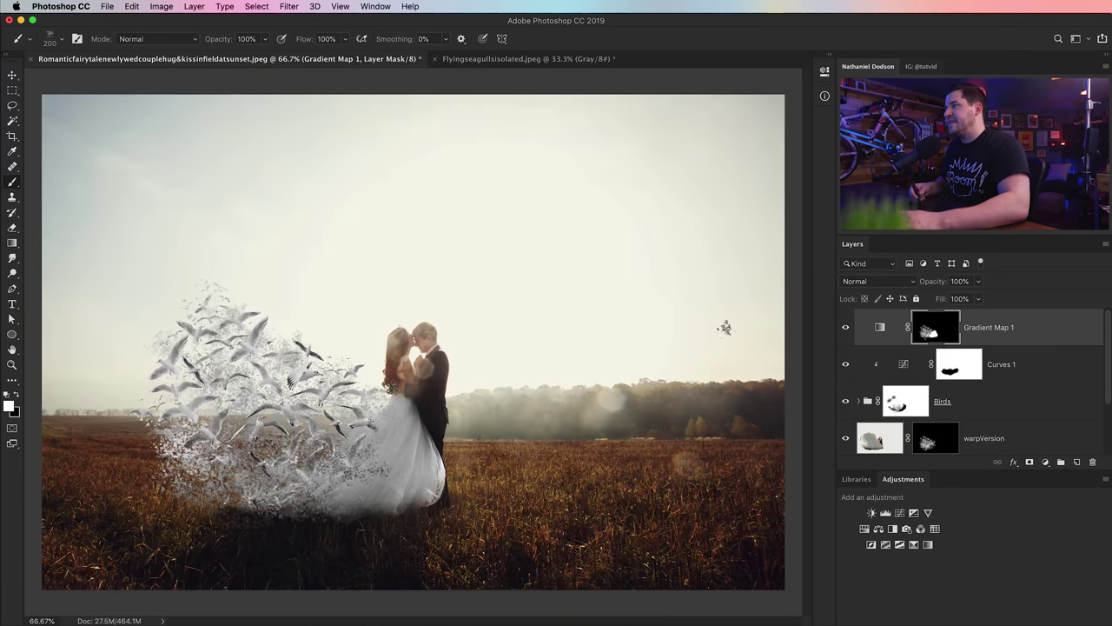
# Compare the image with and without Gradient Map 1, and lower that layer's opacity to 70%.
pyautogui.click(848, 332)
pyautogui.click(848, 330)
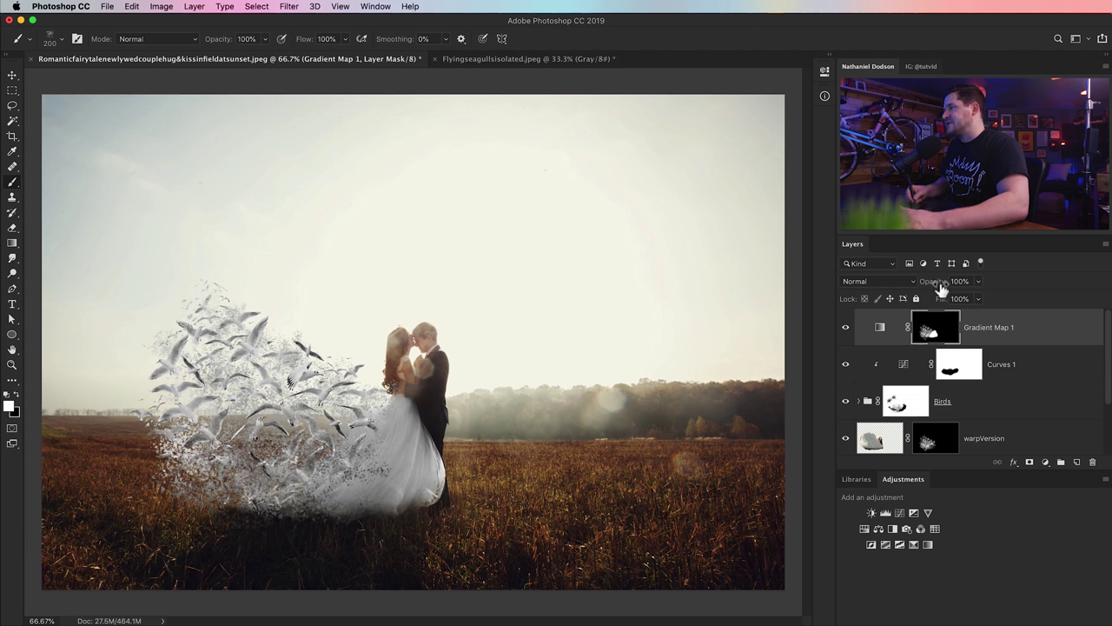
pyautogui.moveTo(926, 287); pyautogui.dragTo(923, 287)
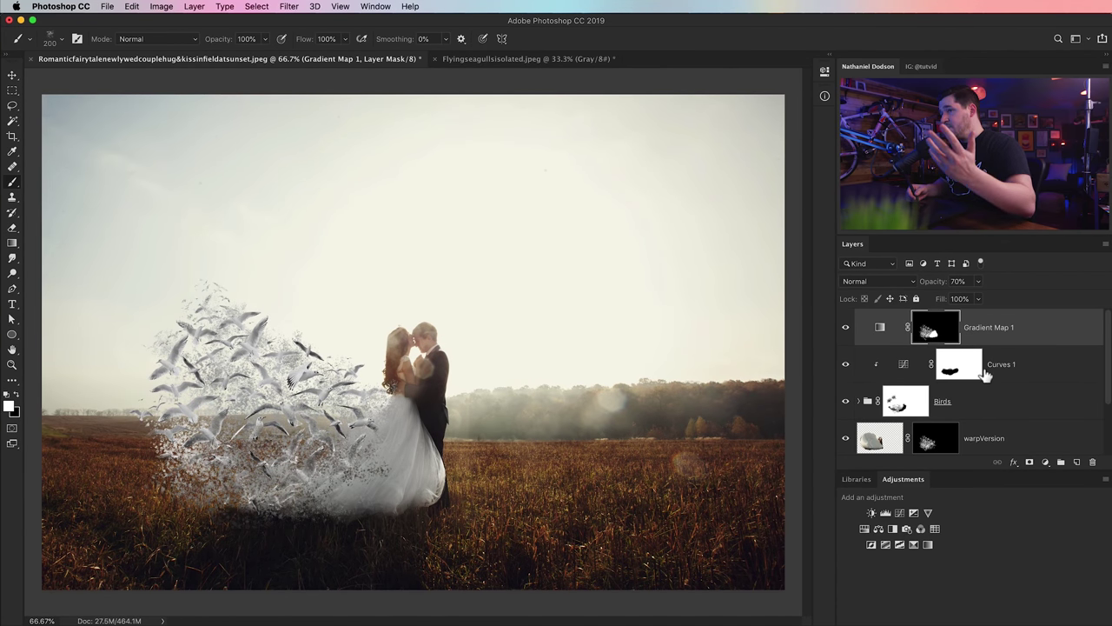
# Add a Color Lookup adjustment layer above Gradient Map 1 using the Abstract profile Pastel 8 Hues.
pyautogui.click(937, 521)
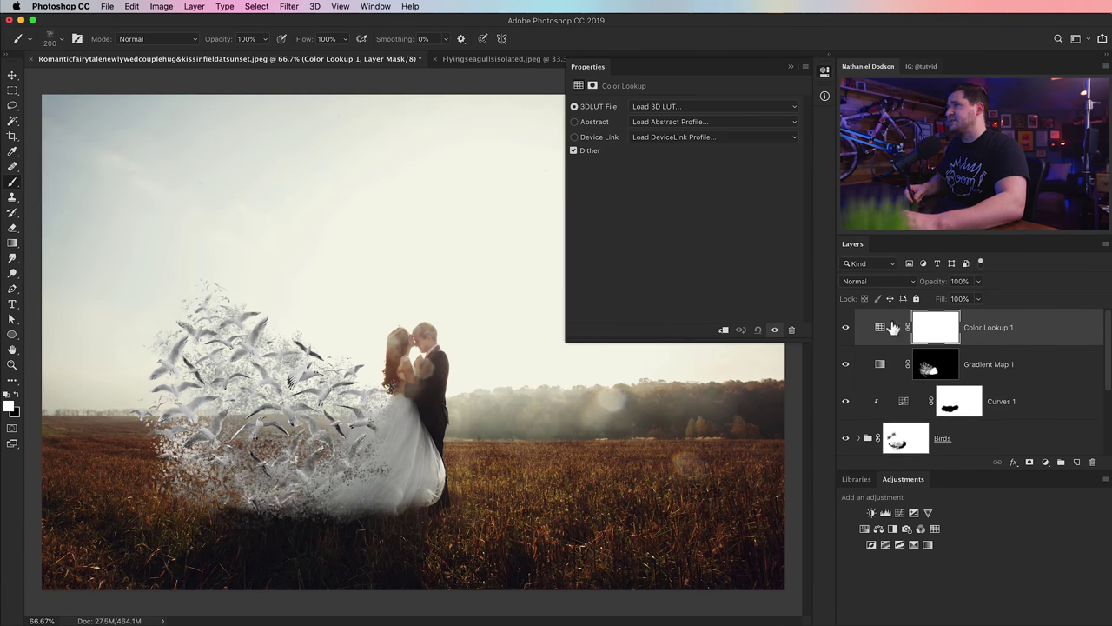
pyautogui.click(651, 122)
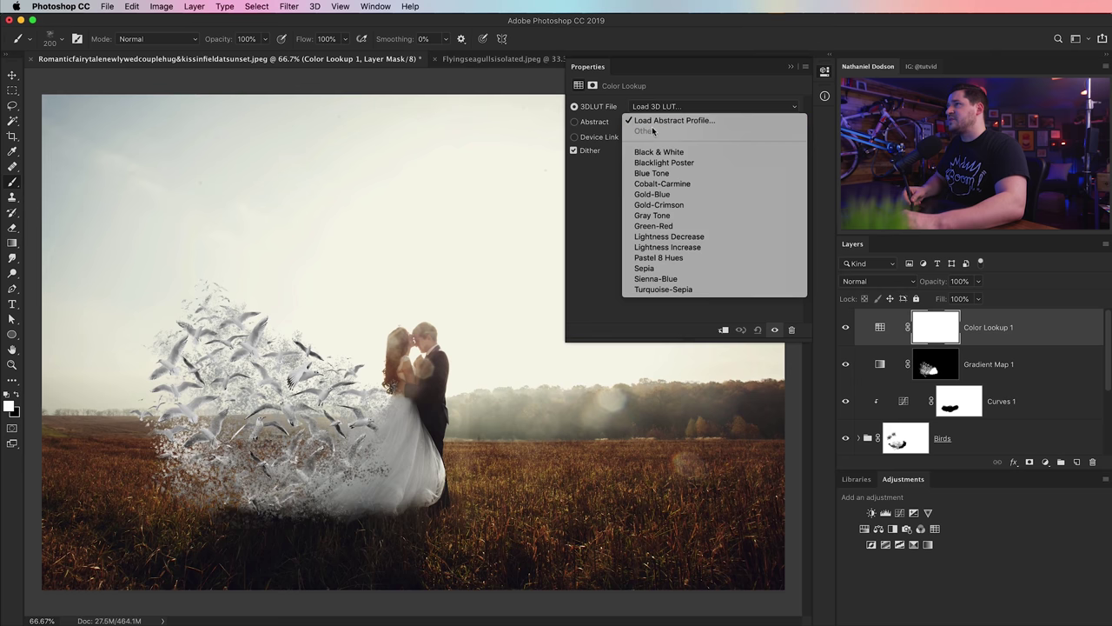
pyautogui.click(666, 257)
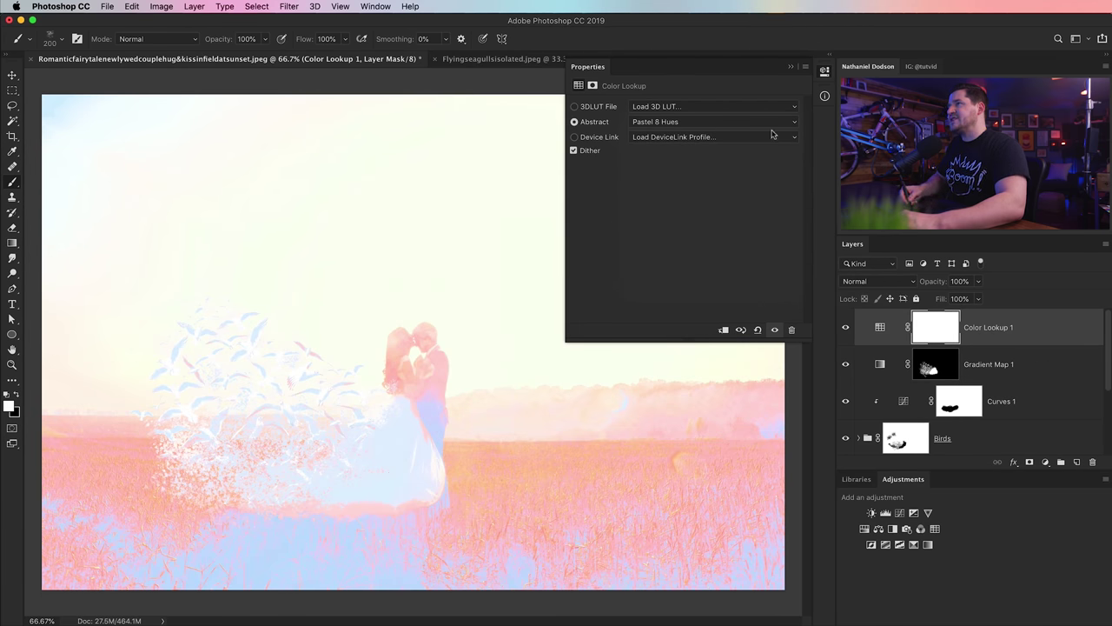
pyautogui.click(825, 73)
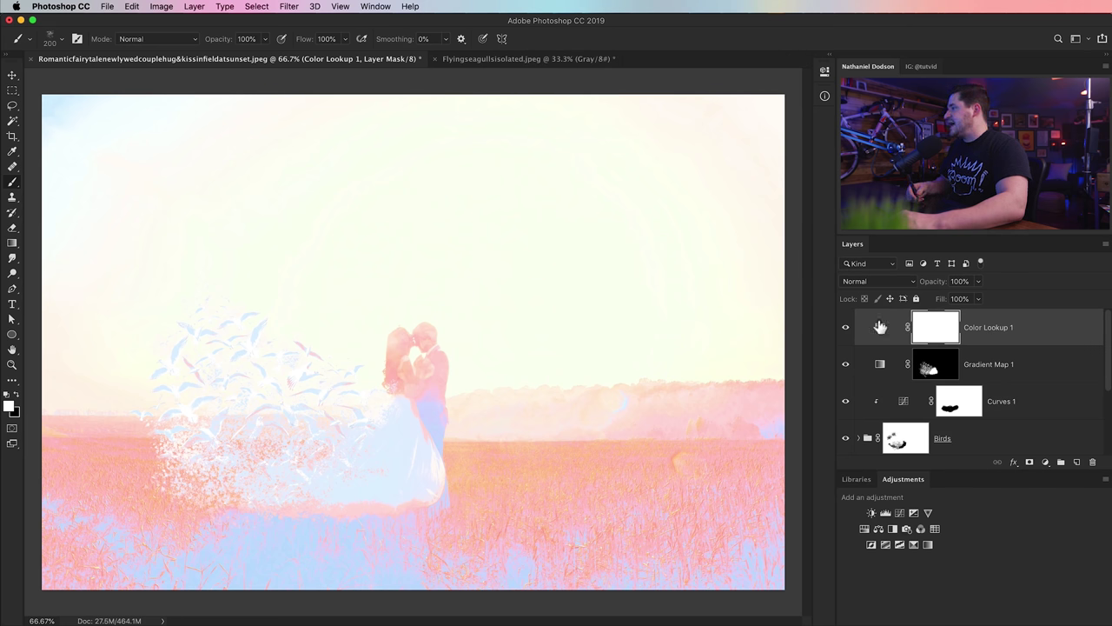
# Set Color Lookup 1 to Soft Light at 84% opacity and compare the image with and without it.
pyautogui.click(869, 281)
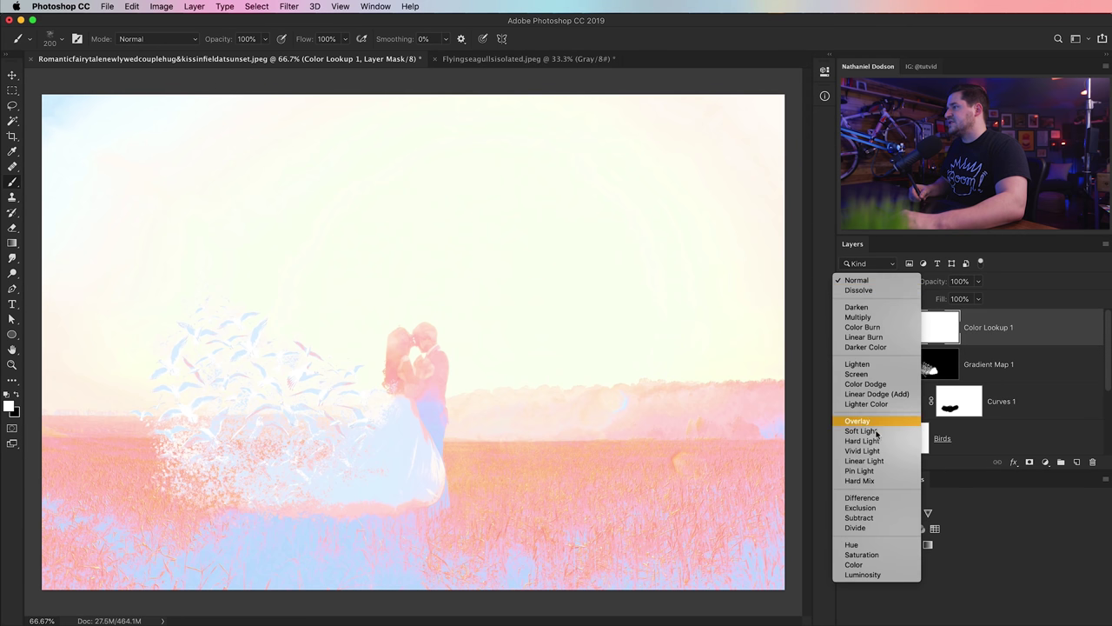
pyautogui.press('Escape')
pyautogui.moveTo(938, 280); pyautogui.dragTo(926, 285)
pyautogui.click(847, 328)
pyautogui.click(847, 328)
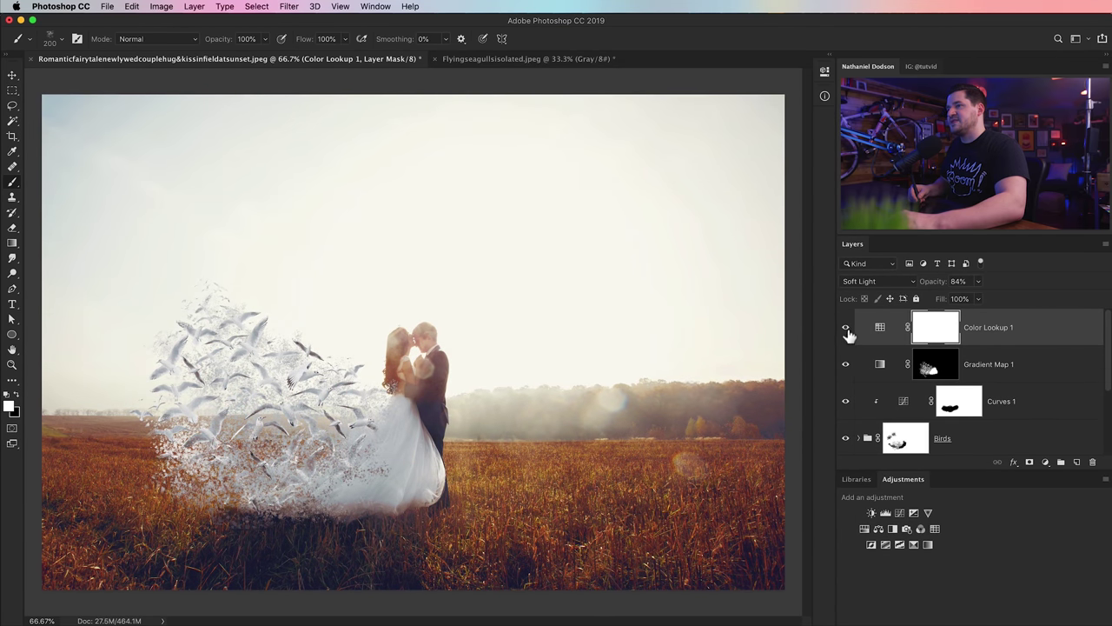
pyautogui.click(846, 328)
pyautogui.click(846, 328)
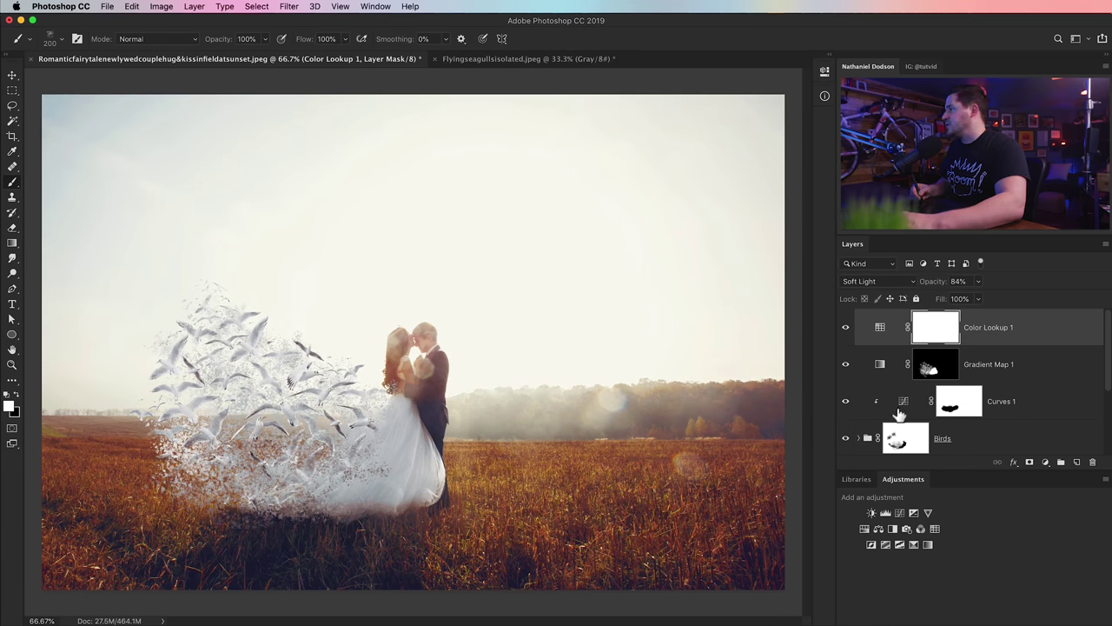
# Add a Color Balance adjustment layer with midtones +20, -11, +20 and shadows 0, -10, +14.
pyautogui.click(878, 529)
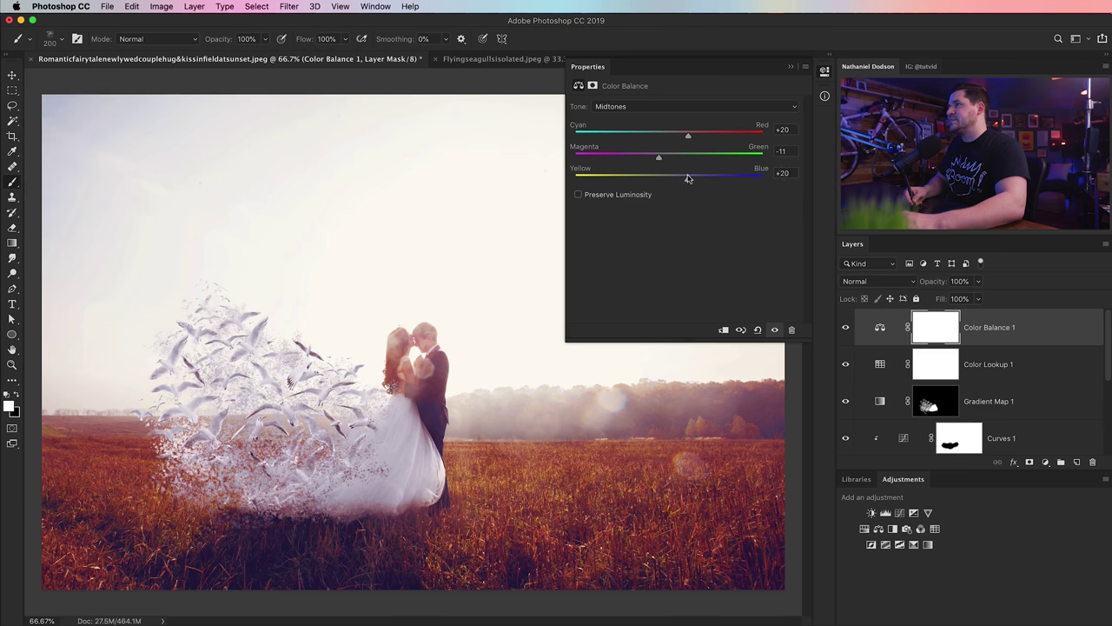
pyautogui.click(679, 108)
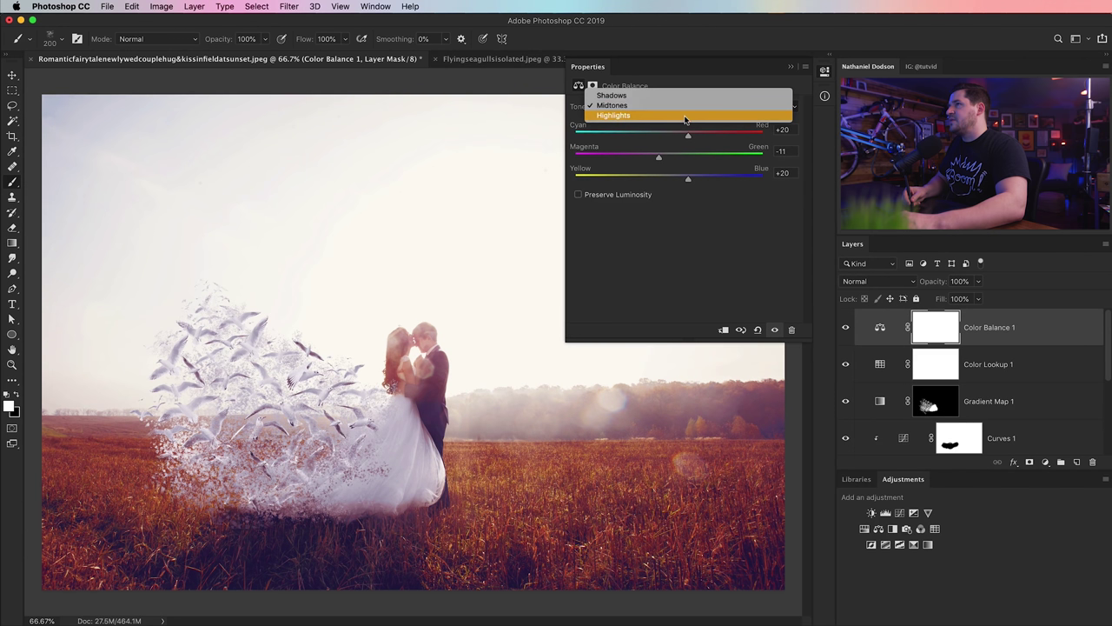
pyautogui.click(665, 94)
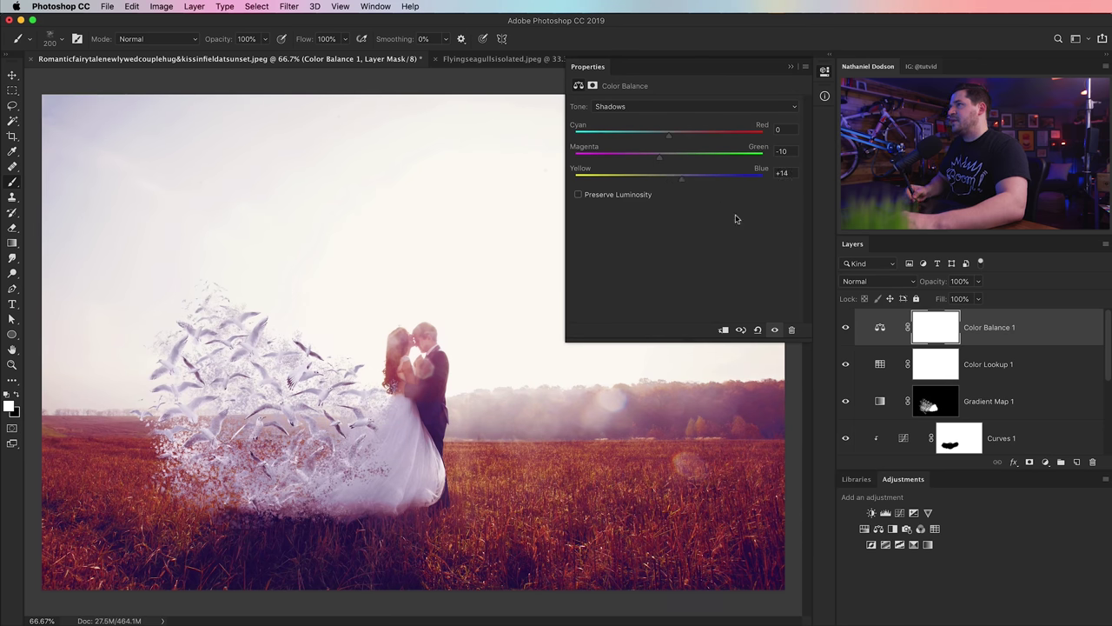
# Set the Color Balance highlights to Cyan-Red +20, Magenta-Green -6 and Yellow-Blue -32, and collapse the adjustment's settings.
pyautogui.click(708, 107)
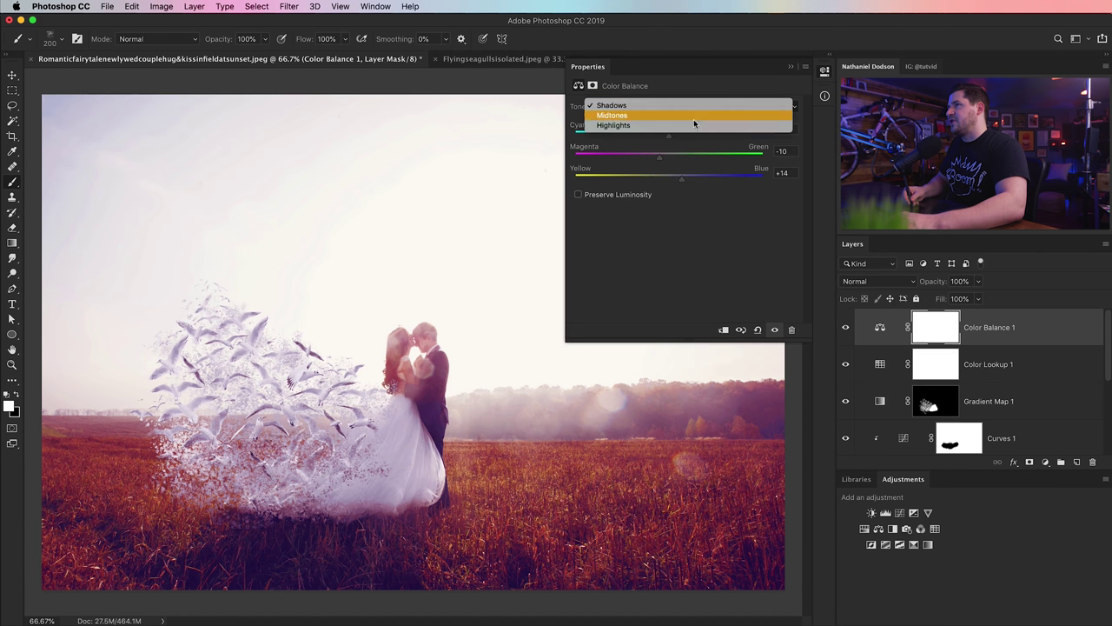
pyautogui.click(691, 130)
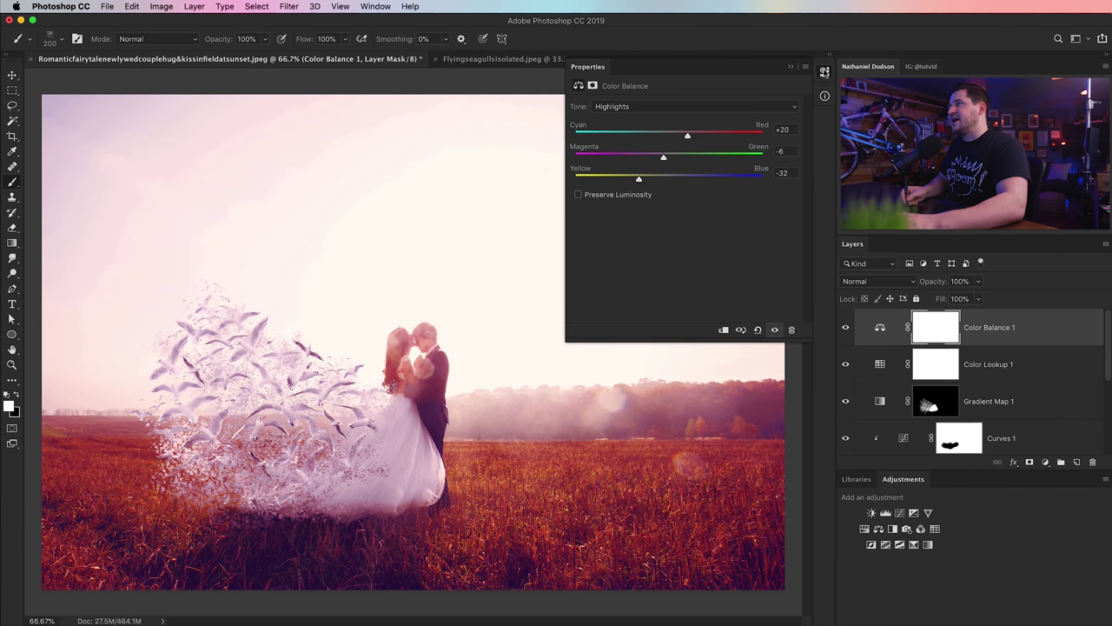
pyautogui.click(825, 71)
# Lower Color Balance 1's opacity to 64% and compare the image with and without that layer.
pyautogui.click(847, 329)
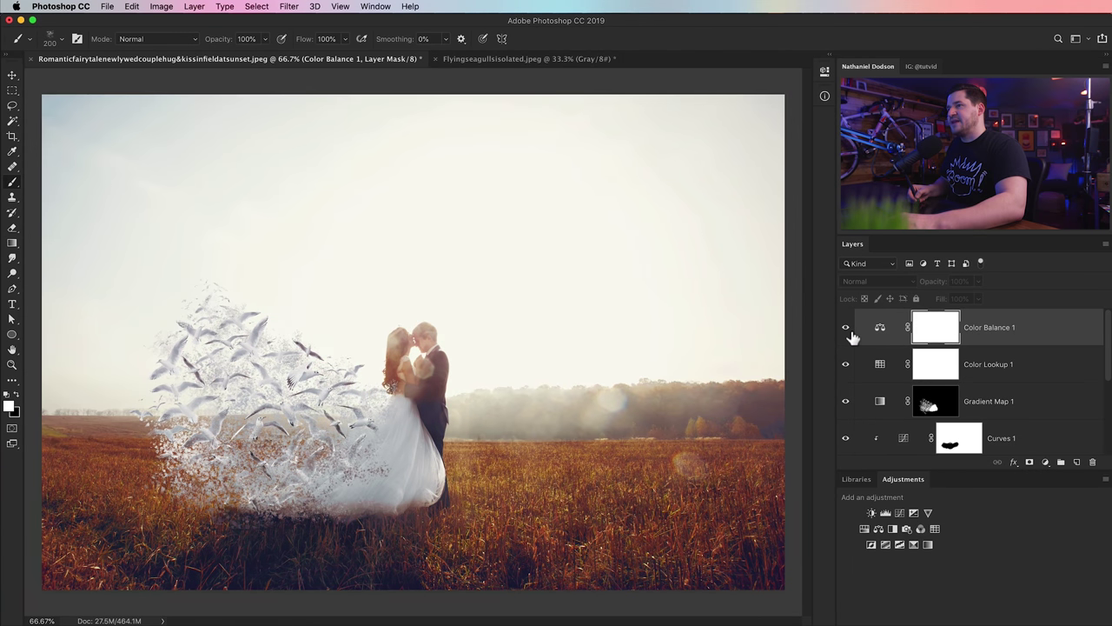
pyautogui.click(847, 330)
pyautogui.moveTo(935, 288); pyautogui.dragTo(915, 287)
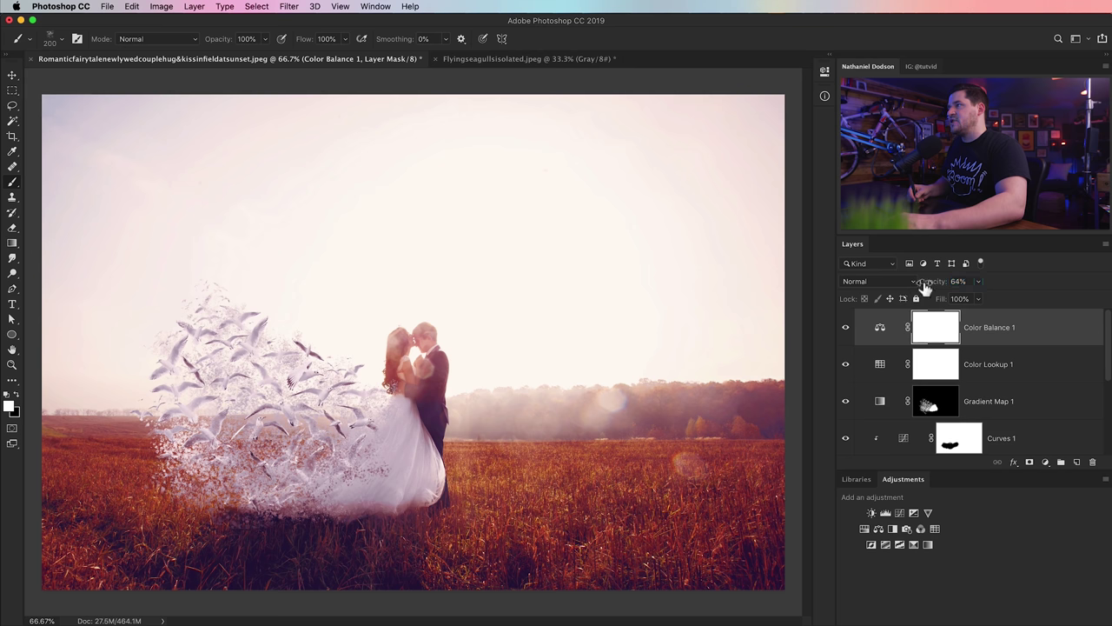
pyautogui.click(848, 330)
pyautogui.click(848, 337)
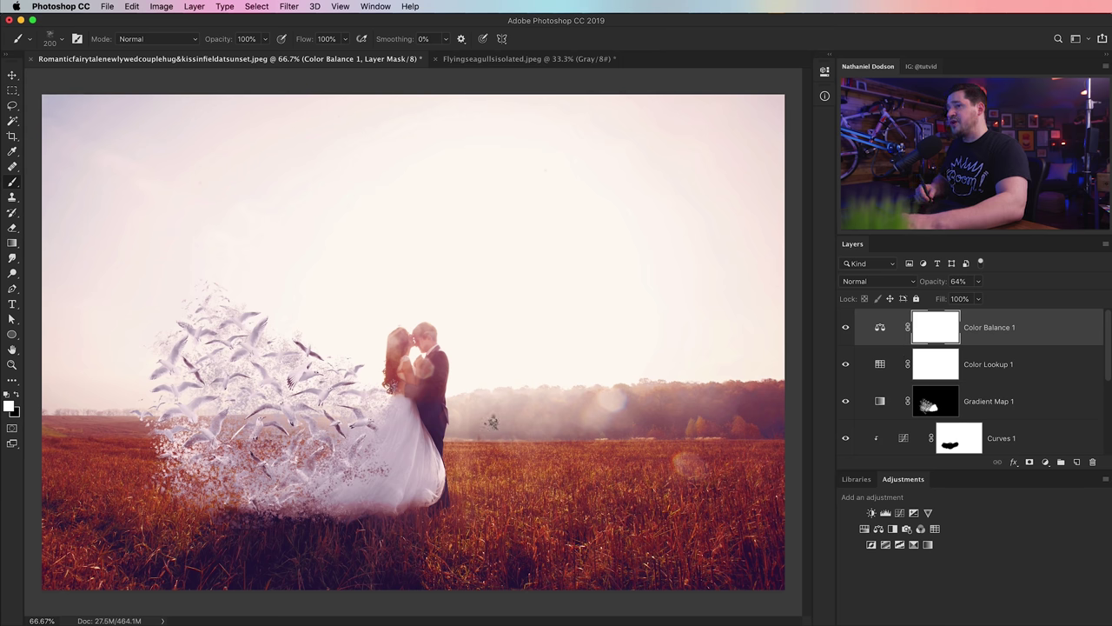
pyautogui.press('super+minus')
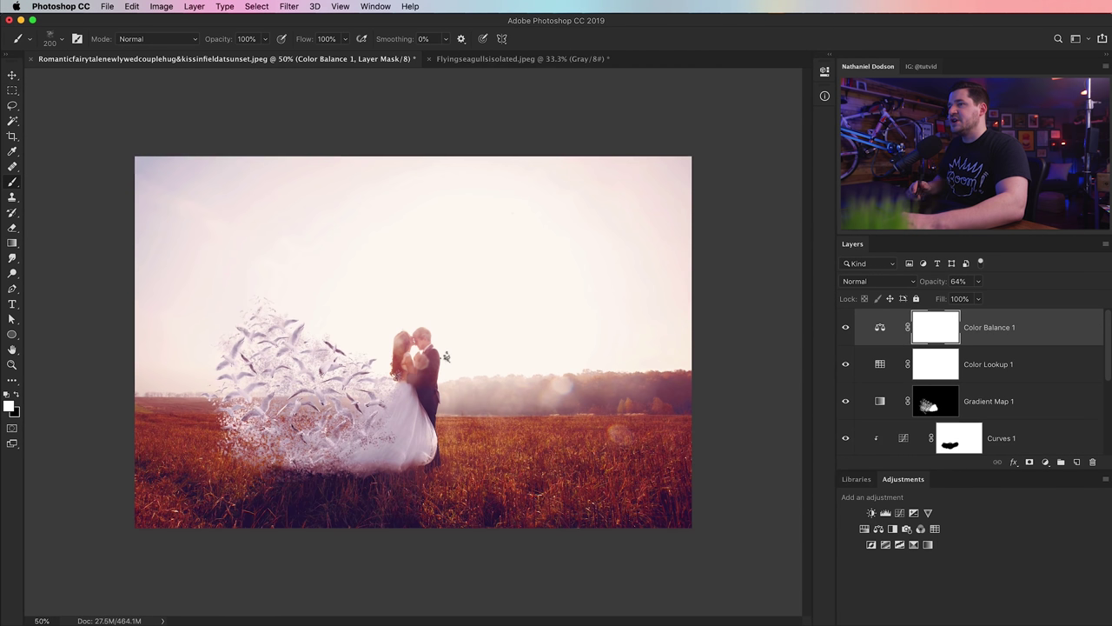
pyautogui.press('z')
pyautogui.click(345, 397)
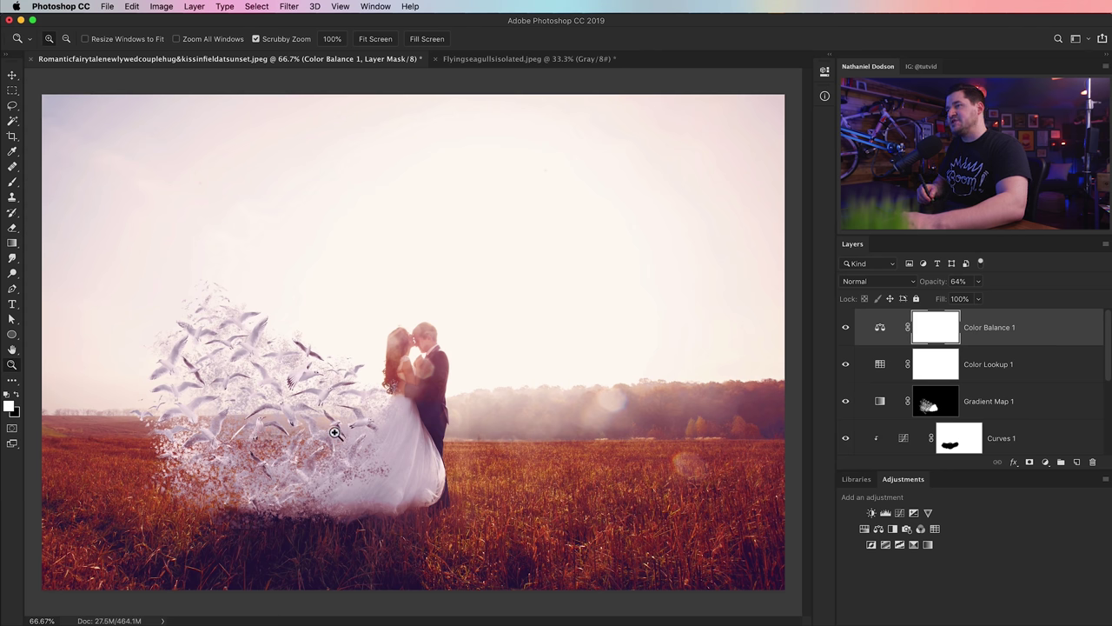
# Paint black on the Birds group mask over the seagulls using the Soft Mechanical 300 pixels brush at 16% opacity.
pyautogui.moveTo(1107, 353); pyautogui.dragTo(1103, 398)
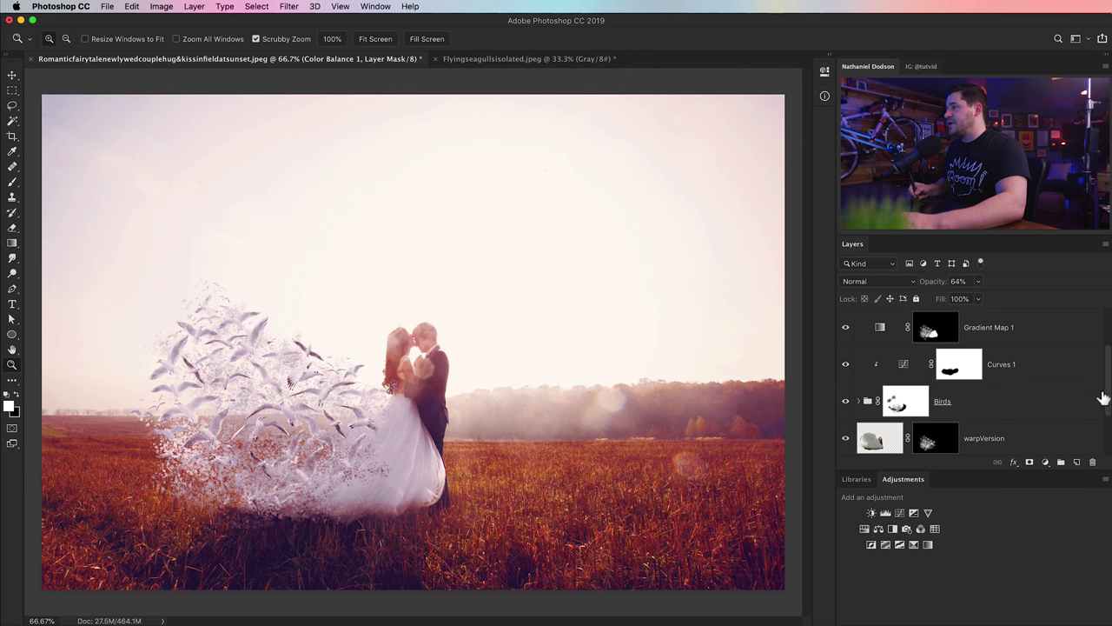
pyautogui.click(987, 406)
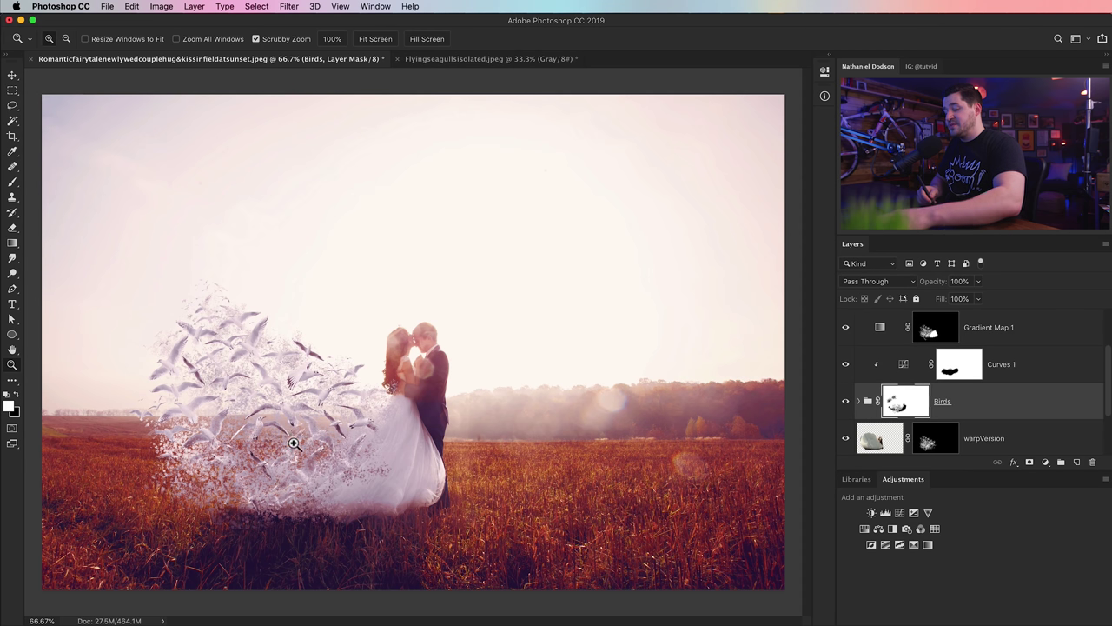
pyautogui.press('b')
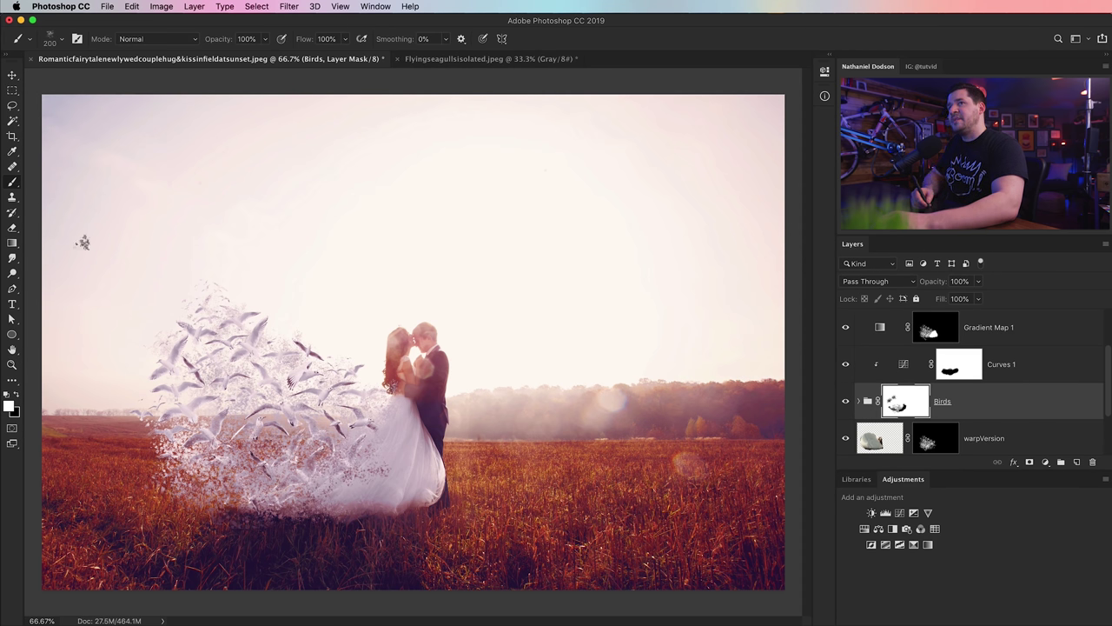
pyautogui.click(61, 42)
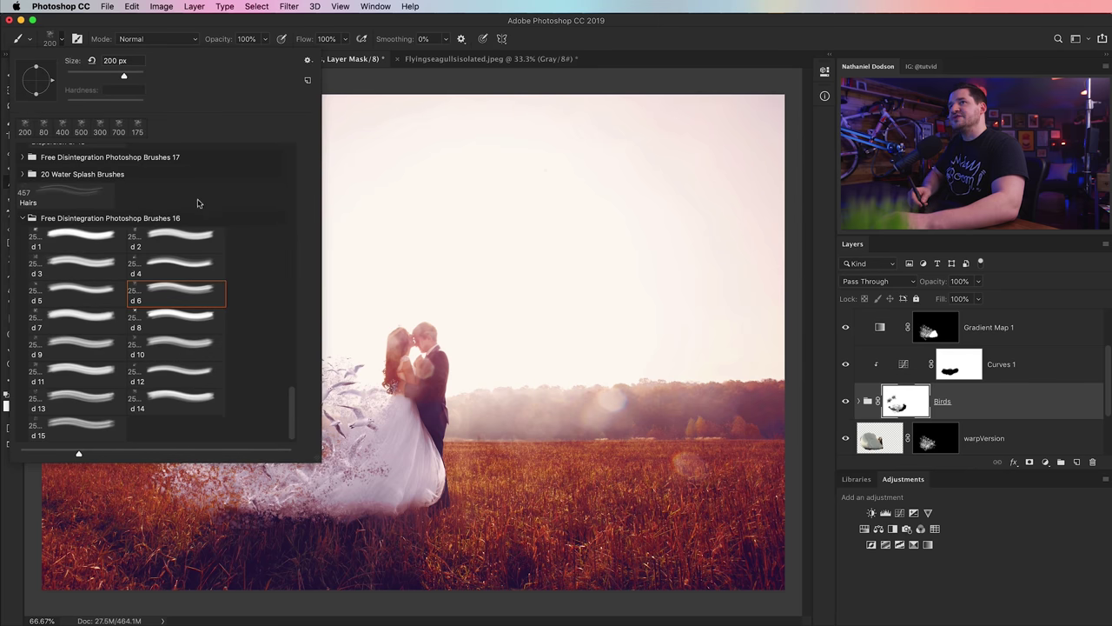
pyautogui.moveTo(296, 392)
pyautogui.mouseDown()
pyautogui.moveTo(280, 173)
pyautogui.moveTo(290, 300)
pyautogui.mouseUp()
pyautogui.click(35, 374)
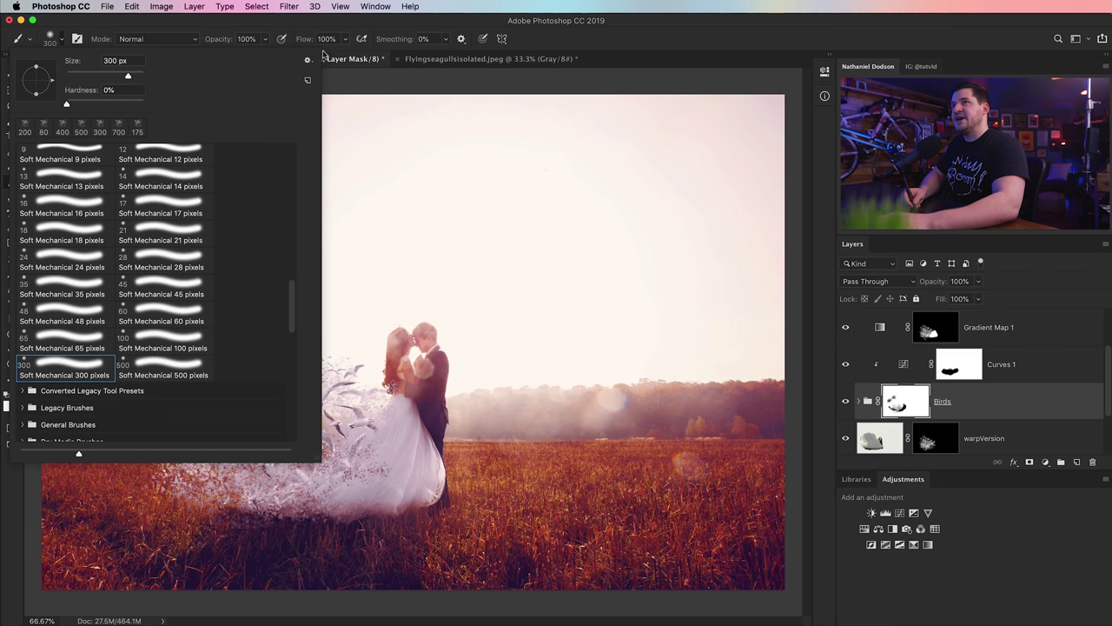
pyautogui.click(222, 44)
pyautogui.moveTo(198, 43); pyautogui.dragTo(178, 44)
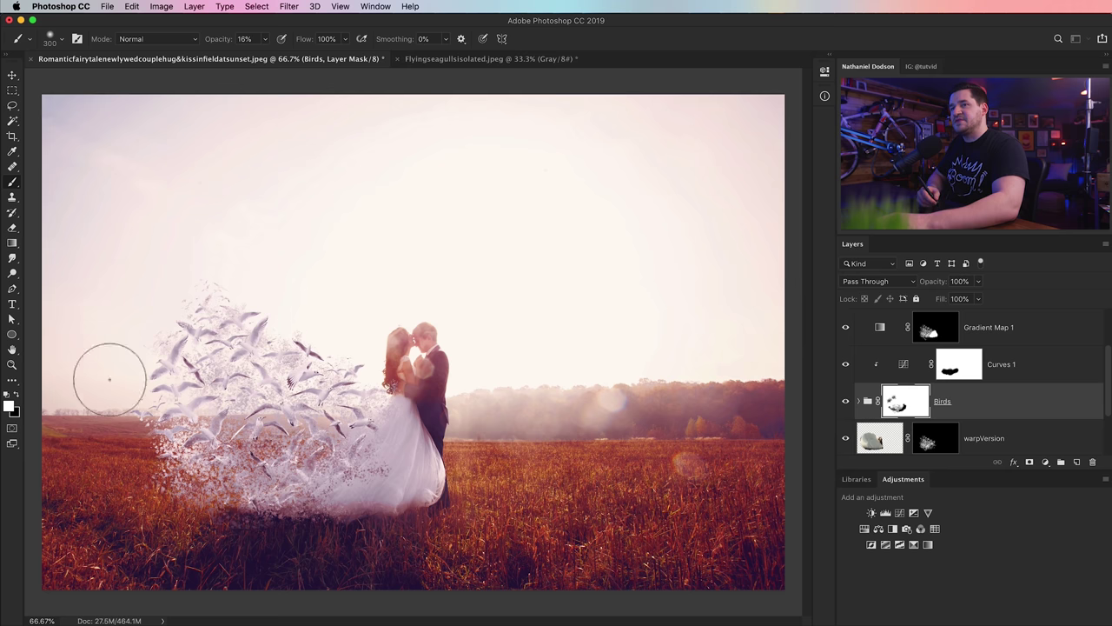
pyautogui.click(16, 393)
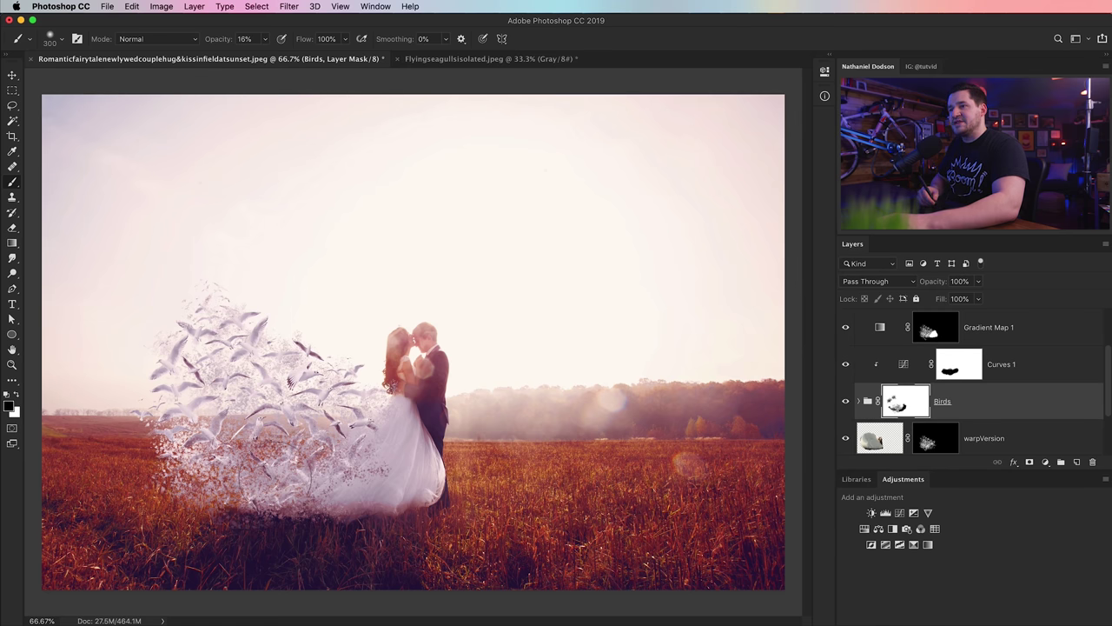
pyautogui.moveTo(348, 445)
pyautogui.mouseDown()
pyautogui.moveTo(339, 431)
pyautogui.moveTo(365, 441)
pyautogui.moveTo(354, 420)
pyautogui.moveTo(366, 424)
pyautogui.mouseUp()
pyautogui.moveTo(331, 372)
pyautogui.mouseDown()
pyautogui.moveTo(305, 357)
pyautogui.moveTo(303, 401)
pyautogui.moveTo(373, 397)
pyautogui.moveTo(259, 390)
pyautogui.moveTo(226, 400)
pyautogui.moveTo(193, 364)
pyautogui.moveTo(261, 350)
pyautogui.moveTo(271, 321)
pyautogui.moveTo(278, 328)
pyautogui.moveTo(194, 327)
pyautogui.moveTo(166, 398)
pyautogui.moveTo(174, 431)
pyautogui.moveTo(278, 468)
pyautogui.moveTo(260, 439)
pyautogui.moveTo(278, 426)
pyautogui.moveTo(264, 428)
pyautogui.moveTo(313, 439)
pyautogui.moveTo(300, 464)
pyautogui.moveTo(317, 477)
pyautogui.moveTo(389, 441)
pyautogui.moveTo(384, 468)
pyautogui.moveTo(341, 503)
pyautogui.moveTo(265, 523)
pyautogui.moveTo(229, 505)
pyautogui.moveTo(382, 410)
pyautogui.mouseUp()
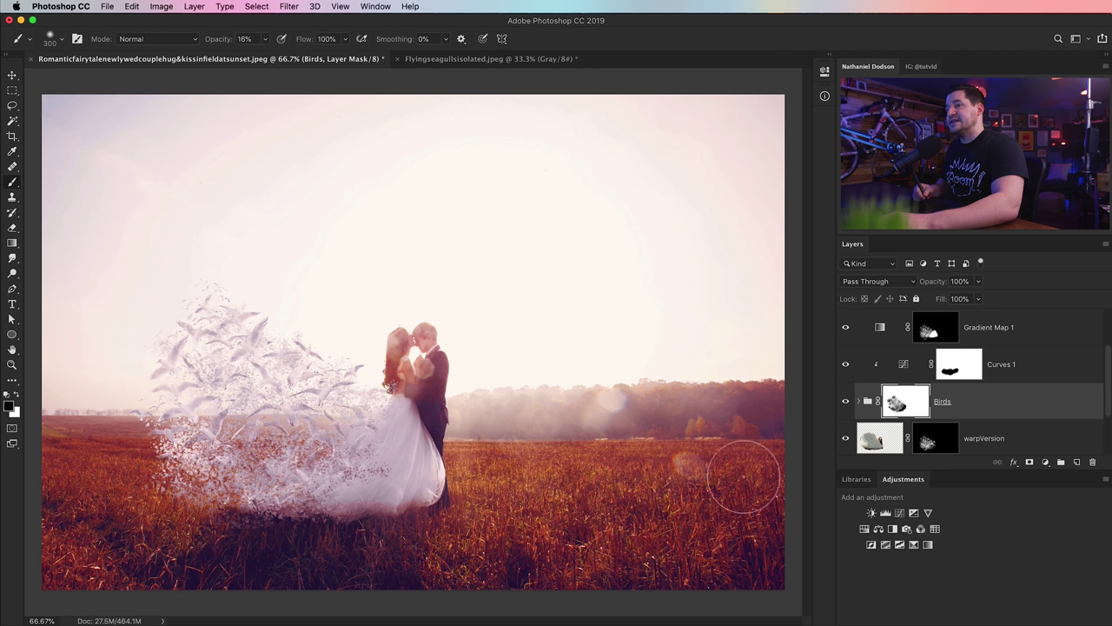
# Set the Curves 1 layer's opacity to 78% after toggling its visibility, and hide the interface panels to view the finished image.
pyautogui.click(847, 366)
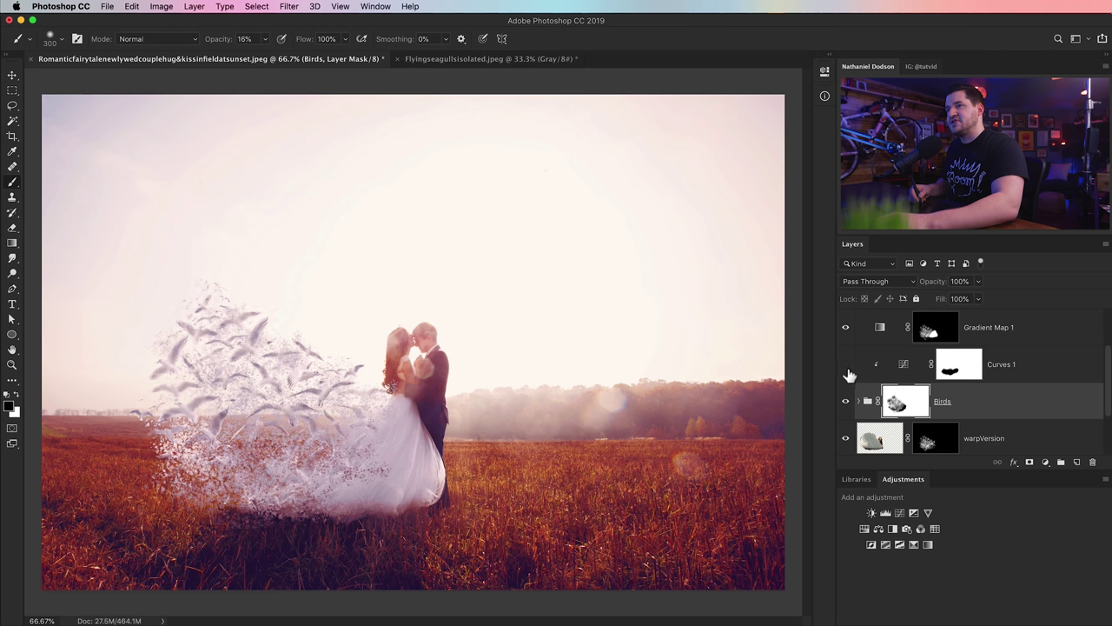
pyautogui.click(912, 364)
pyautogui.moveTo(945, 288); pyautogui.dragTo(933, 289)
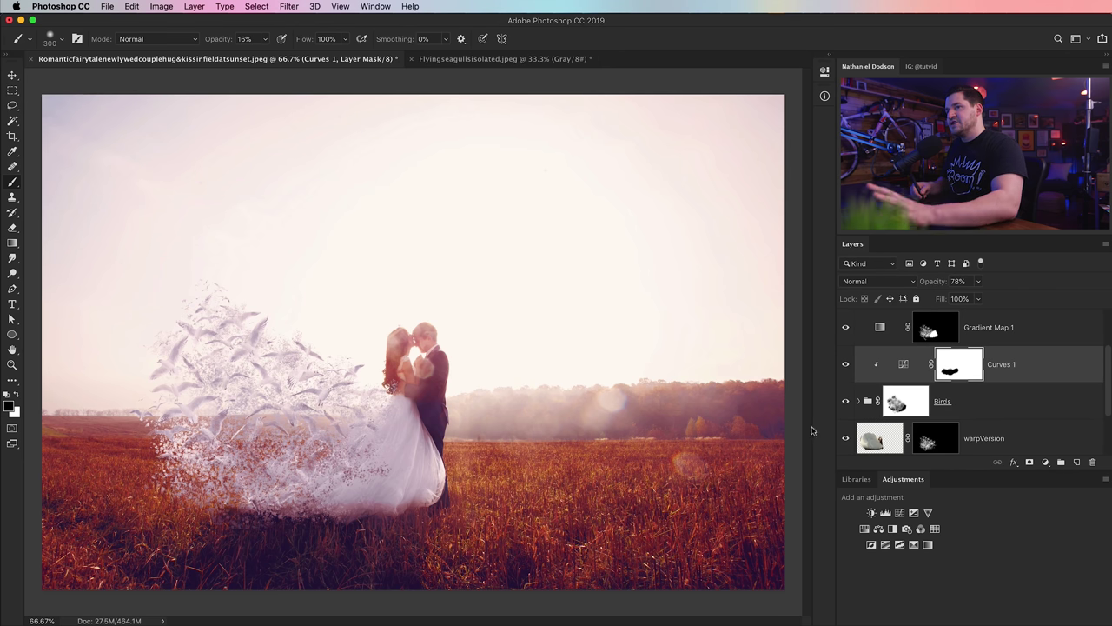
pyautogui.press('v')
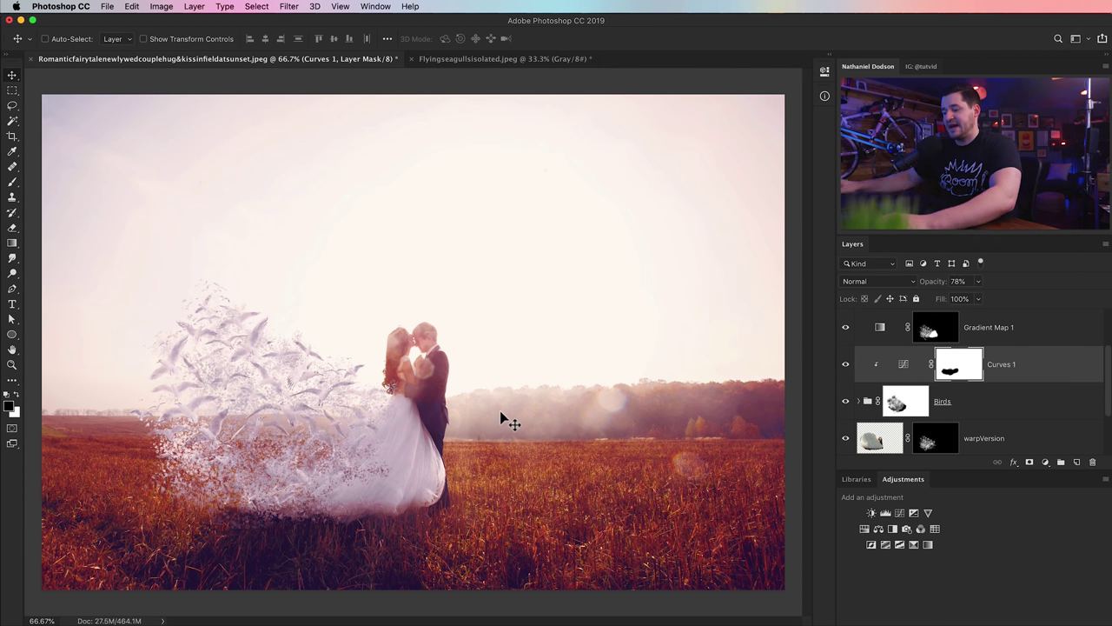
pyautogui.press('Tab')
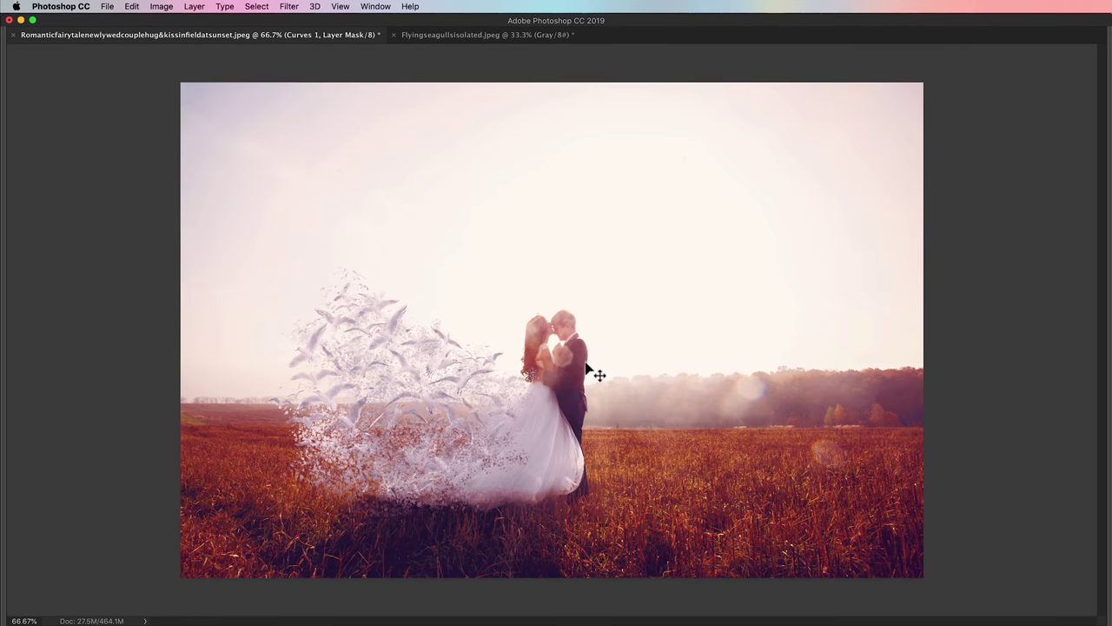